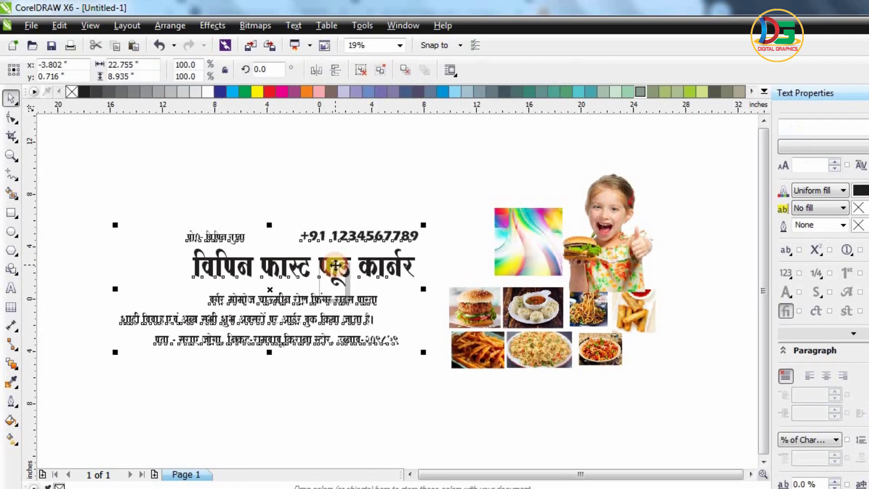
# Move the text block lower and set the page width to 6 inches.
pyautogui.moveTo(295, 387); pyautogui.dragTo(260, 488)
pyautogui.click(237, 226)
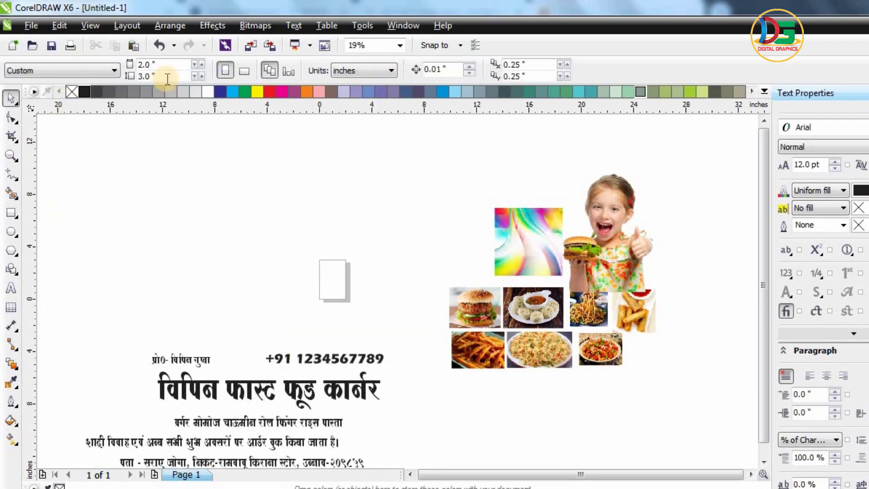
pyautogui.click(144, 65)
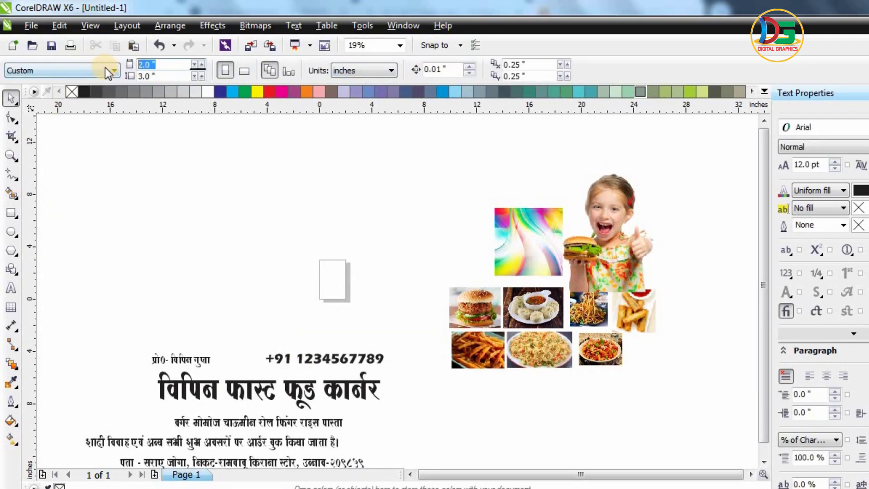
pyautogui.write('6')
pyautogui.press('Return')
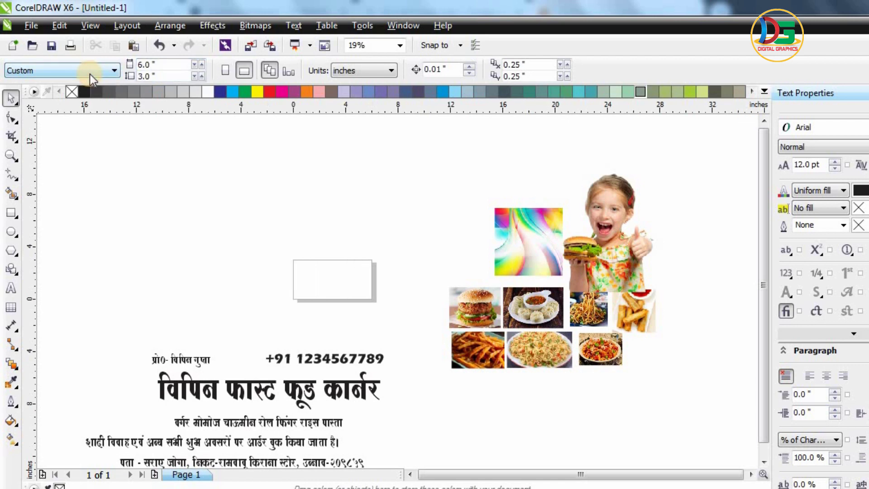
# Shrink the Hindi text block and food photo collage and move them beside the page.
pyautogui.click(299, 360)
pyautogui.moveTo(387, 349)
pyautogui.mouseDown()
pyautogui.moveTo(290, 387)
pyautogui.moveTo(261, 270)
pyautogui.mouseUp()
pyautogui.moveTo(441, 168); pyautogui.dragTo(669, 398)
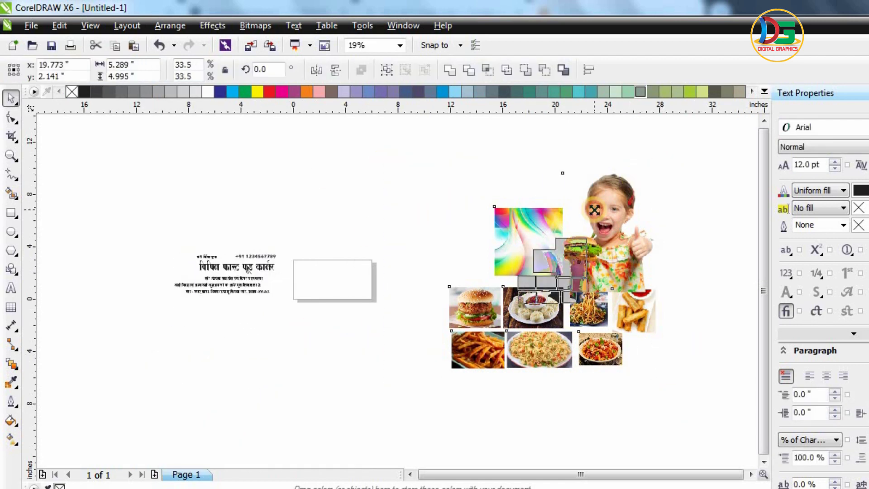
pyautogui.moveTo(659, 170); pyautogui.dragTo(589, 235)
pyautogui.moveTo(575, 272); pyautogui.dragTo(436, 278)
pyautogui.scroll(2, 343, 262)
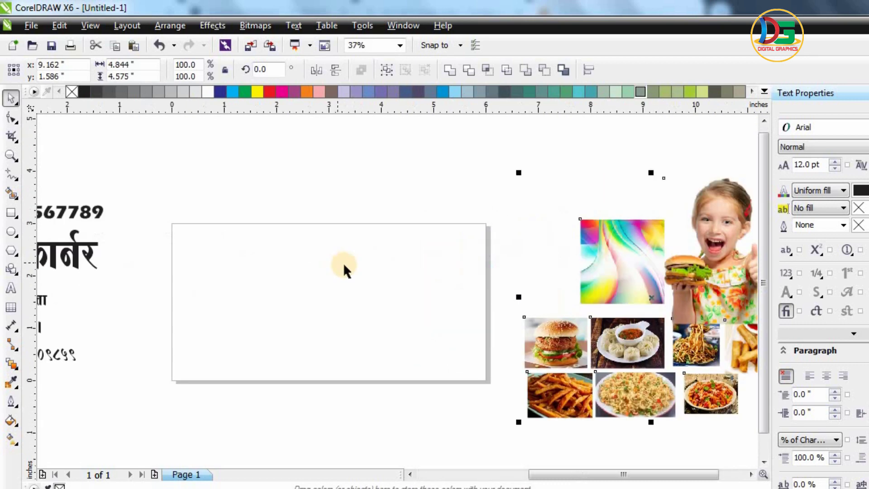
pyautogui.click(262, 263)
# Create a rectangle matching the 6 × 3 inch page size.
pyautogui.click(12, 225)
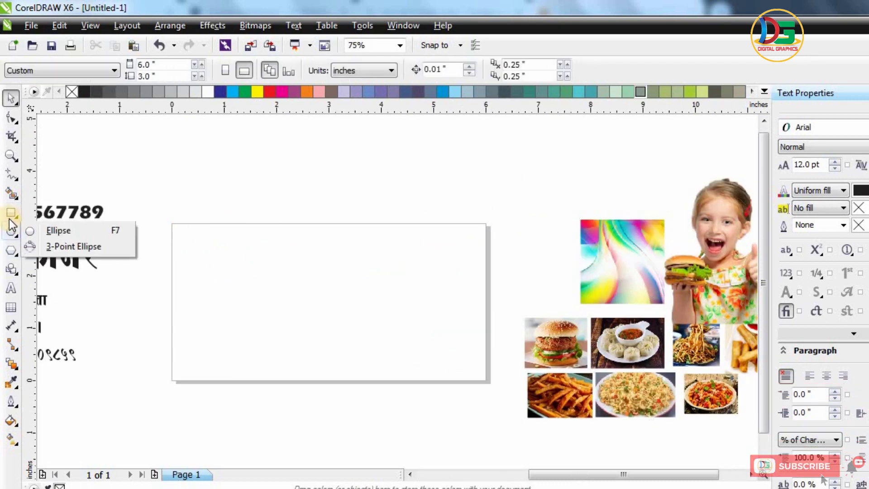
pyautogui.click(12, 213)
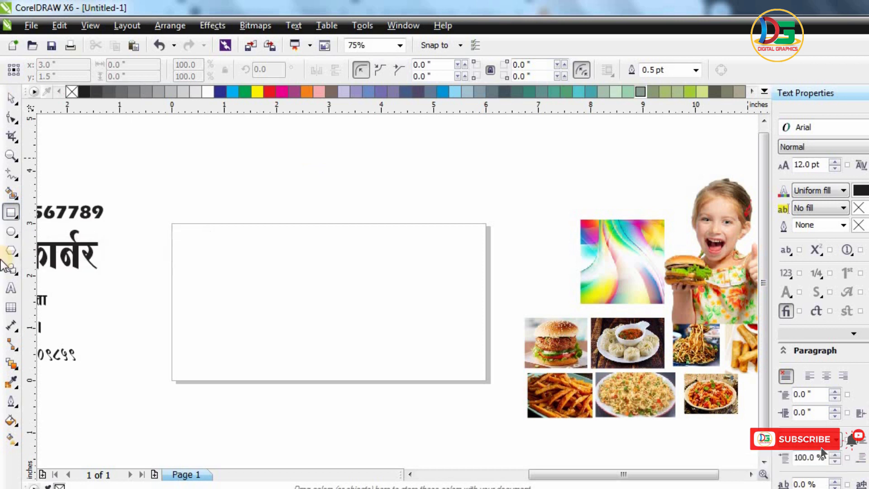
pyautogui.doubleClick(12, 212)
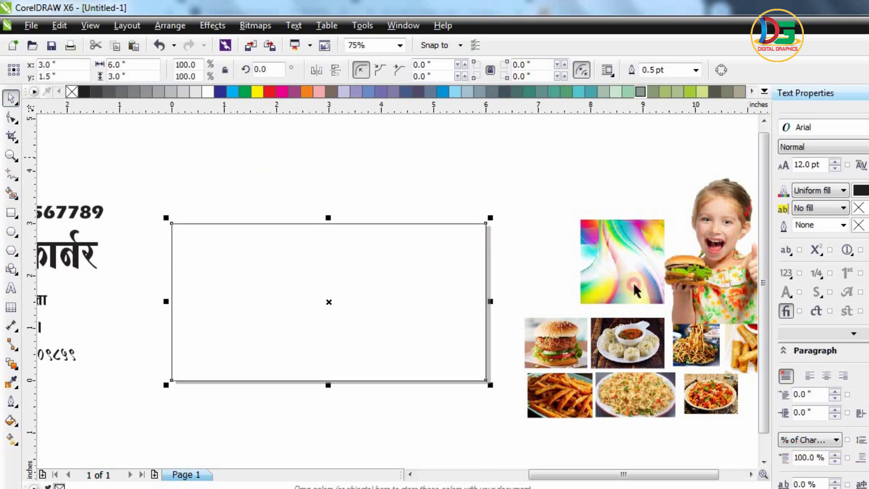
# Apply a 25-pixel Gaussian blur to the rainbow image.
pyautogui.moveTo(663, 303)
pyautogui.mouseDown()
pyautogui.moveTo(626, 265)
pyautogui.moveTo(641, 278)
pyautogui.mouseUp()
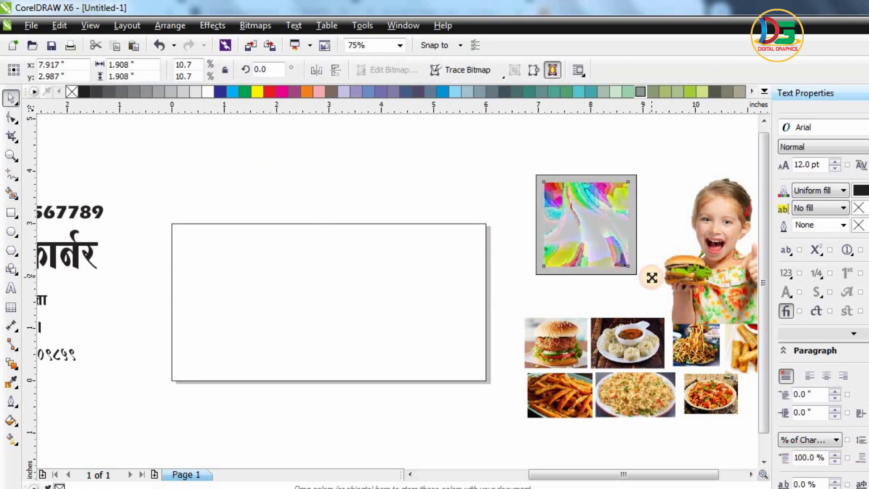
pyautogui.click(260, 24)
pyautogui.moveTo(266, 343)
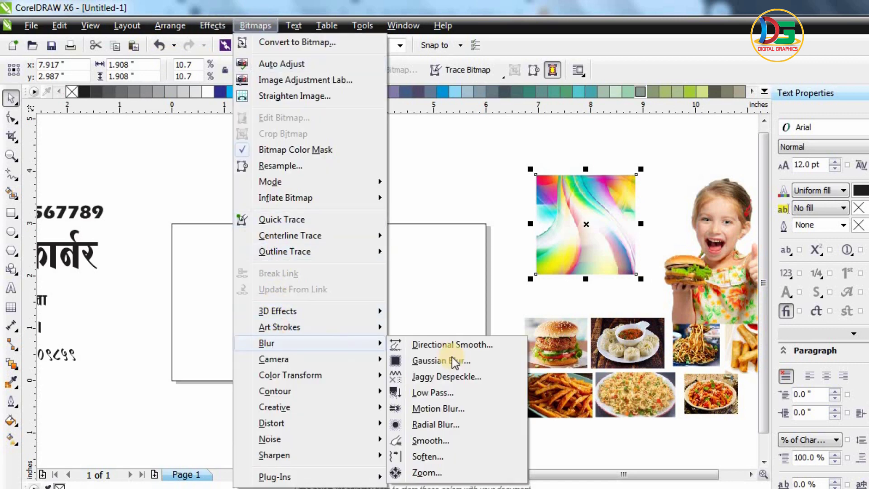
pyautogui.click(448, 362)
pyautogui.moveTo(474, 219); pyautogui.dragTo(361, 262)
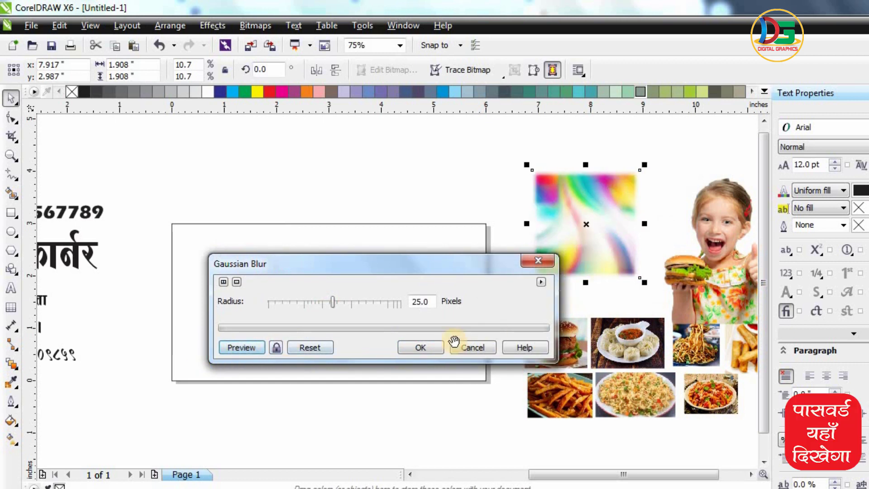
pyautogui.click(422, 352)
# Move the blurred image over the card rectangle and stretch it wider.
pyautogui.moveTo(607, 261)
pyautogui.mouseDown()
pyautogui.moveTo(235, 294)
pyautogui.moveTo(382, 375)
pyautogui.mouseUp()
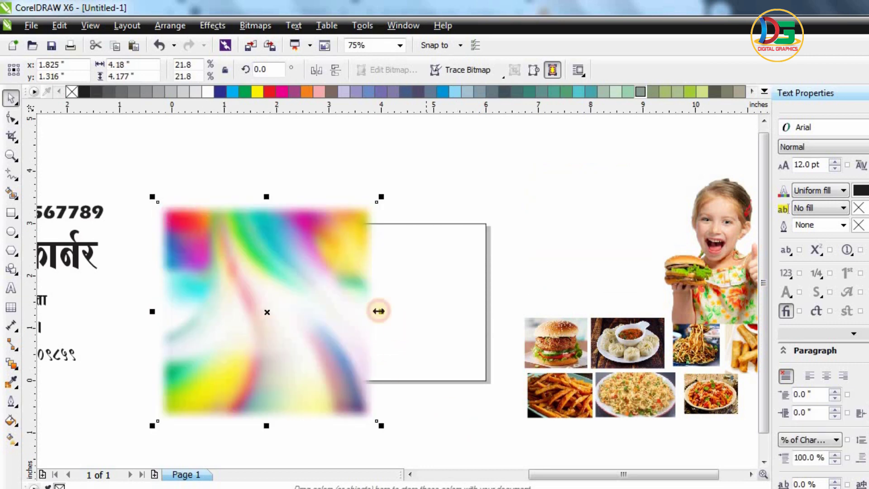
pyautogui.moveTo(384, 312); pyautogui.dragTo(542, 312)
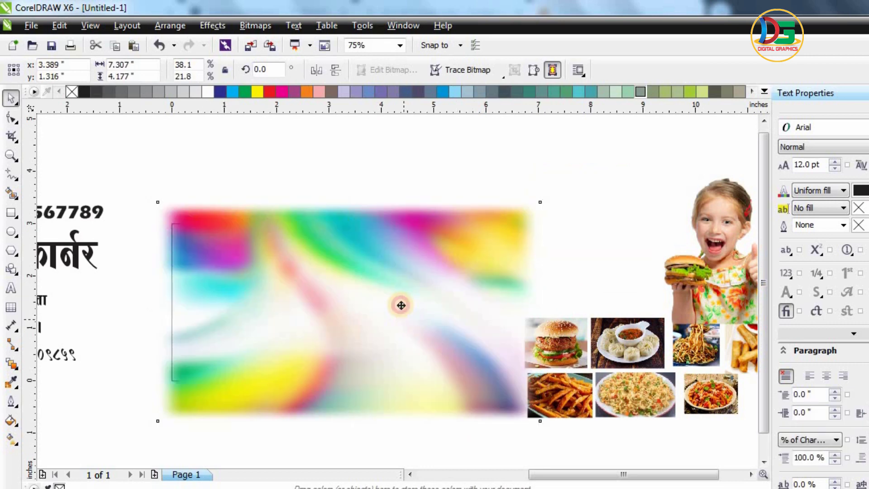
pyautogui.moveTo(327, 317); pyautogui.dragTo(545, 244)
# PowerClip the blurred rainbow image inside the card rectangle.
pyautogui.rightClick(475, 224)
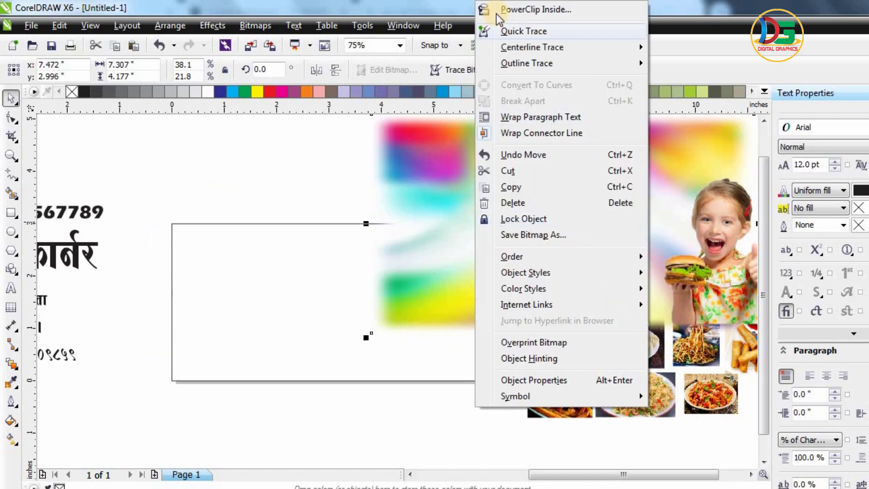
pyautogui.click(536, 9)
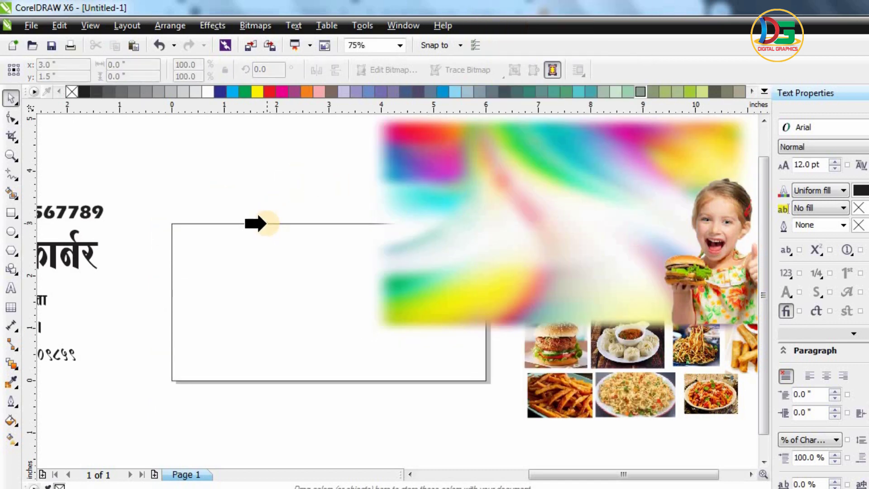
pyautogui.click(255, 223)
# Centre the rainbow image within the PowerClip so it fills the card.
pyautogui.click(291, 402)
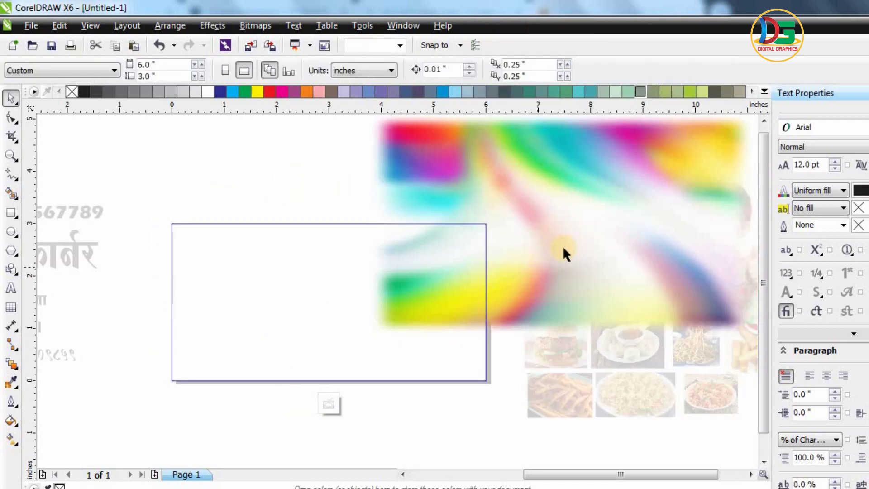
pyautogui.moveTo(564, 253); pyautogui.dragTo(321, 330)
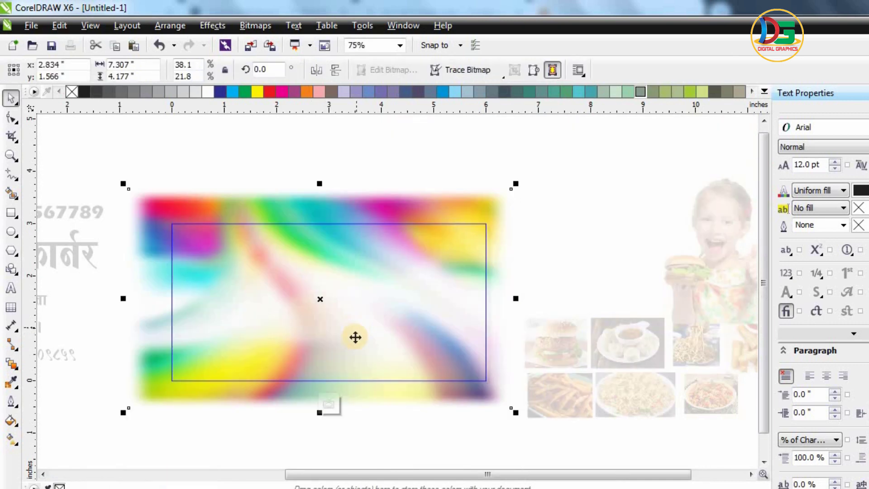
pyautogui.moveTo(357, 344); pyautogui.dragTo(357, 333)
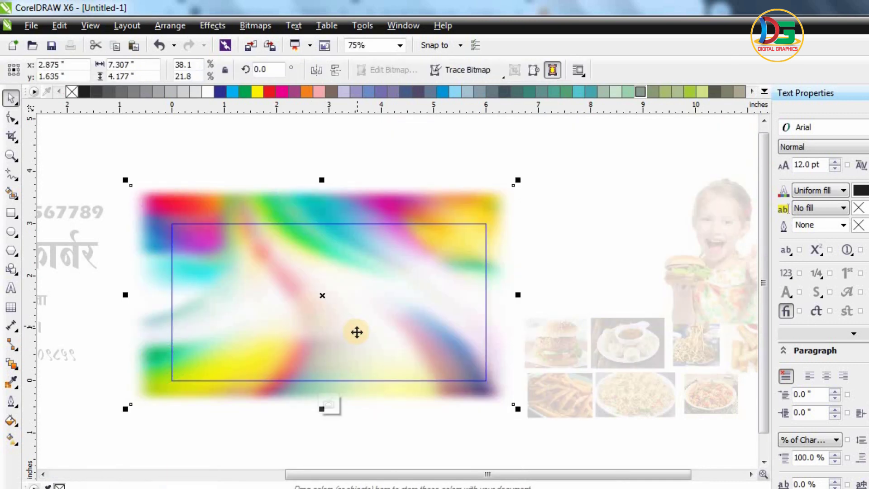
pyautogui.click(327, 410)
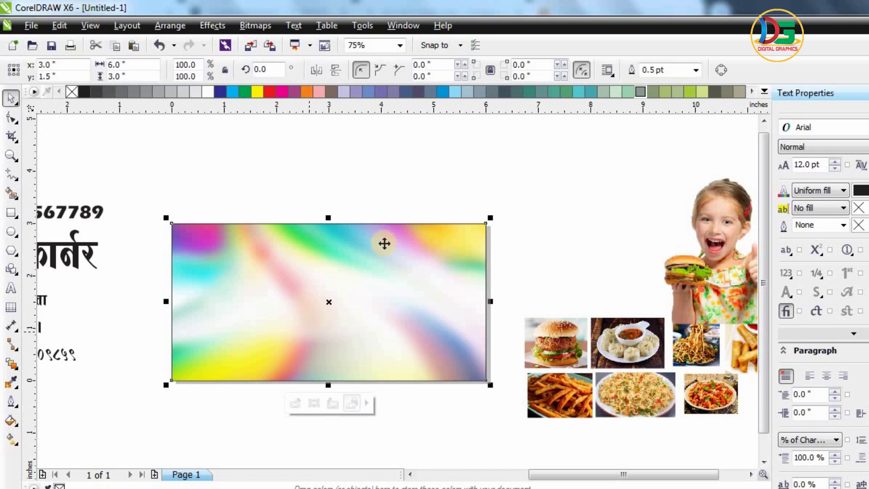
pyautogui.click(359, 200)
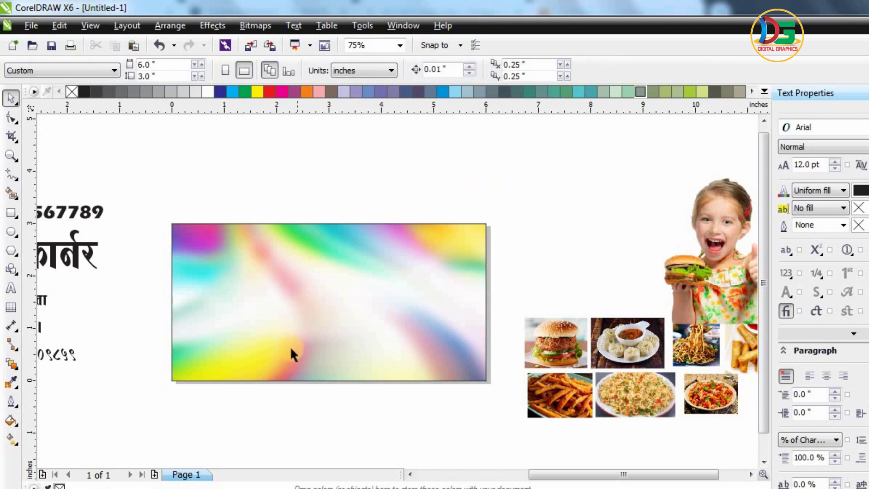
pyautogui.click(287, 378)
pyautogui.click(295, 402)
# Brighten the rainbow background with a Brightness/Contrast/Intensity adjustment.
pyautogui.click(325, 313)
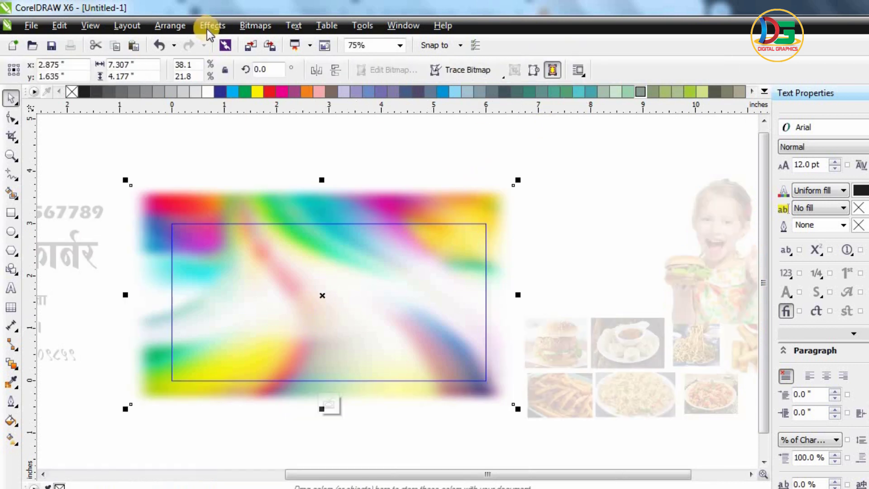
pyautogui.click(212, 25)
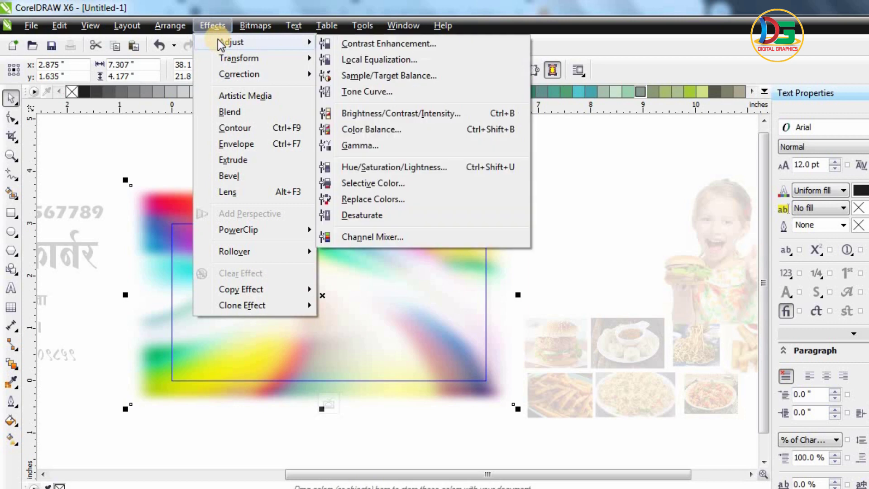
pyautogui.click(410, 114)
pyautogui.click(364, 324)
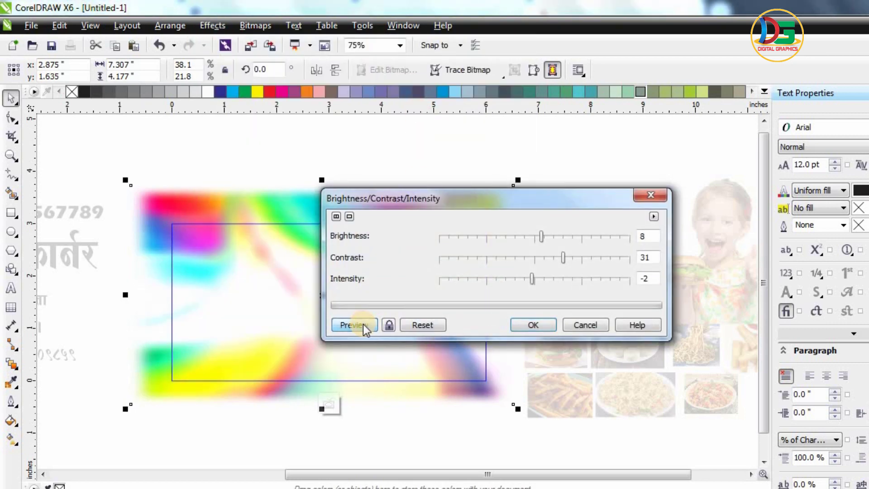
pyautogui.click(518, 322)
pyautogui.click(498, 213)
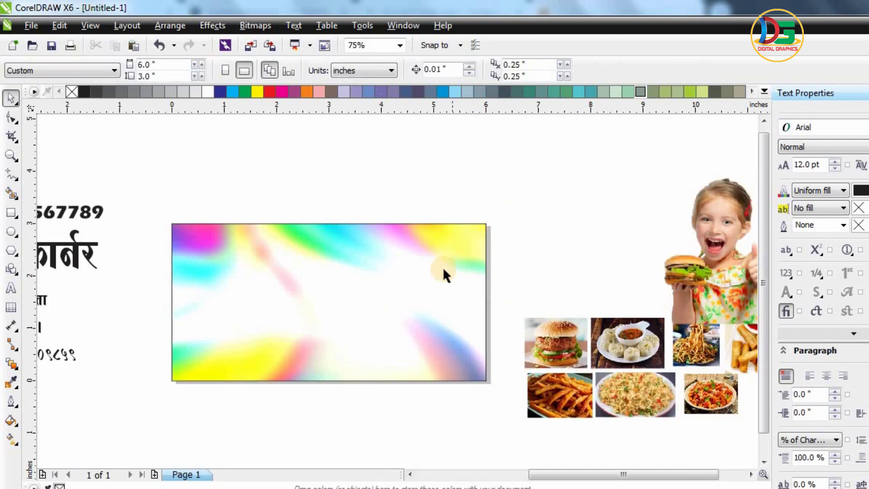
# Set the card rectangle's outline width to None.
pyautogui.click(447, 254)
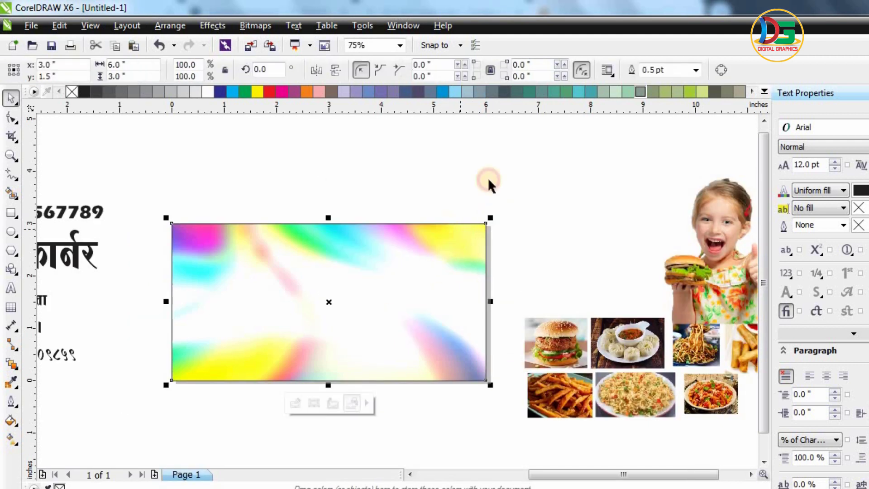
pyautogui.click(699, 70)
pyautogui.click(652, 83)
pyautogui.click(566, 186)
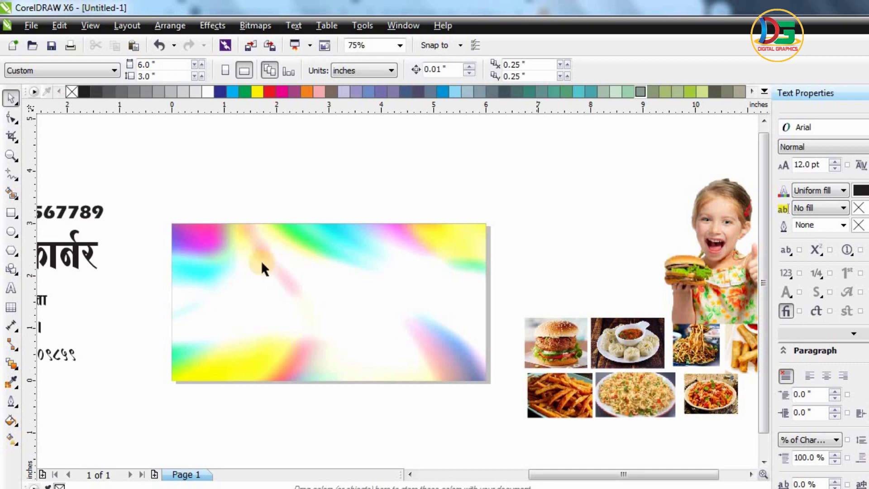
pyautogui.scroll(-2, 394, 231)
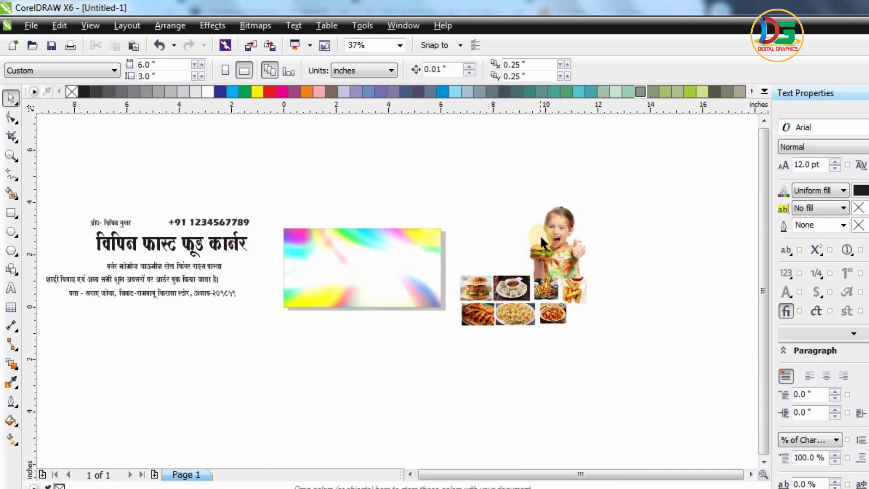
pyautogui.scroll(2, 540, 235)
# Move the girl-with-burger photo onto the card, flip it horizontally, and enlarge it slightly.
pyautogui.click(555, 245)
pyautogui.scroll(-3, 218, 271)
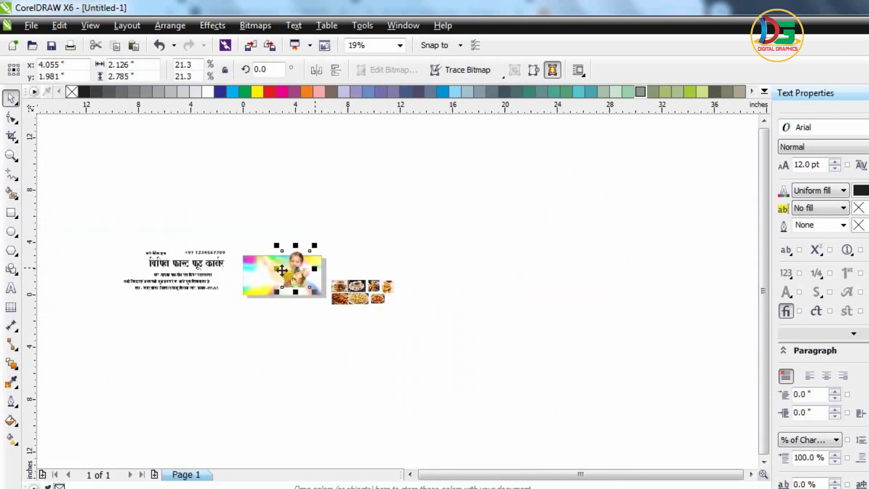
pyautogui.scroll(3, 202, 309)
pyautogui.moveTo(219, 271)
pyautogui.mouseDown()
pyautogui.moveTo(202, 309)
pyautogui.moveTo(137, 322)
pyautogui.mouseUp()
pyautogui.click(322, 75)
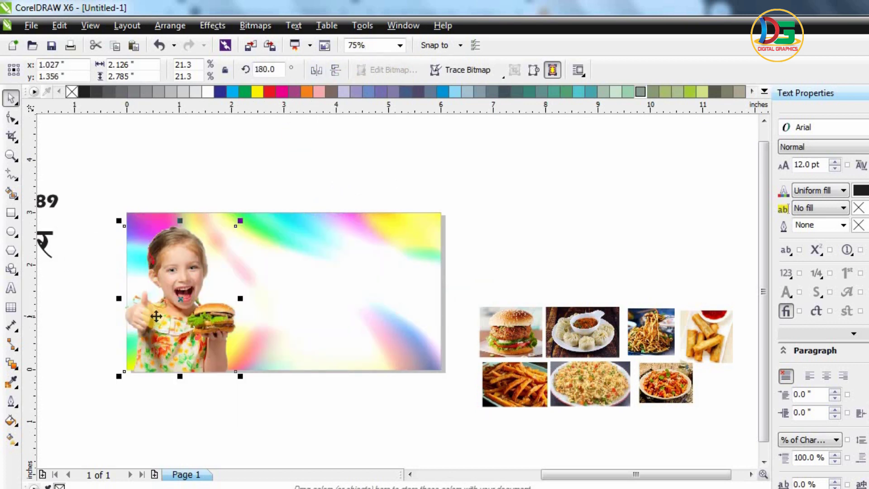
pyautogui.scroll(2, 156, 316)
pyautogui.scroll(-2, 192, 316)
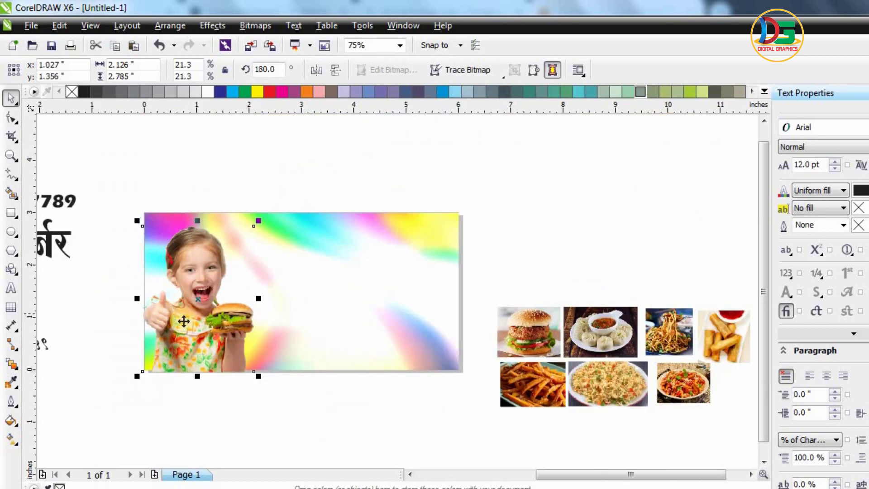
pyautogui.moveTo(183, 321); pyautogui.dragTo(186, 314)
pyautogui.scroll(2, 177, 341)
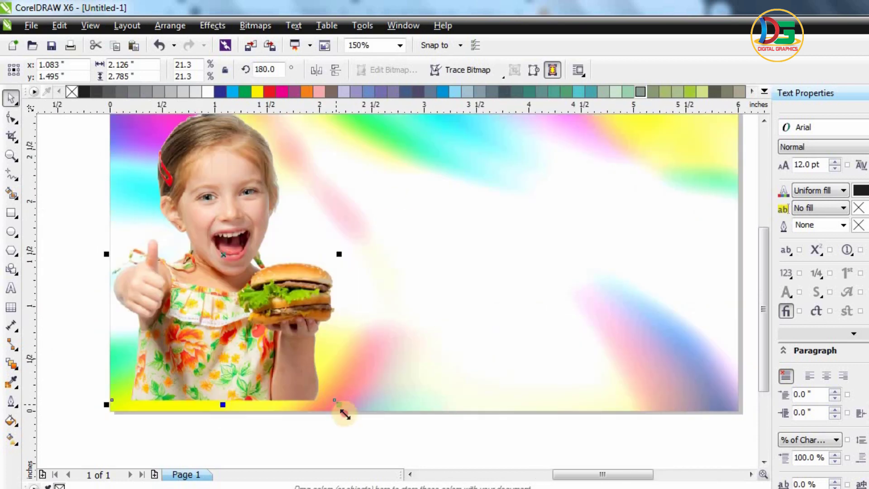
pyautogui.moveTo(345, 413)
pyautogui.mouseDown()
pyautogui.moveTo(279, 372)
pyautogui.moveTo(276, 358)
pyautogui.mouseUp()
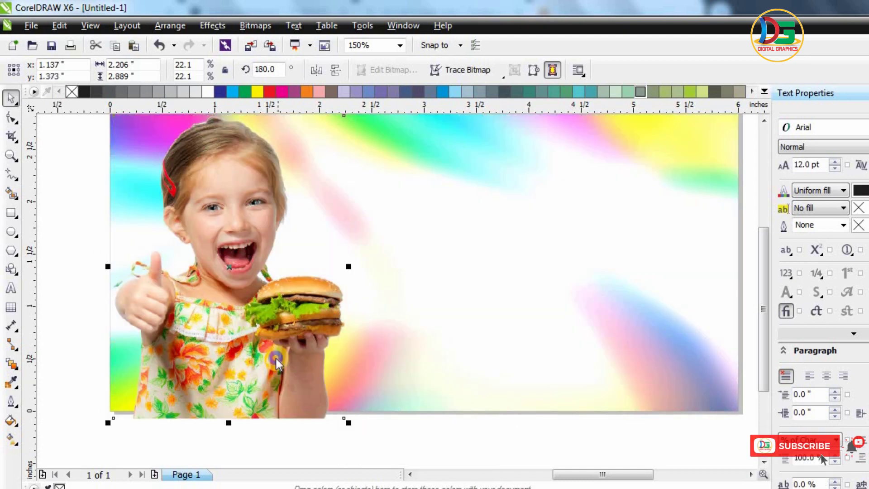
# PowerClip the girl photo inside the rainbow background along its lower-left edge.
pyautogui.rightClick(276, 358)
pyautogui.click(340, 7)
pyautogui.click(343, 204)
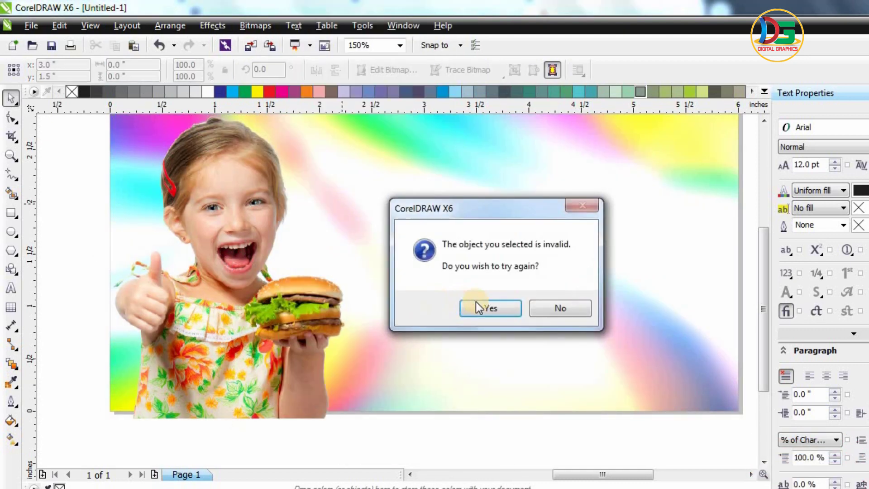
pyautogui.click(476, 302)
pyautogui.click(476, 402)
pyautogui.click(496, 427)
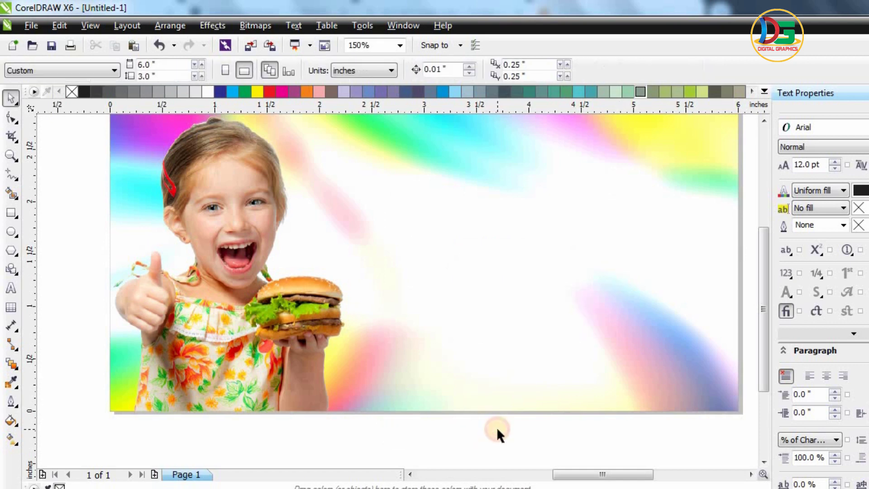
pyautogui.scroll(-1, 496, 428)
pyautogui.scroll(-1, 252, 196)
# Move the Hindi title onto the background and set its font to RAJ 01.
pyautogui.scroll(1, 259, 227)
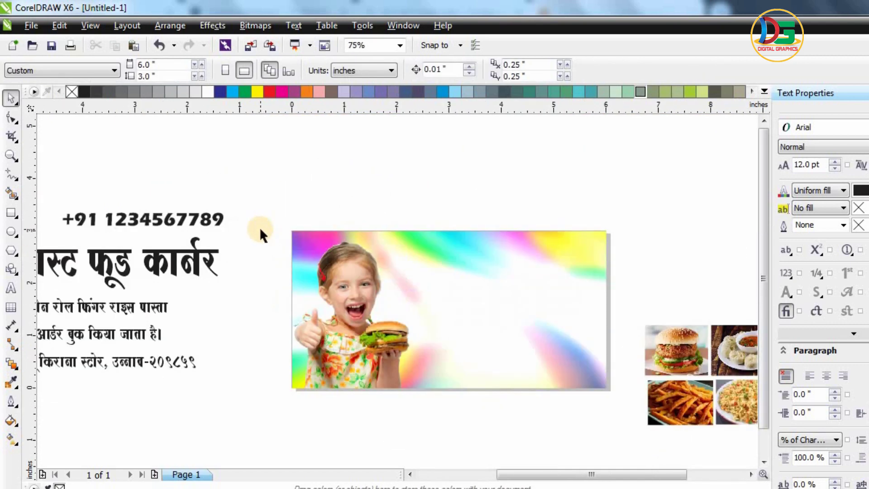
pyautogui.click(210, 222)
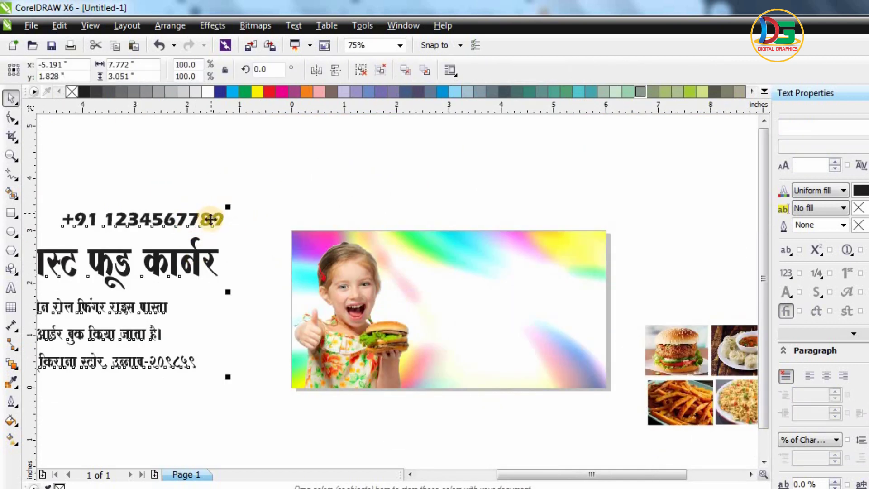
pyautogui.click(234, 174)
pyautogui.moveTo(206, 248); pyautogui.dragTo(643, 260)
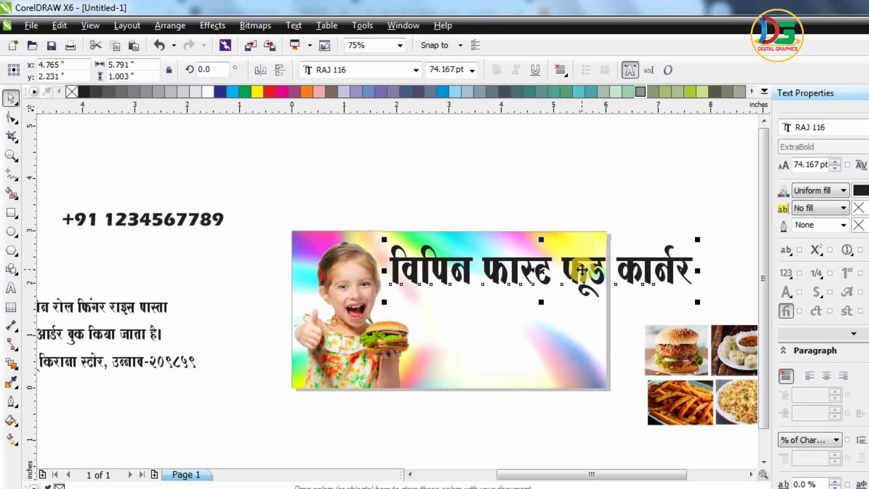
pyautogui.scroll(2, 582, 270)
pyautogui.scroll(-2, 378, 258)
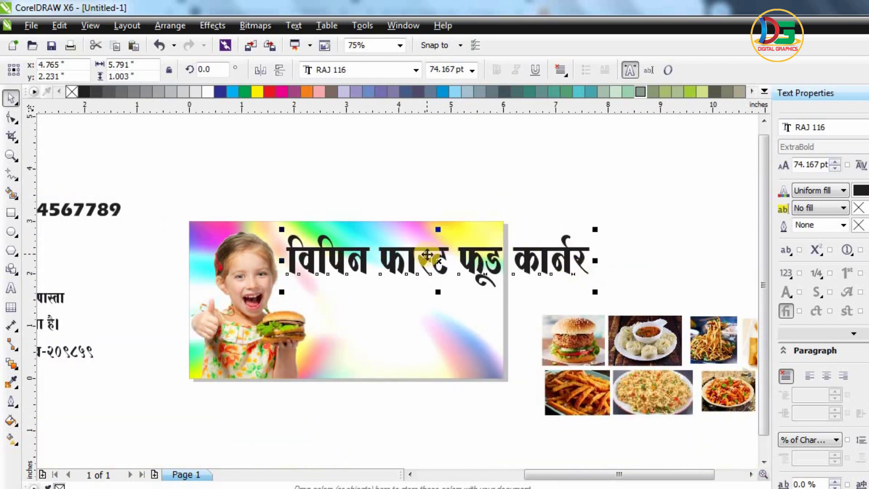
pyautogui.scroll(2, 428, 255)
pyautogui.click(355, 70)
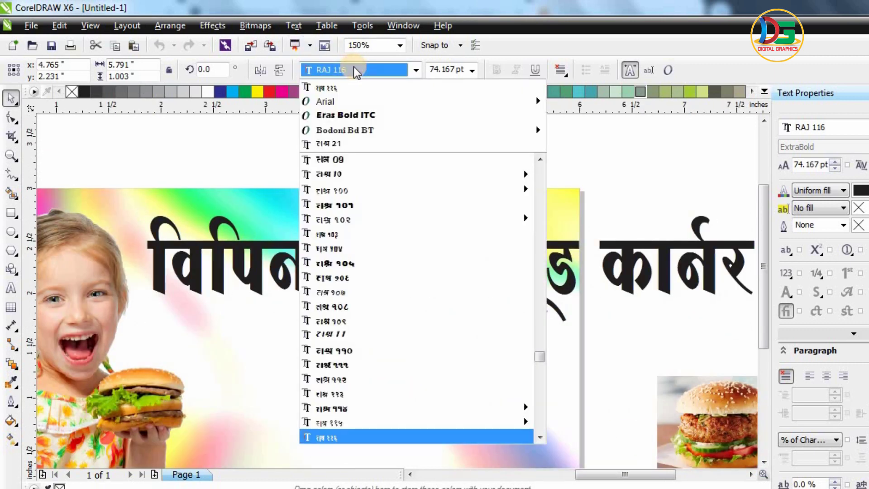
pyautogui.write('raj')
pyautogui.press('Return')
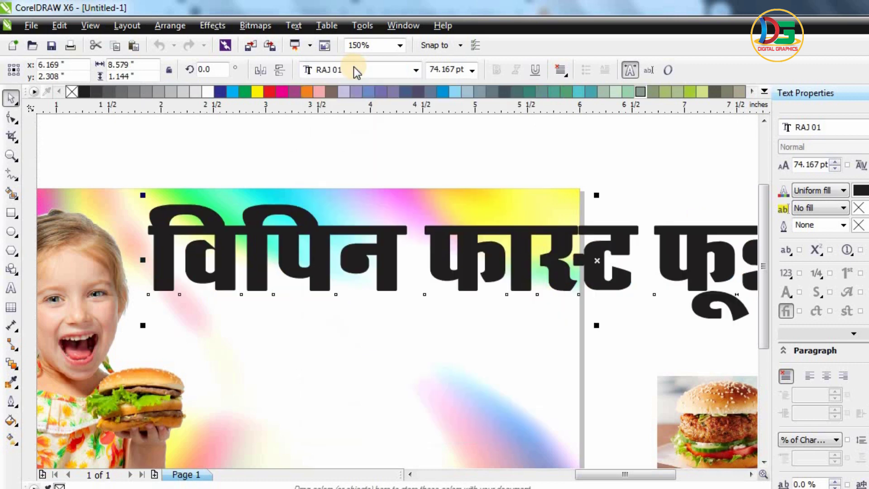
# Resize and position the title above the photo on the background.
pyautogui.scroll(-2, 533, 351)
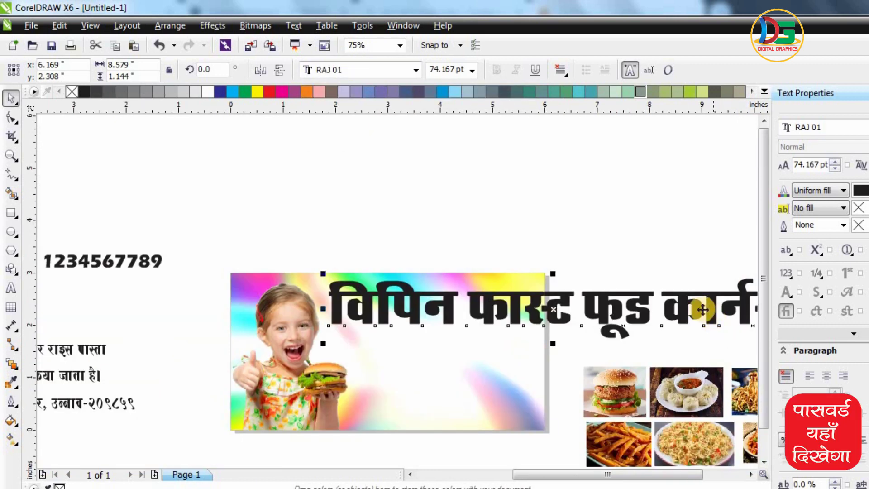
pyautogui.moveTo(700, 308); pyautogui.dragTo(568, 252)
pyautogui.moveTo(649, 251)
pyautogui.mouseDown()
pyautogui.moveTo(604, 244)
pyautogui.moveTo(542, 213)
pyautogui.moveTo(568, 204)
pyautogui.mouseUp()
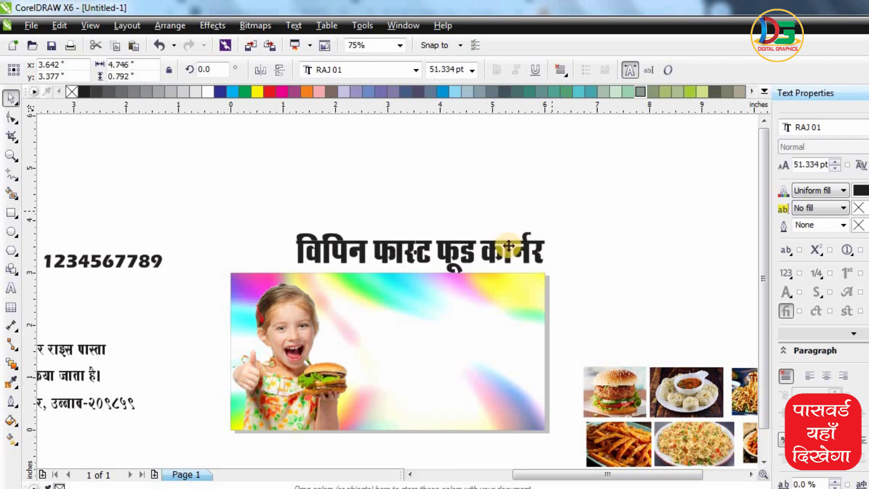
pyautogui.moveTo(453, 252); pyautogui.dragTo(487, 311)
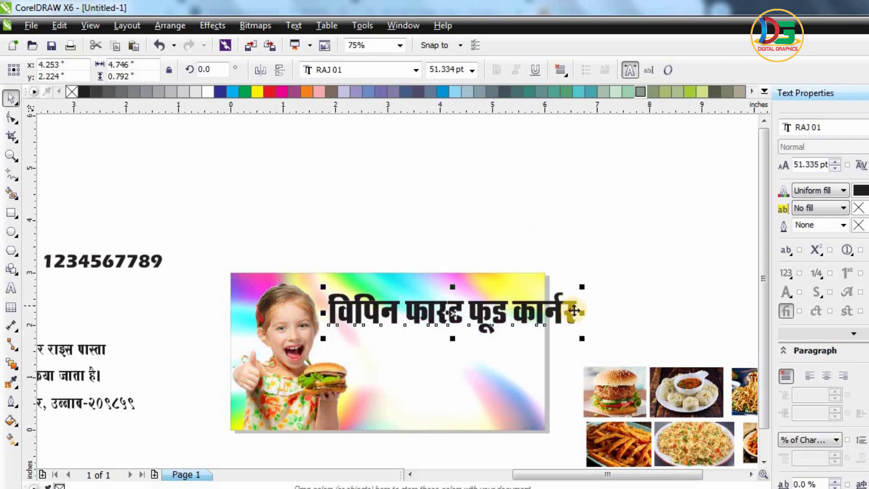
pyautogui.moveTo(583, 312); pyautogui.dragTo(577, 312)
# Delete the first word from the Hindi title.
pyautogui.doubleClick(387, 309)
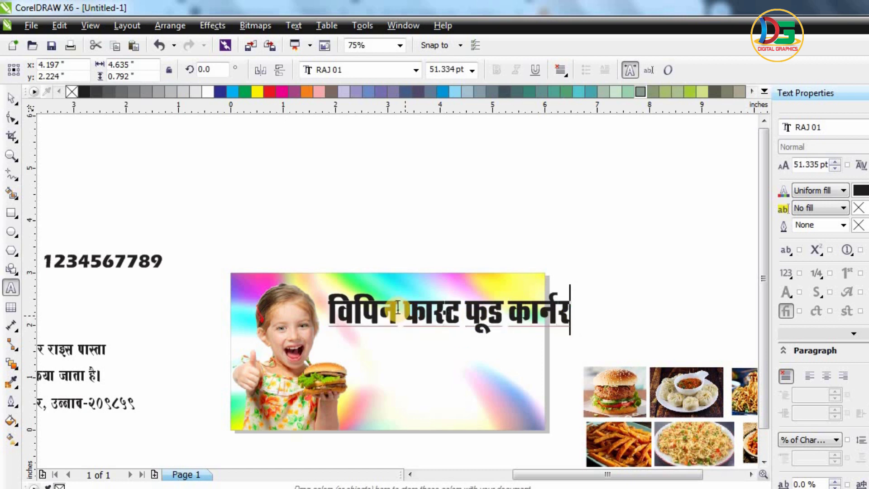
pyautogui.doubleClick(387, 309)
pyautogui.press('Delete')
pyautogui.click(11, 98)
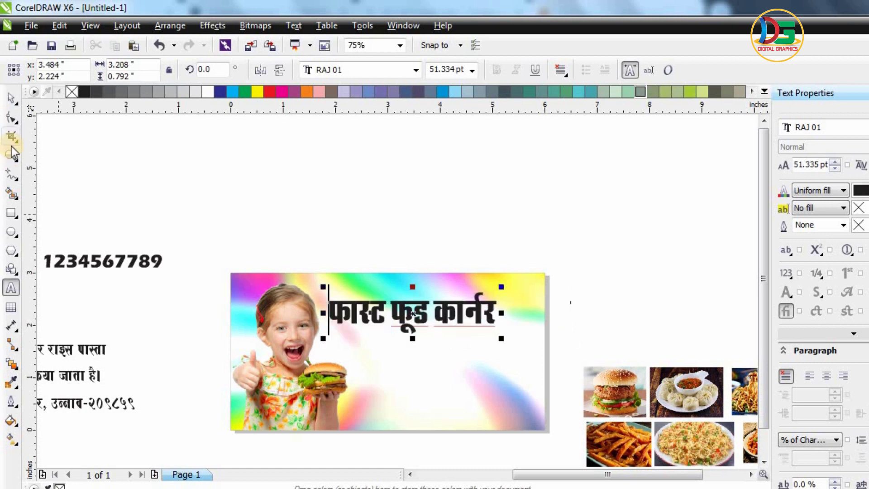
# Enlarge, stretch and reposition the shortened title to fill the space beside the girl.
pyautogui.moveTo(503, 340); pyautogui.dragTo(553, 354)
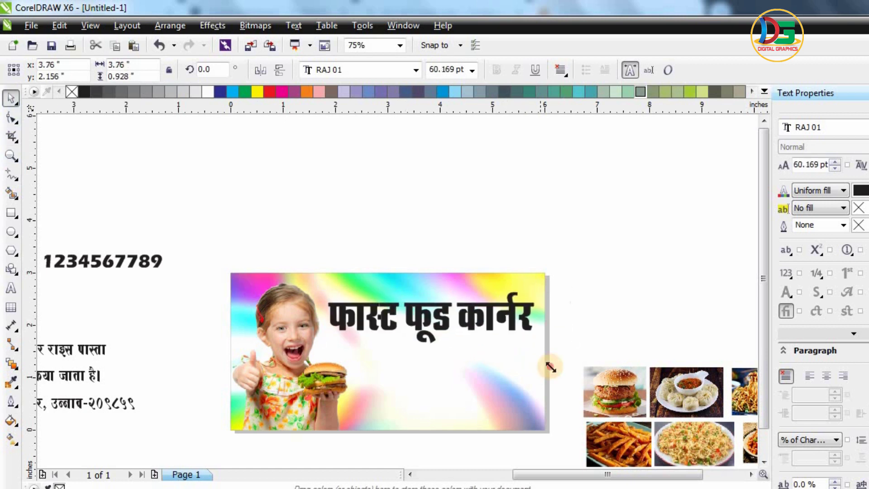
pyautogui.scroll(2, 337, 252)
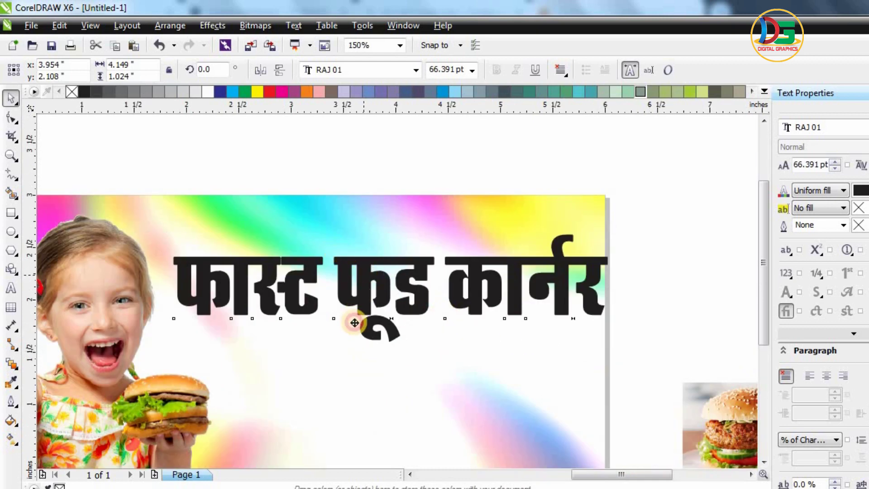
pyautogui.moveTo(365, 275); pyautogui.dragTo(355, 315)
pyautogui.scroll(-2, 387, 283)
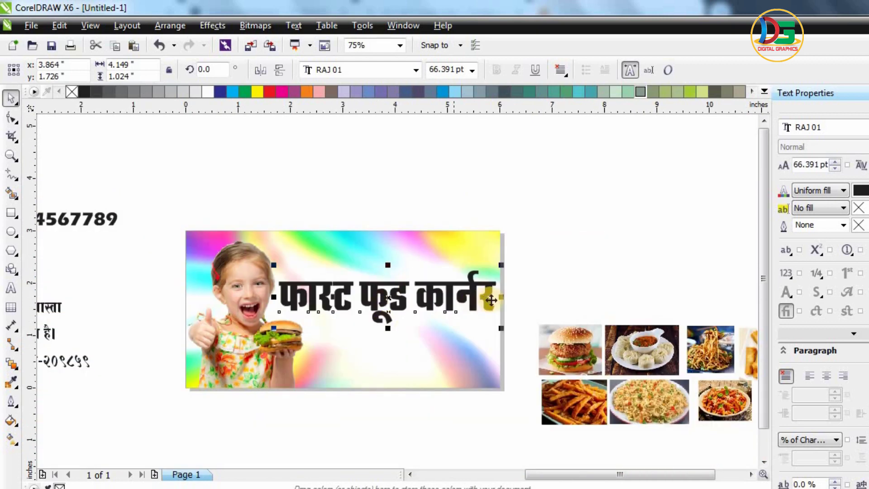
pyautogui.moveTo(501, 296); pyautogui.dragTo(480, 295)
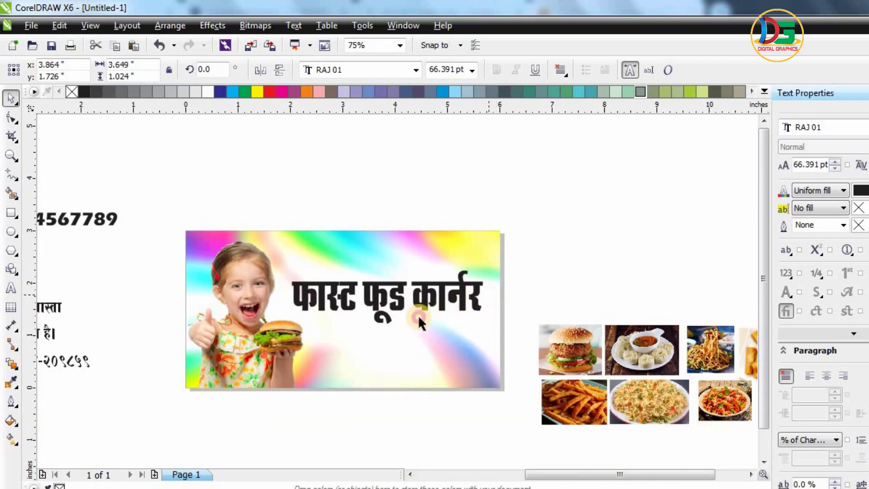
pyautogui.moveTo(389, 326); pyautogui.dragTo(390, 338)
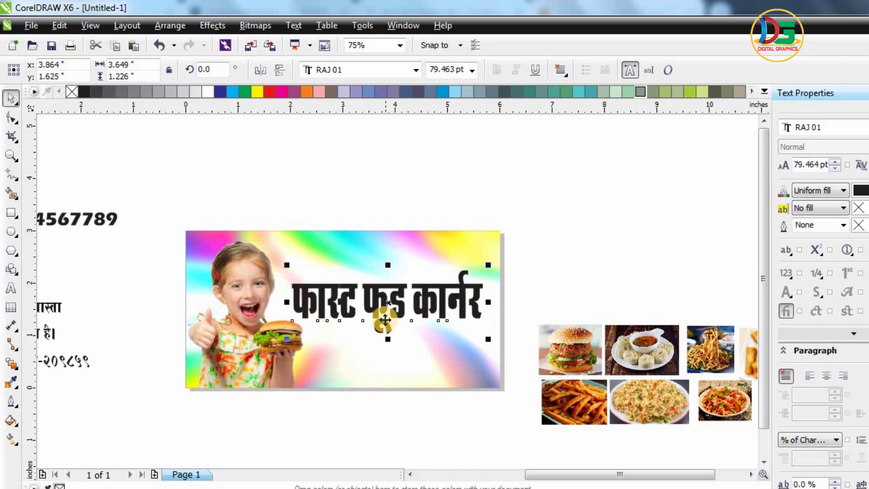
pyautogui.scroll(1, 383, 318)
pyautogui.moveTo(187, 283); pyautogui.dragTo(180, 283)
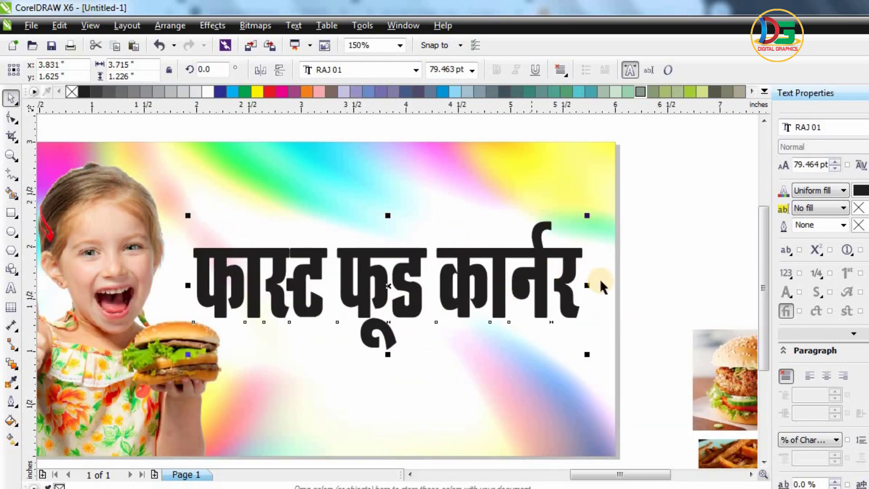
pyautogui.moveTo(595, 285); pyautogui.dragTo(602, 285)
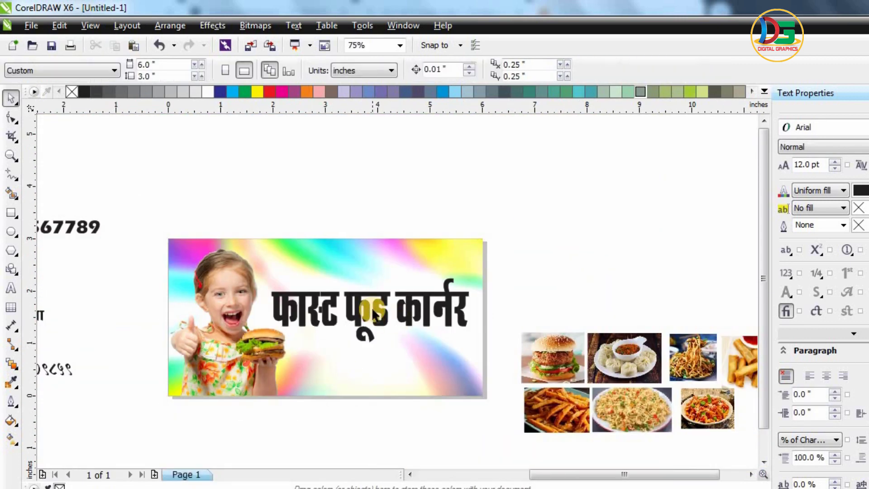
# Nudge one character of the title's first word with the Shape tool.
pyautogui.click(369, 312)
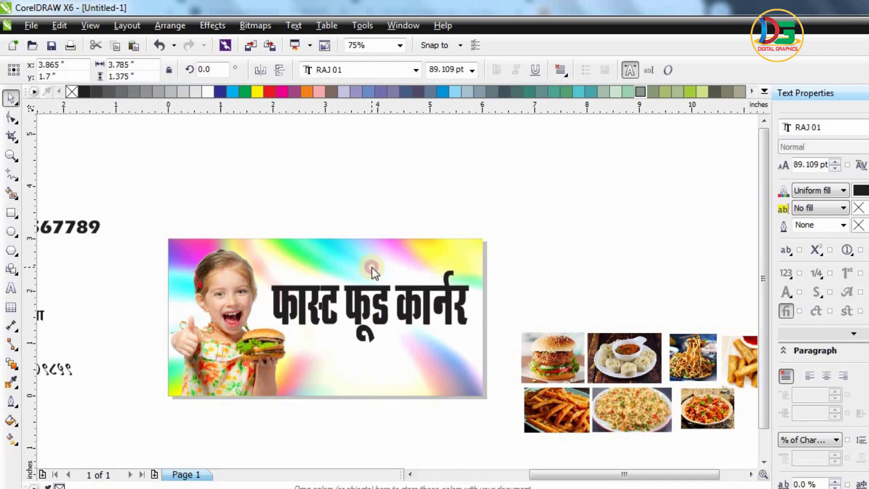
pyautogui.press('Escape')
pyautogui.scroll(4, 310, 296)
pyautogui.click(332, 279)
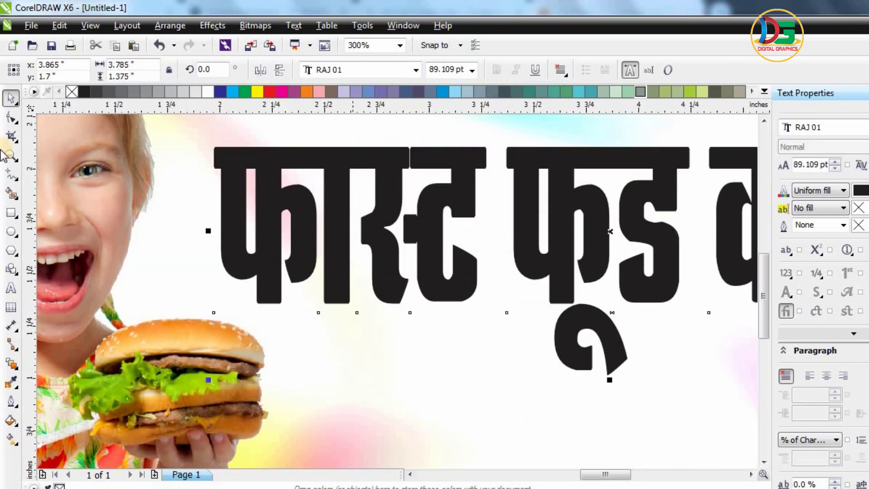
pyautogui.click(12, 117)
pyautogui.click(335, 302)
pyautogui.click(357, 312)
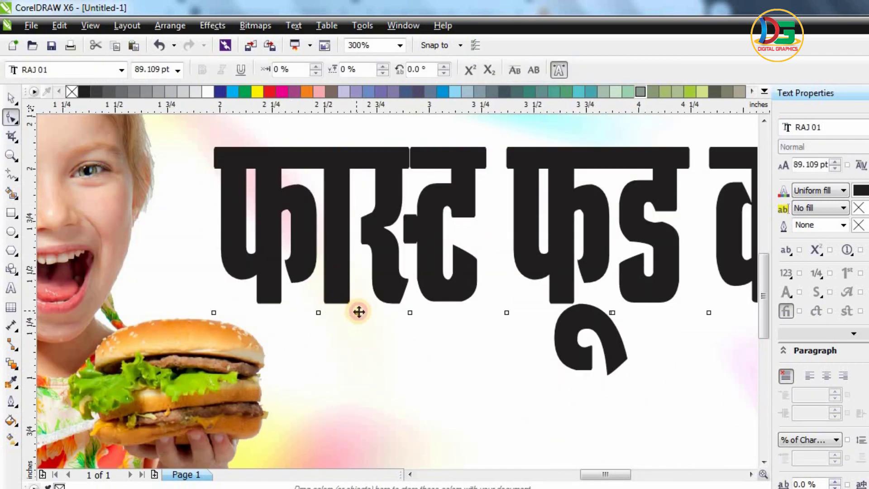
pyautogui.press('Right')
pyautogui.press('Right')
pyautogui.press('Right')
pyautogui.press('Up')
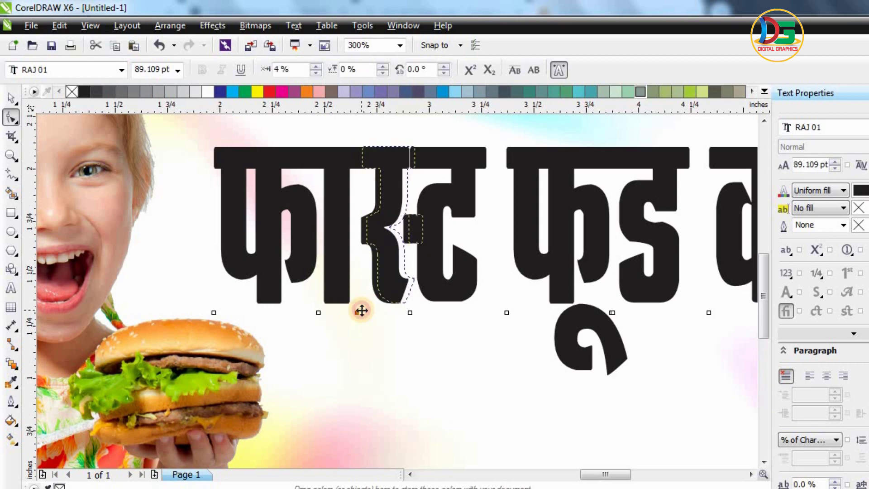
pyautogui.press('Left')
pyautogui.press('Left')
pyautogui.scroll(-2, 357, 306)
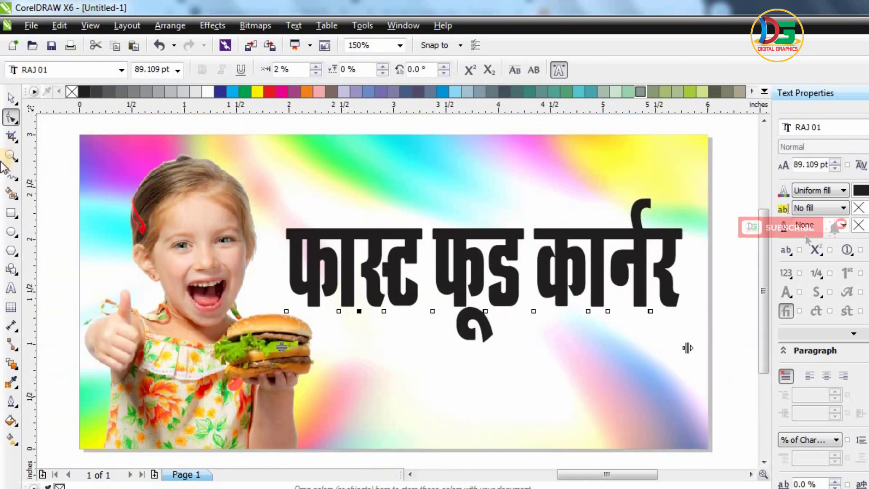
pyautogui.press('space')
pyautogui.scroll(-2, 439, 231)
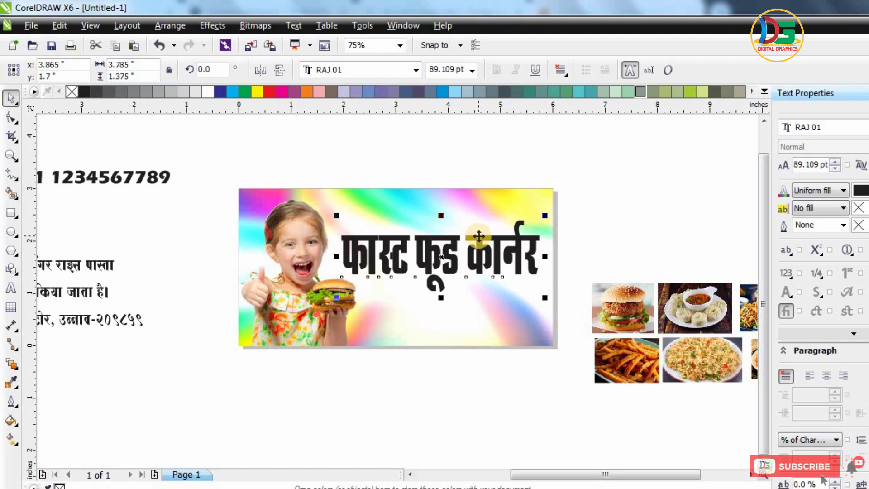
pyautogui.scroll(2, 480, 236)
# Lay a linear gradient fill across the title and drop bright red onto it.
pyautogui.press('g')
pyautogui.moveTo(207, 277)
pyautogui.mouseDown()
pyautogui.moveTo(634, 279)
pyautogui.moveTo(598, 277)
pyautogui.mouseUp()
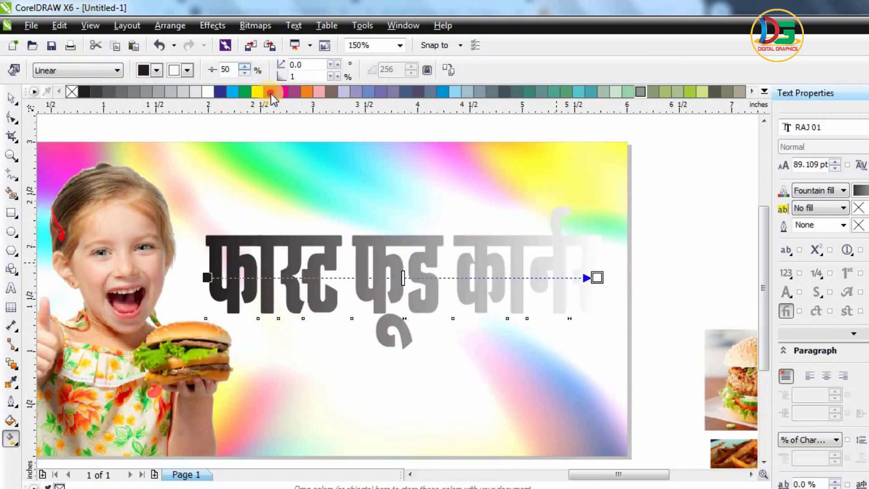
pyautogui.moveTo(388, 276); pyautogui.dragTo(388, 277)
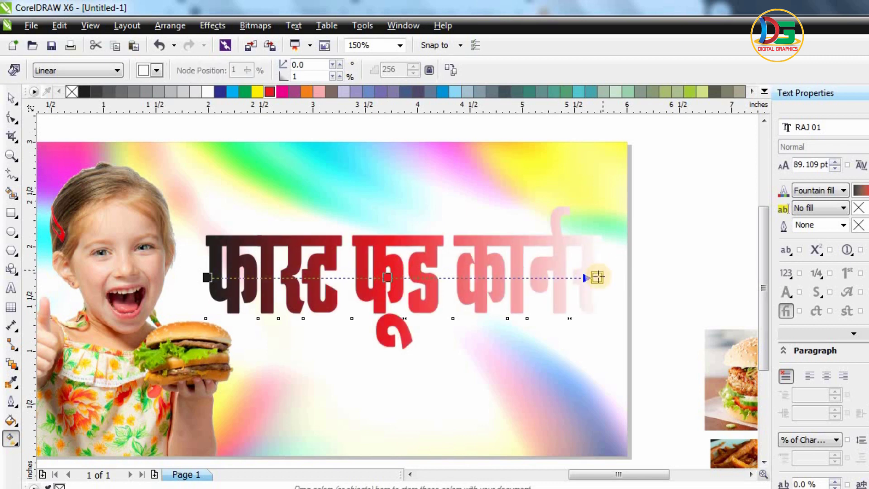
pyautogui.moveTo(270, 94)
pyautogui.mouseDown()
pyautogui.moveTo(341, 149)
pyautogui.moveTo(598, 277)
pyautogui.mouseUp()
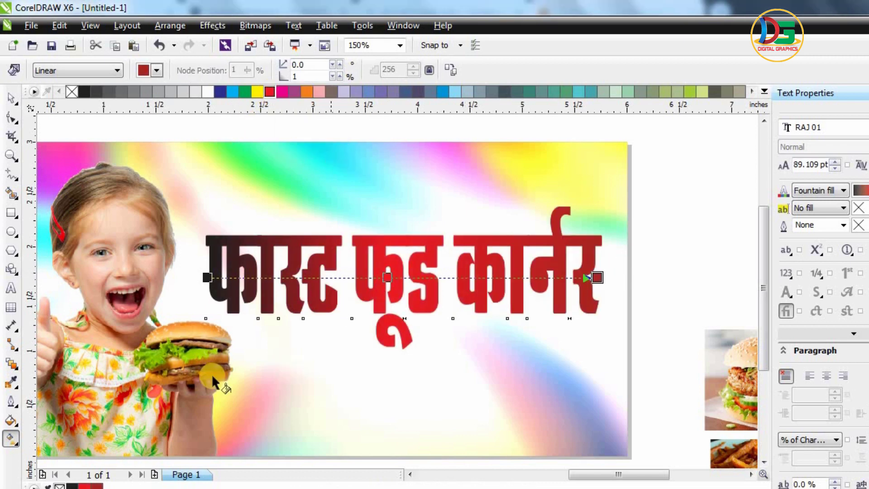
# Set the gradient's left starting colour to dark red and reselect the title.
pyautogui.click(208, 276)
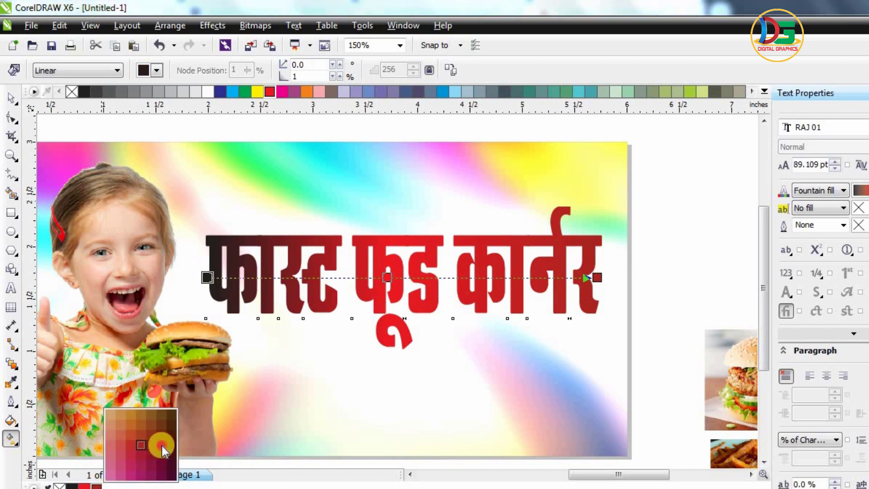
pyautogui.moveTo(97, 486); pyautogui.dragTo(167, 435)
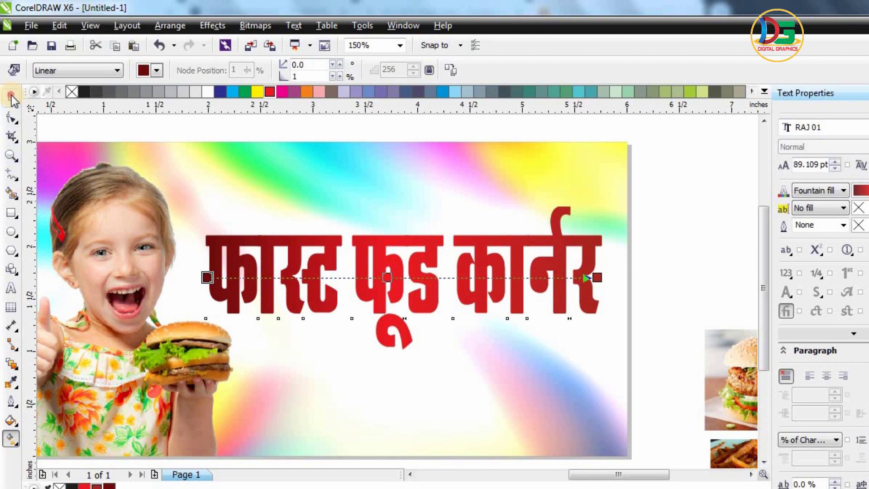
pyautogui.click(11, 97)
pyautogui.click(591, 240)
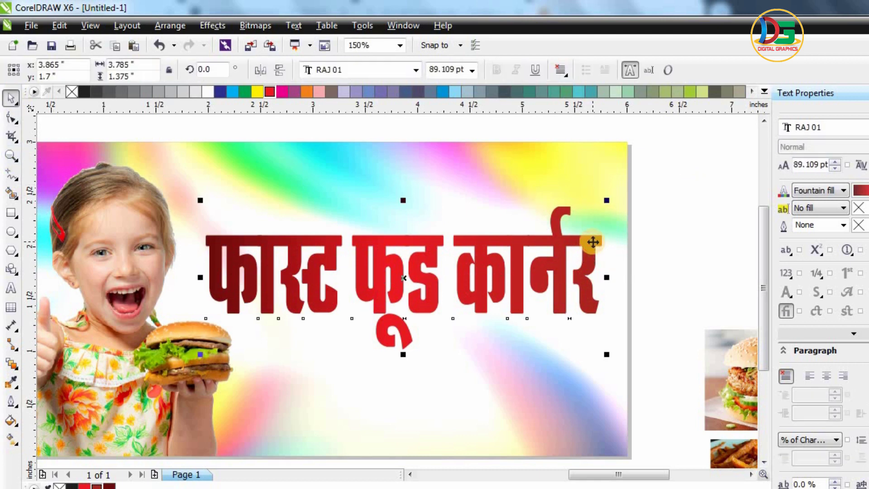
# Give the title a white 2.0 pt outline in Outline Pen.
pyautogui.press('F12')
pyautogui.click(415, 189)
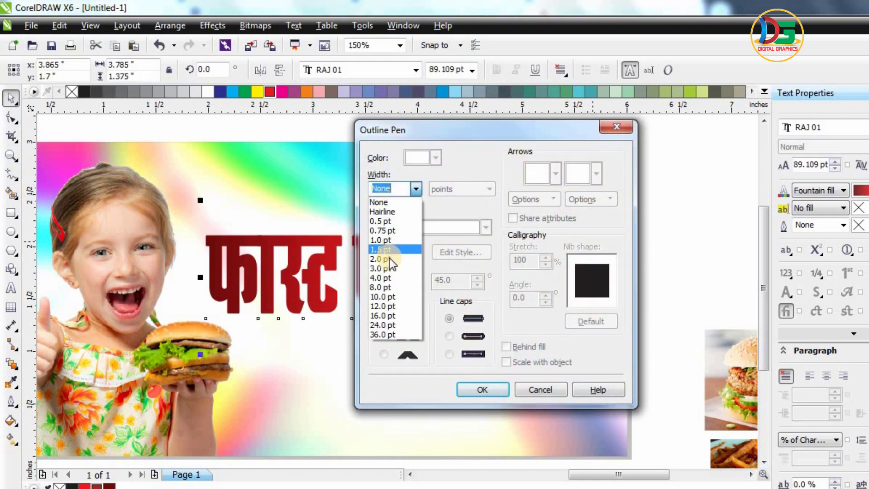
pyautogui.click(389, 259)
pyautogui.click(435, 158)
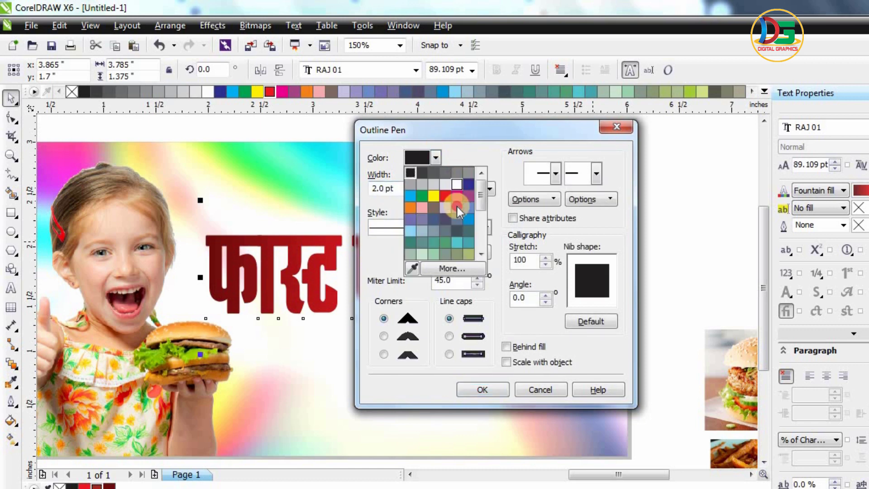
pyautogui.click(407, 172)
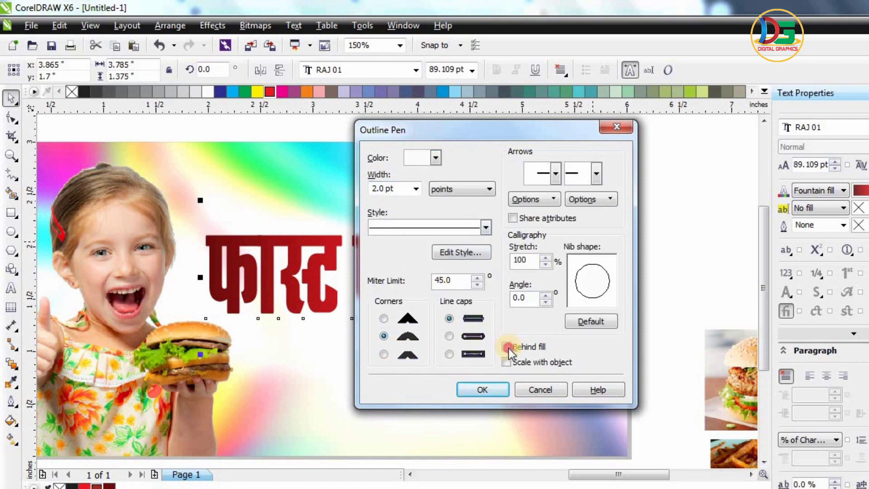
pyautogui.click(483, 389)
pyautogui.scroll(1, 593, 238)
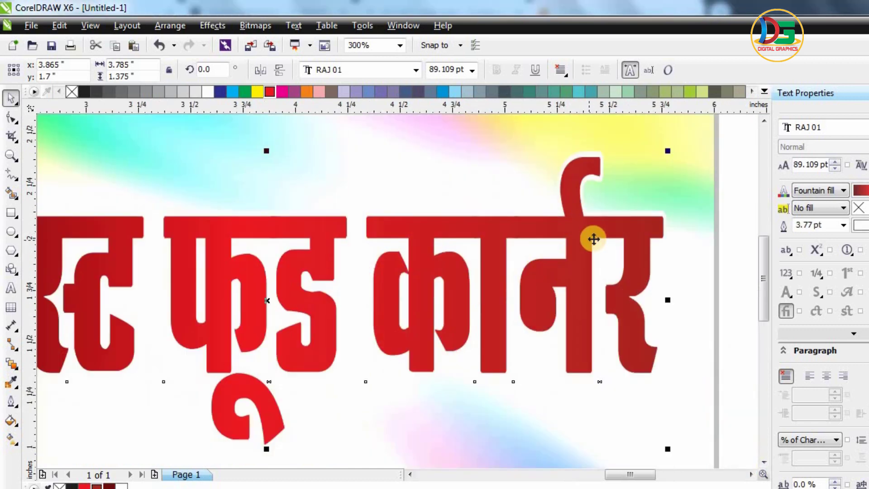
pyautogui.scroll(1, 594, 238)
pyautogui.scroll(-1, 593, 238)
pyautogui.scroll(-1, 595, 238)
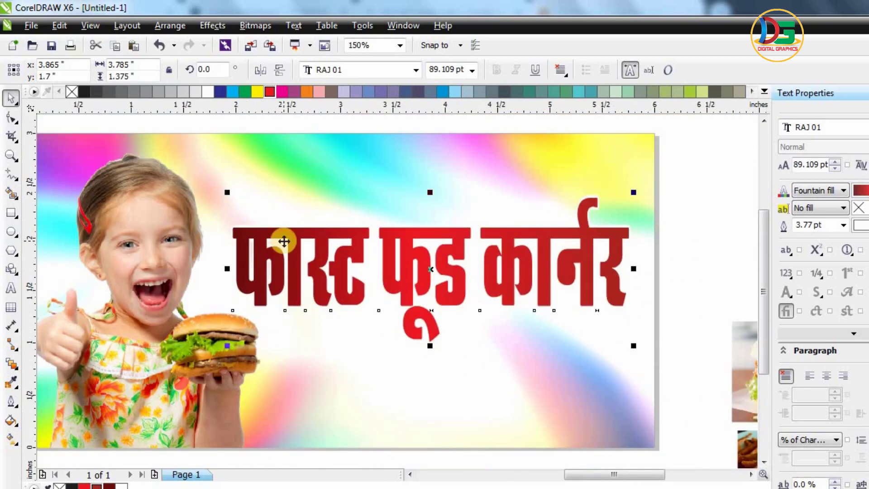
# Increase the title's white outline width to 3.0 pt.
pyautogui.press('F12')
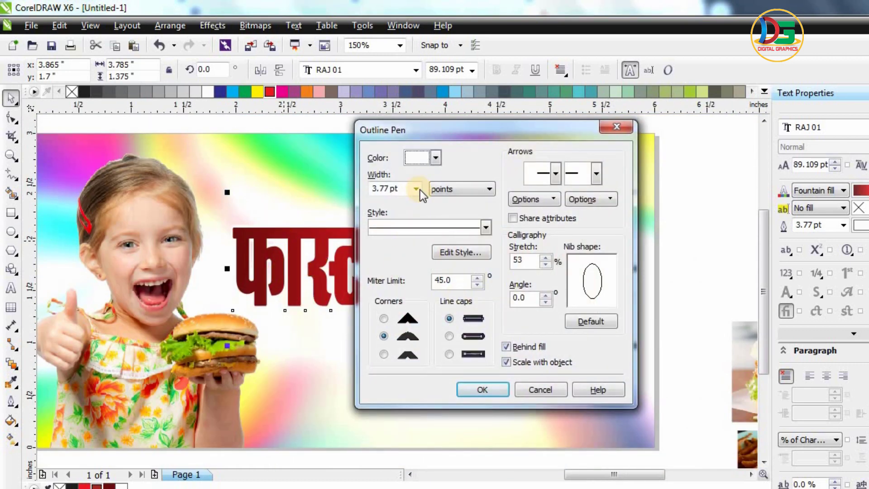
pyautogui.click(416, 191)
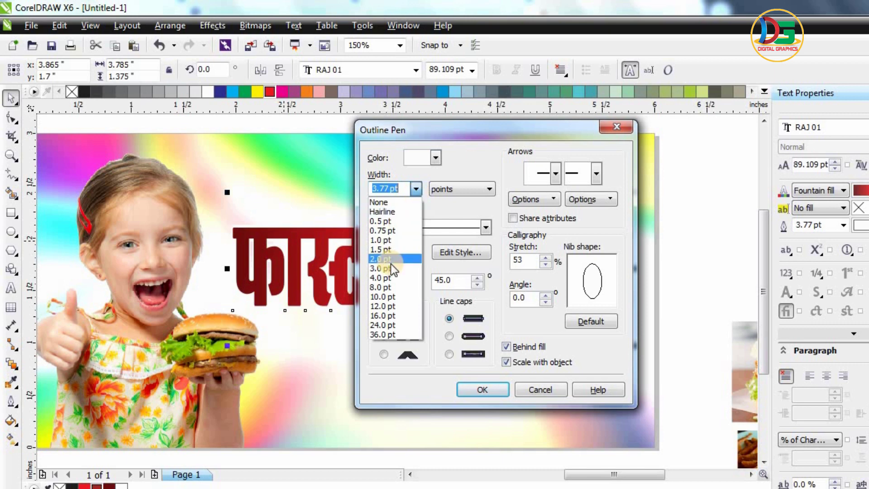
pyautogui.click(392, 268)
pyautogui.click(483, 390)
pyautogui.scroll(1, 597, 211)
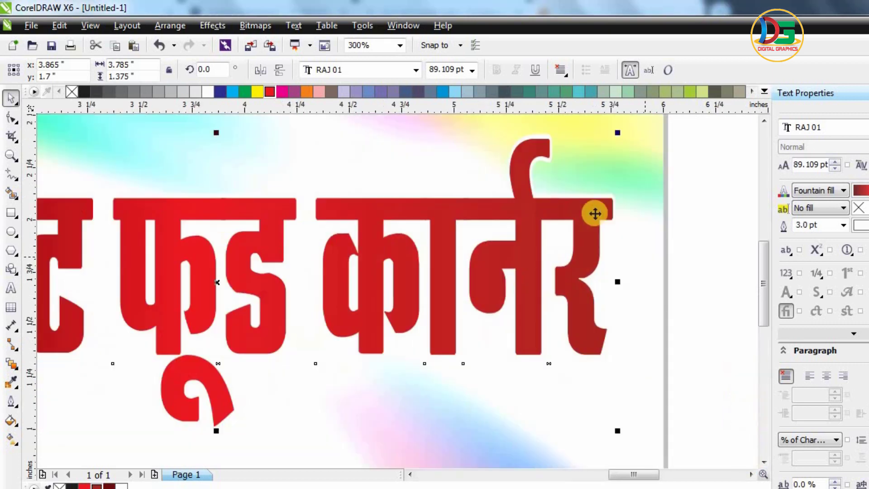
pyautogui.scroll(1, 597, 211)
pyautogui.scroll(-2, 597, 211)
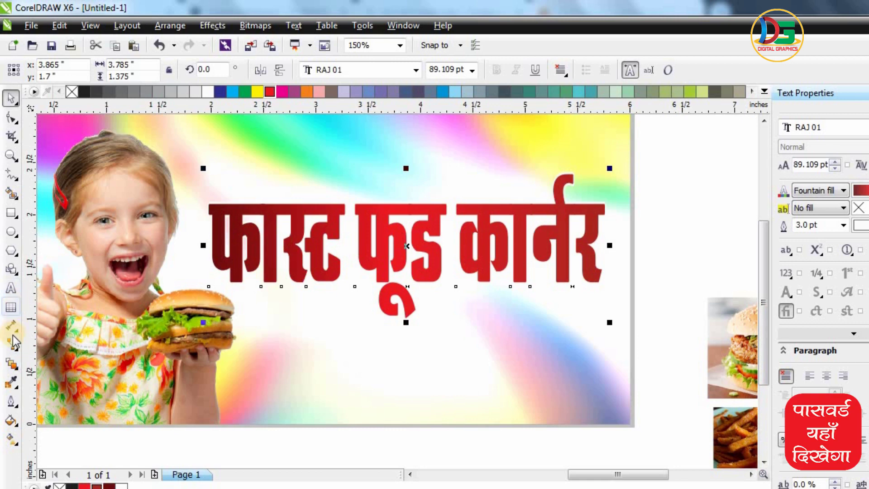
# Add a drop shadow to the Hindi title, centred directly behind it with no offset.
pyautogui.click(8, 362)
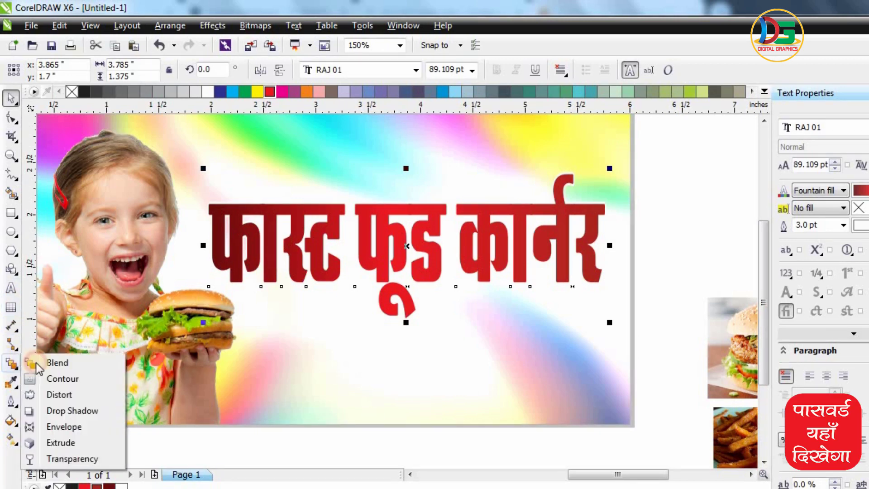
pyautogui.click(42, 412)
pyautogui.moveTo(435, 285); pyautogui.dragTo(466, 325)
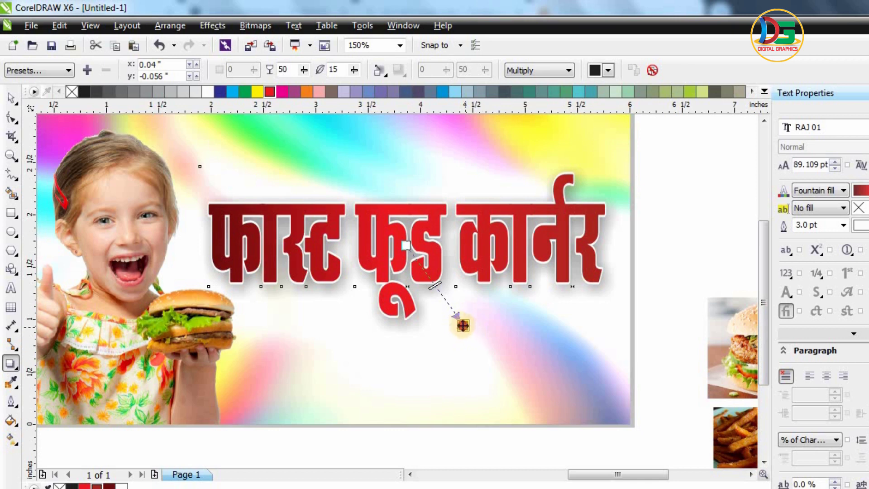
pyautogui.moveTo(463, 325)
pyautogui.mouseDown()
pyautogui.moveTo(459, 318)
pyautogui.moveTo(470, 325)
pyautogui.mouseUp()
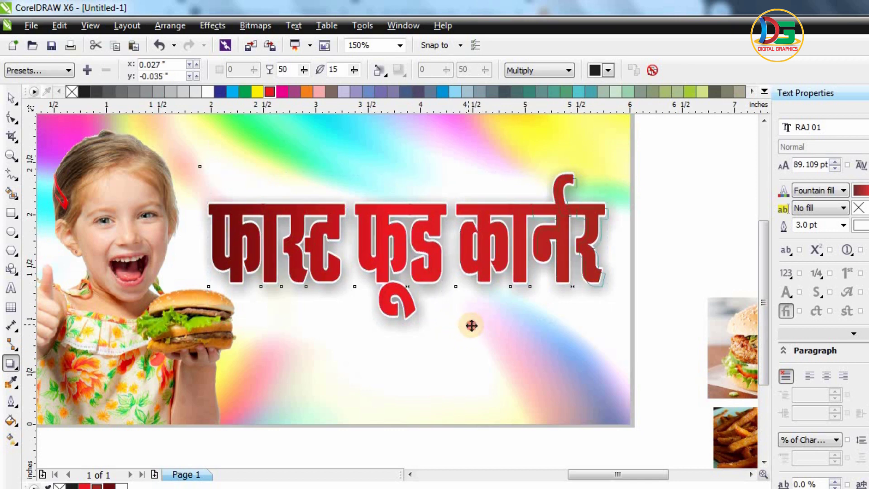
# Set the shadow to feather 4, Normal mode, cyan colour and 100 opacity.
pyautogui.click(350, 69)
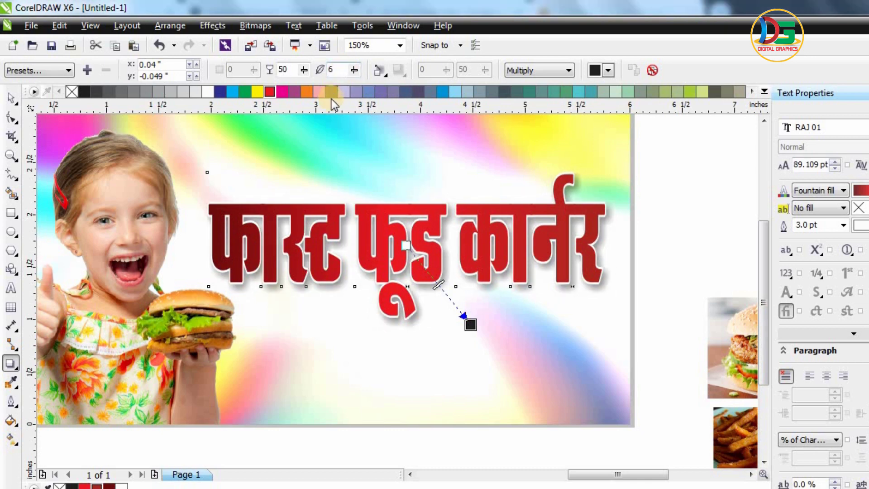
pyautogui.write('4')
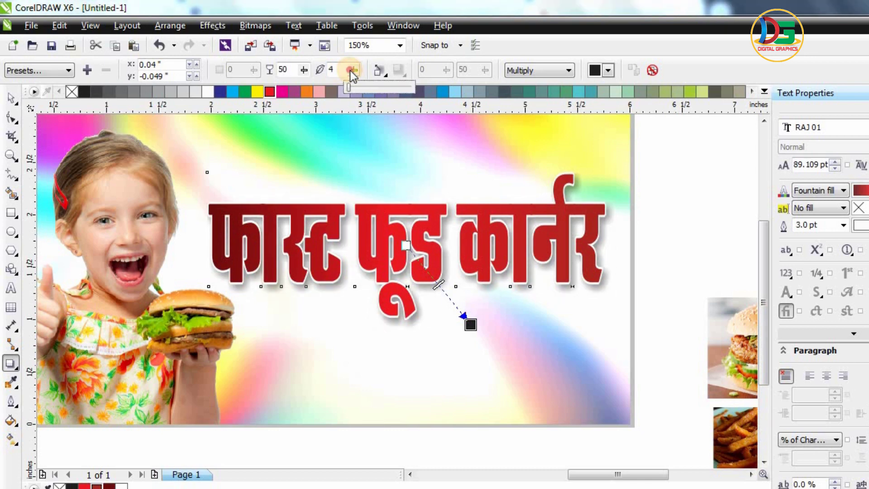
pyautogui.click(563, 72)
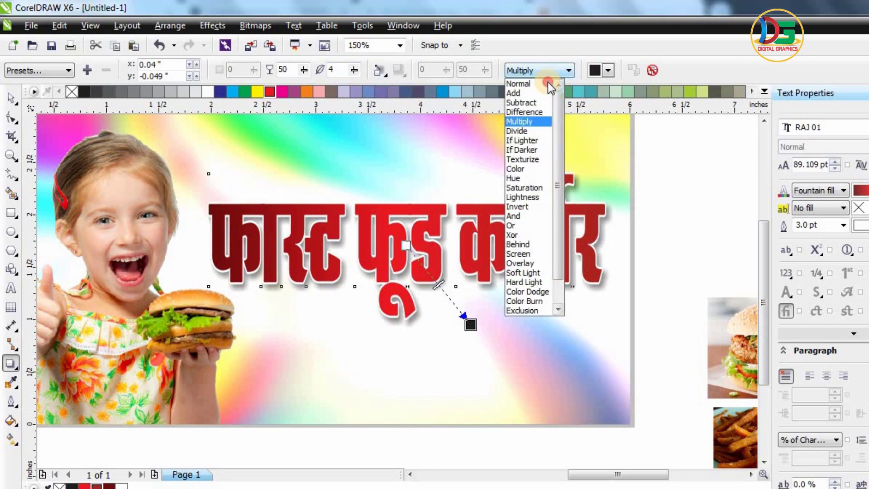
pyautogui.click(543, 82)
pyautogui.click(609, 70)
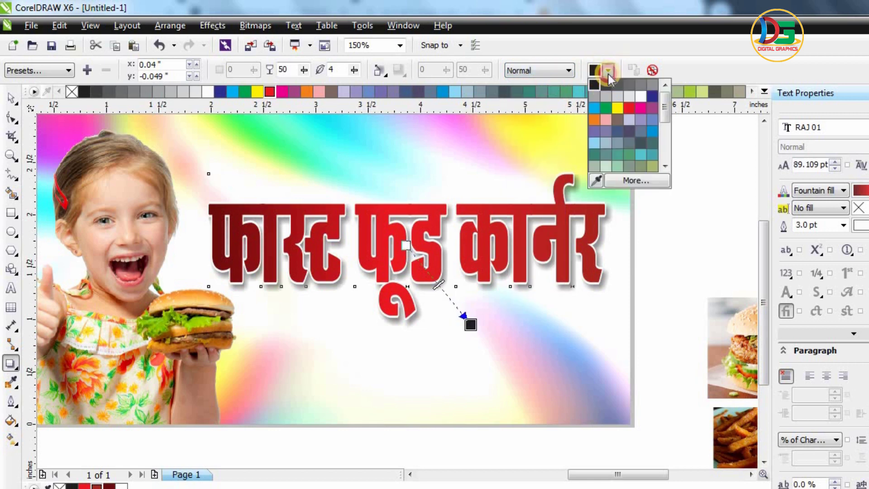
pyautogui.click(594, 109)
pyautogui.moveTo(302, 71); pyautogui.dragTo(355, 107)
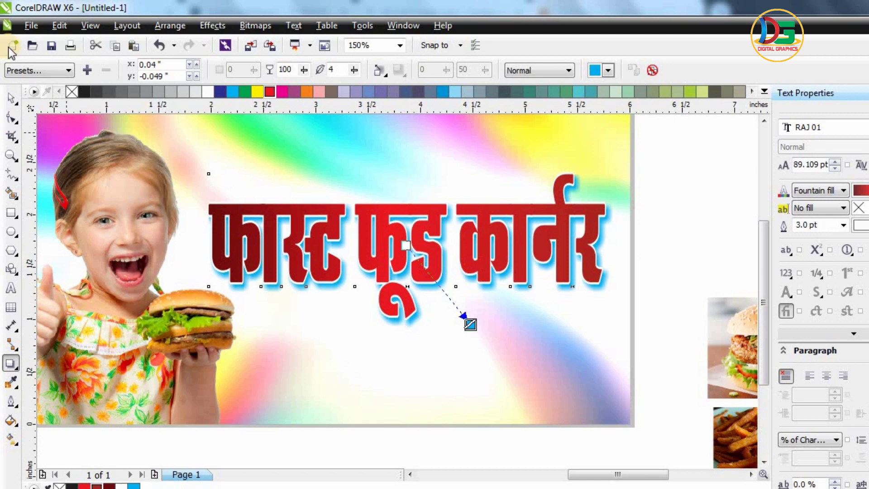
pyautogui.click(14, 96)
# Open the outline pen settings, then zoom around the card and reselect the title.
pyautogui.press('F12')
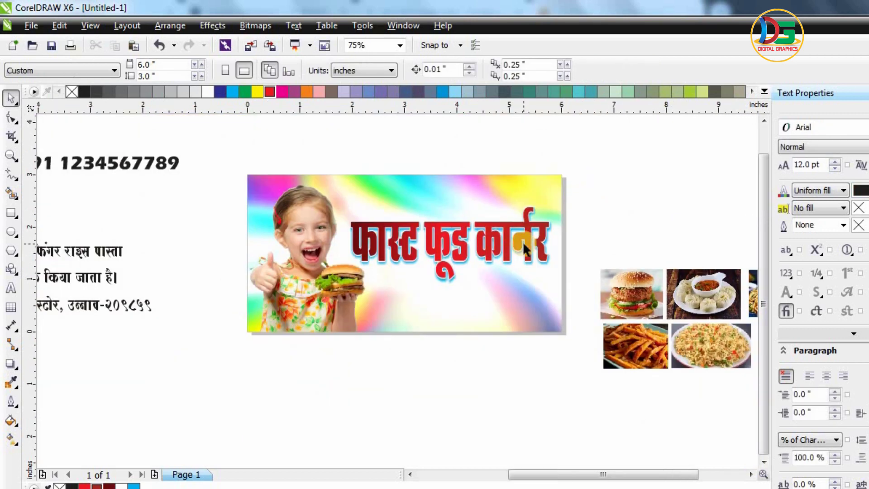
pyautogui.scroll(-2, 526, 248)
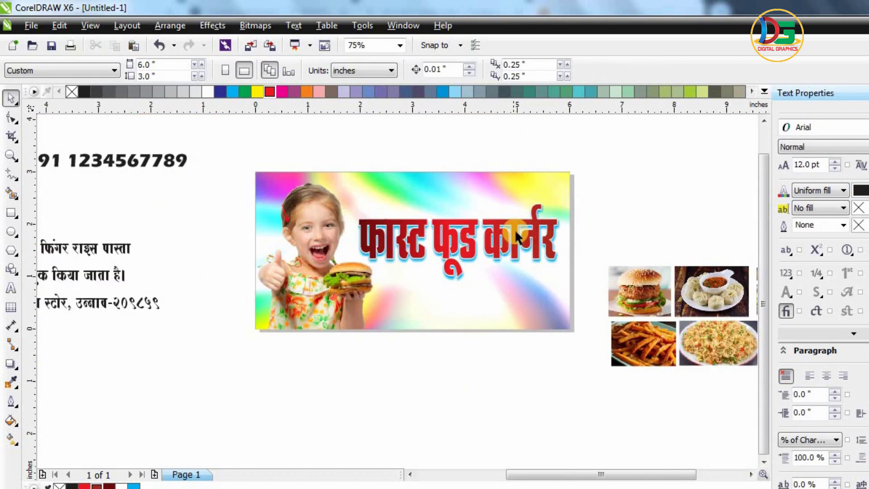
pyautogui.scroll(1, 519, 229)
pyautogui.click(522, 225)
pyautogui.scroll(5, 524, 222)
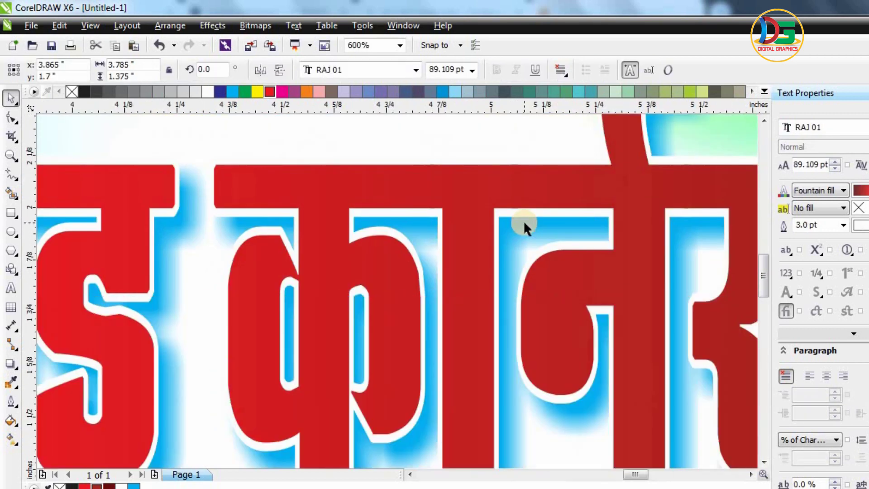
pyautogui.scroll(-4, 524, 221)
# Paste the name विपिन as a new text line below the title.
pyautogui.press('F8')
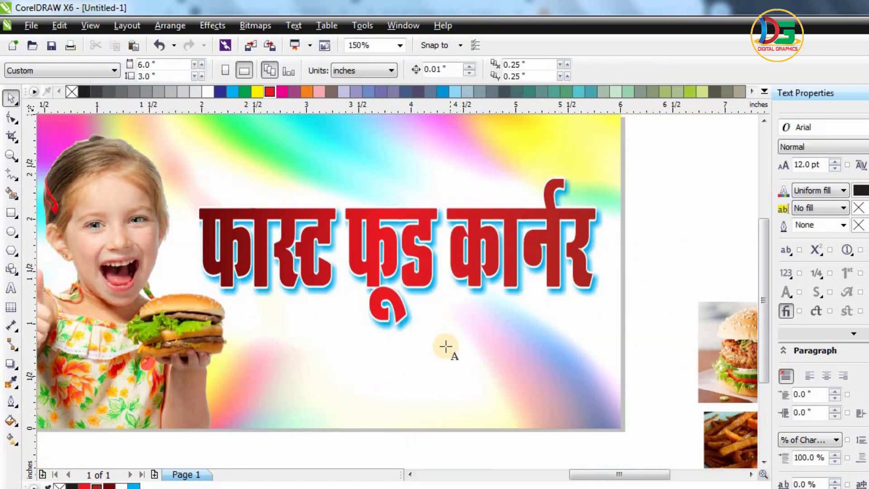
pyautogui.click(439, 375)
pyautogui.hotkey('ctrl', 'v')
pyautogui.click(10, 98)
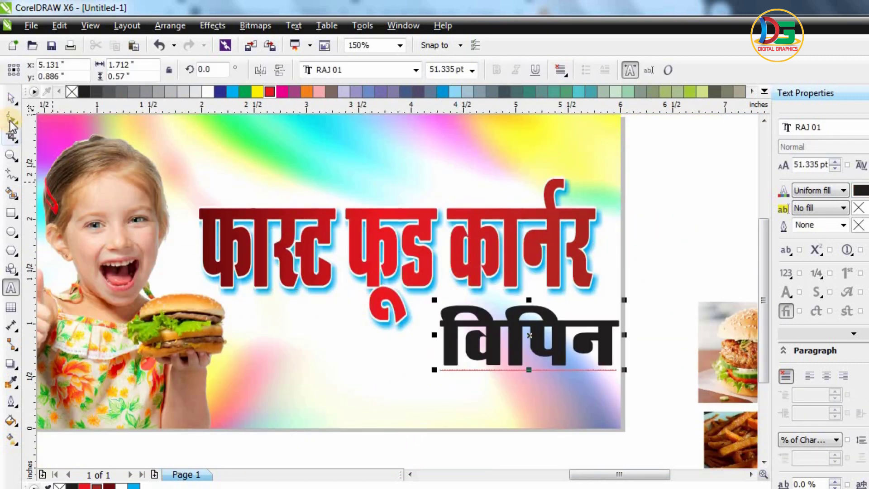
pyautogui.scroll(-2, 386, 285)
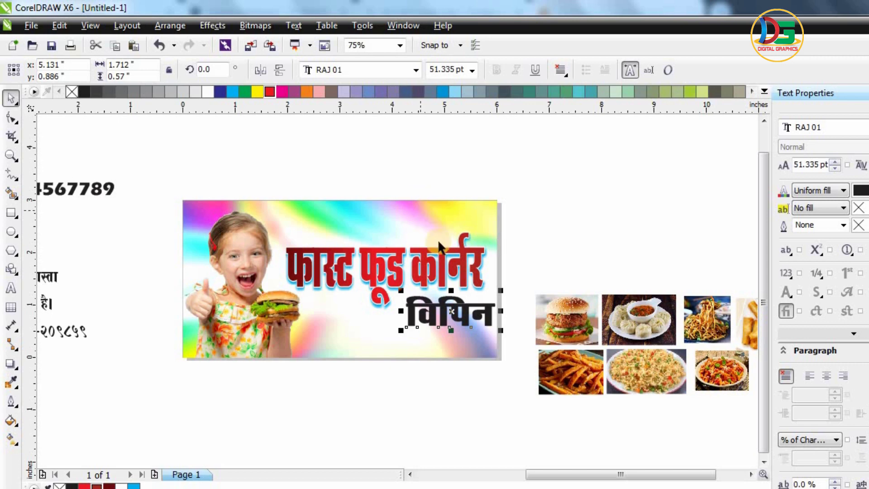
pyautogui.scroll(2, 453, 270)
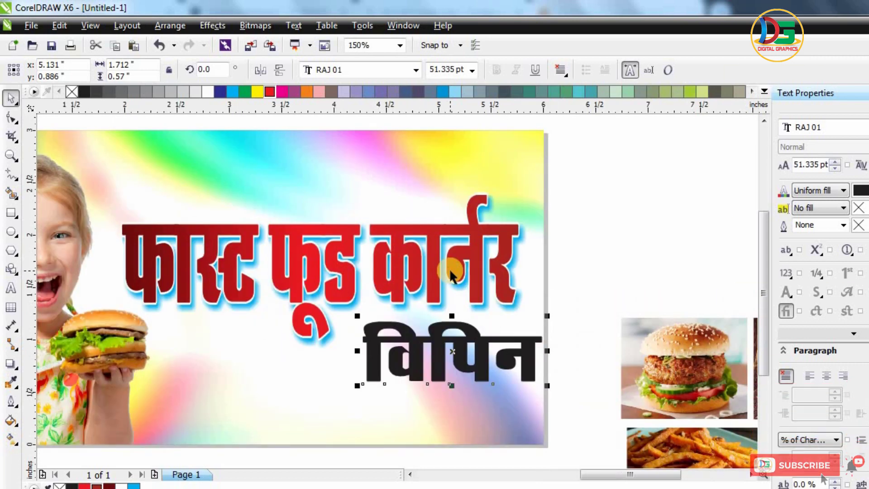
pyautogui.click(457, 360)
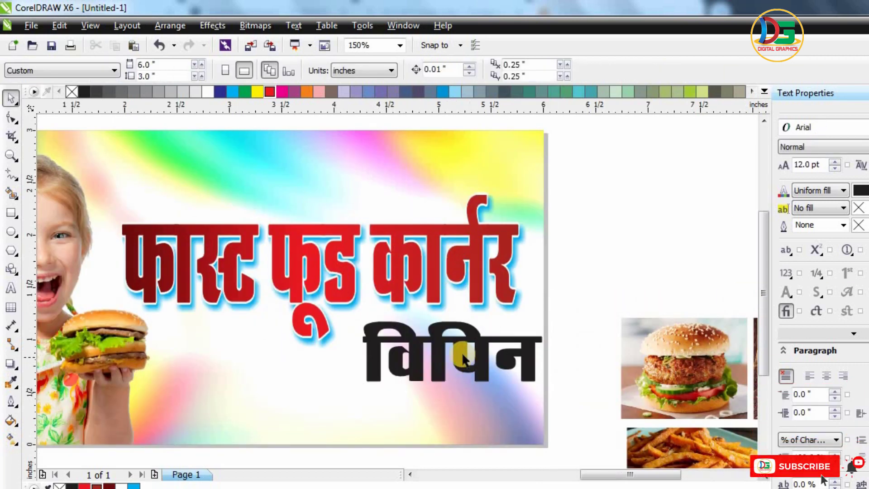
pyautogui.click(458, 359)
# Move the name above the red title and set its font to RAJ 109.
pyautogui.moveTo(536, 388); pyautogui.dragTo(395, 221)
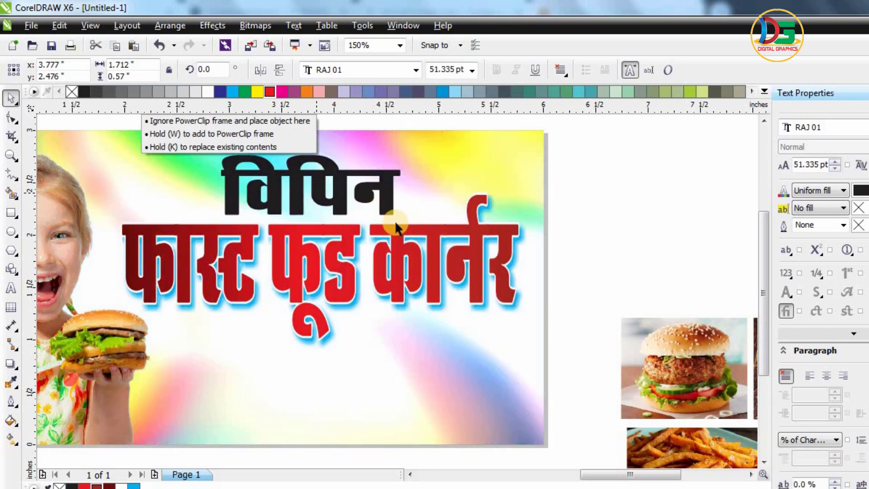
pyautogui.scroll(-2, 395, 221)
pyautogui.scroll(2, 348, 193)
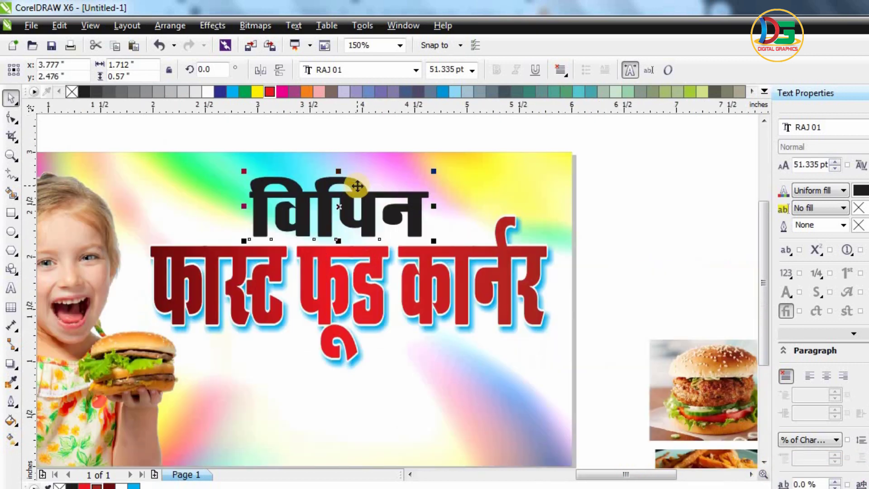
pyautogui.click(343, 68)
pyautogui.write('RAJ')
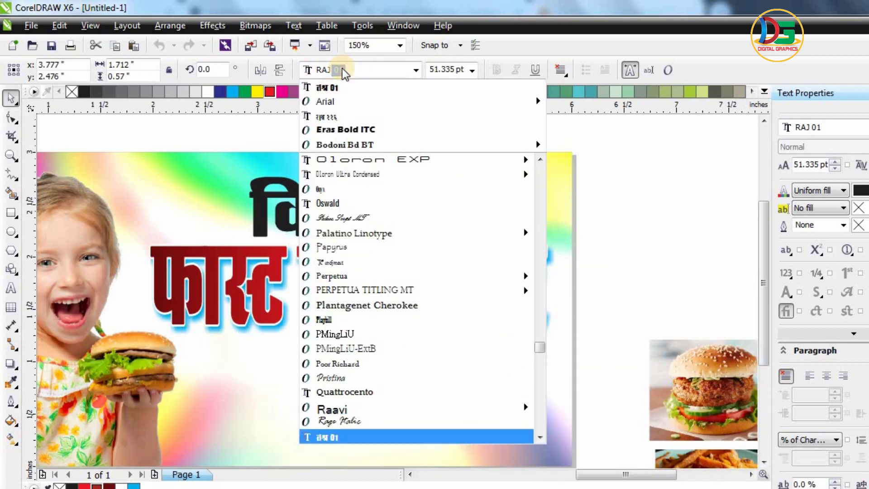
pyautogui.scroll(-4, 407, 271)
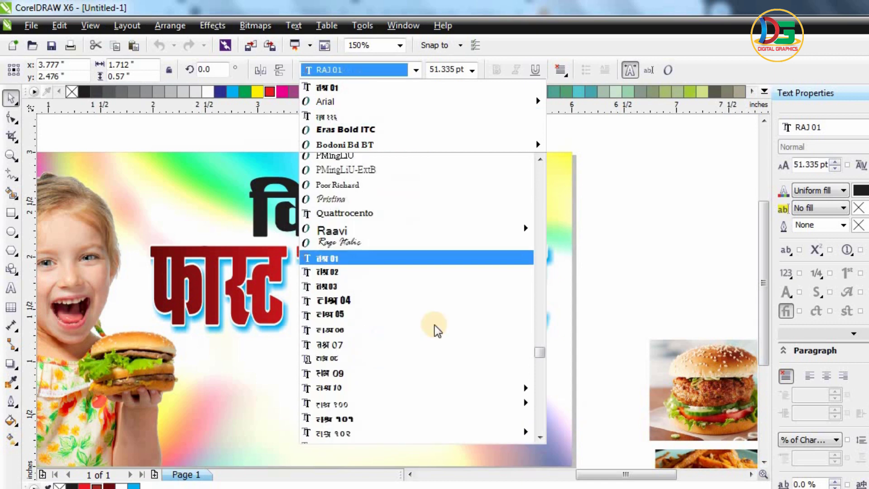
pyautogui.scroll(-2, 394, 317)
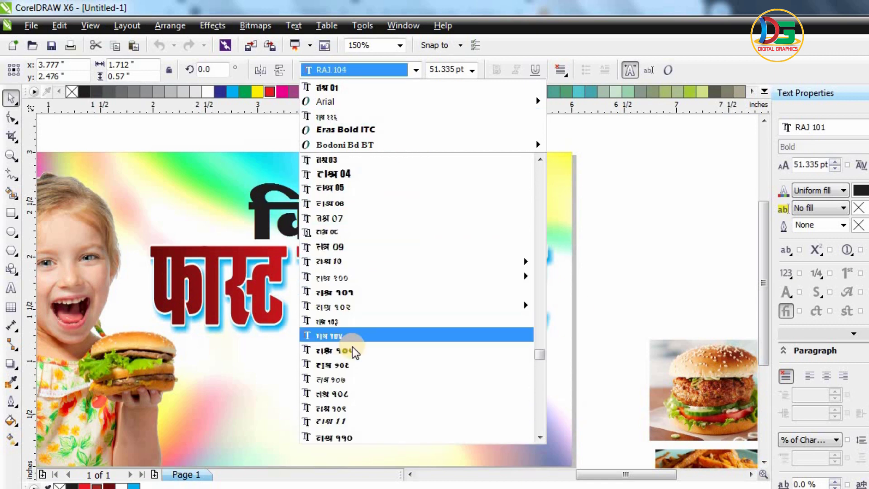
pyautogui.click(335, 408)
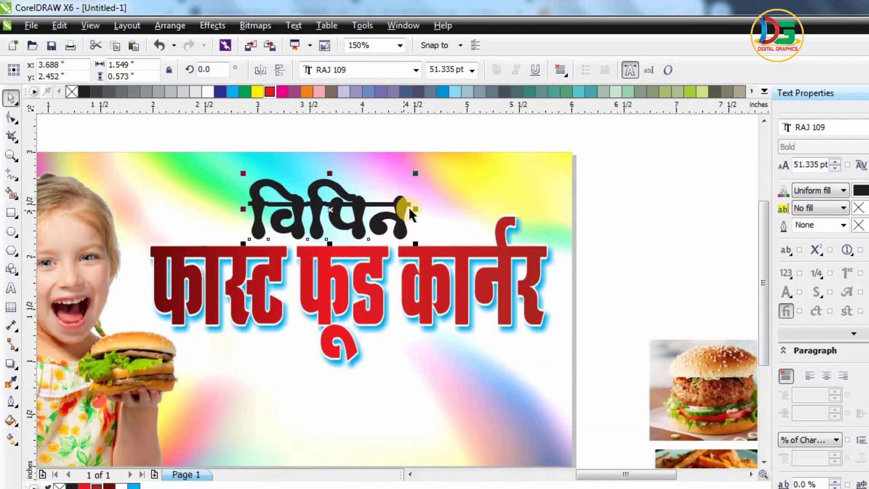
# Enlarge the name and position it just above the red title.
pyautogui.moveTo(410, 213); pyautogui.dragTo(422, 211)
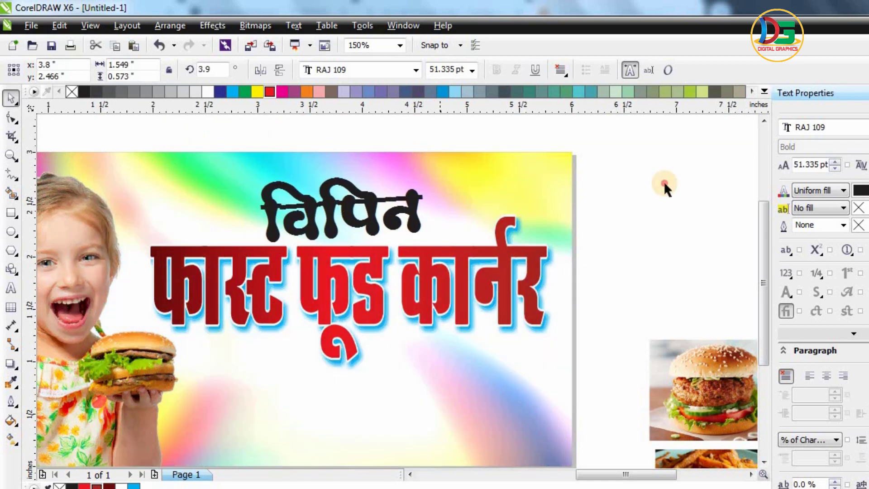
pyautogui.click(317, 201)
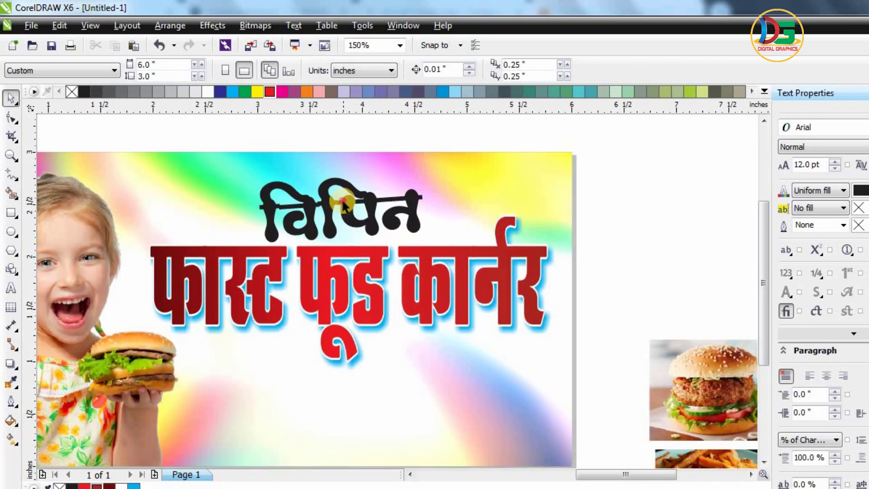
pyautogui.click(400, 179)
pyautogui.moveTo(427, 172); pyautogui.dragTo(440, 184)
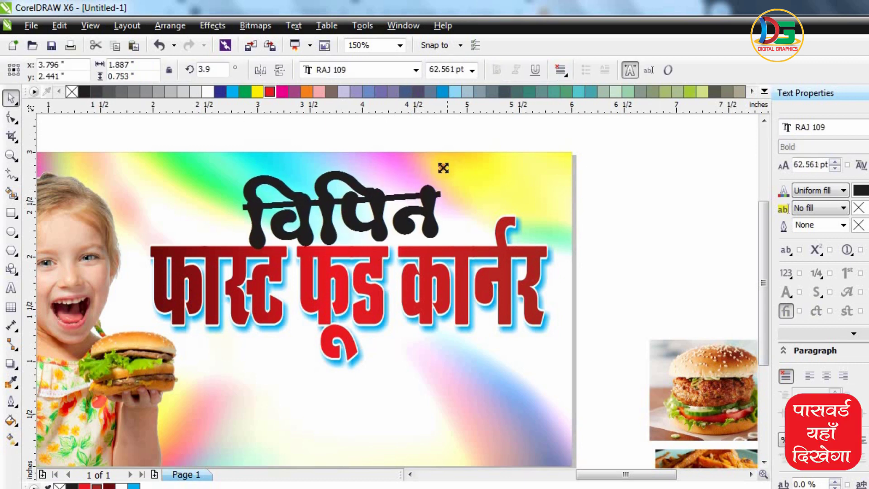
pyautogui.click(456, 200)
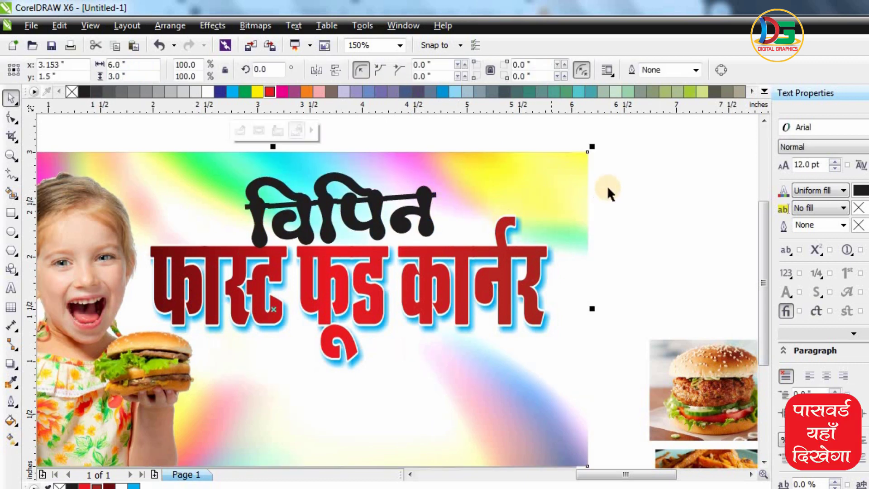
pyautogui.click(433, 205)
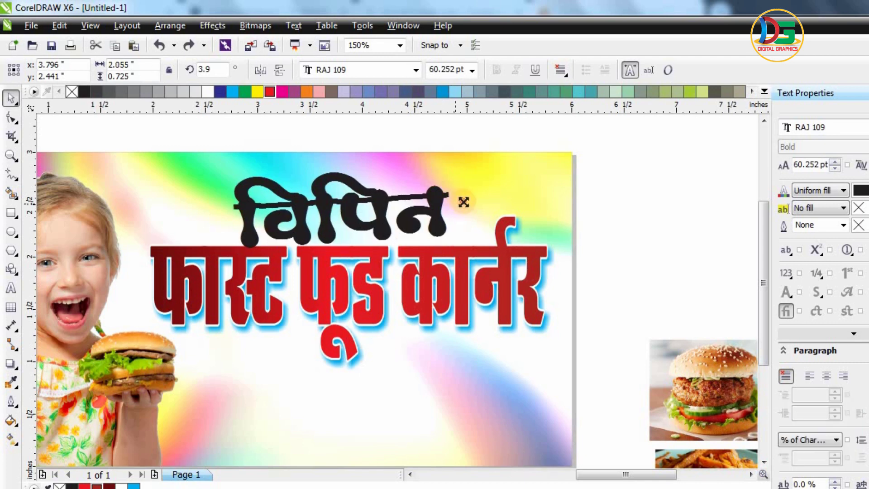
pyautogui.moveTo(443, 195); pyautogui.dragTo(447, 156)
pyautogui.click(689, 198)
pyautogui.scroll(-2, 441, 241)
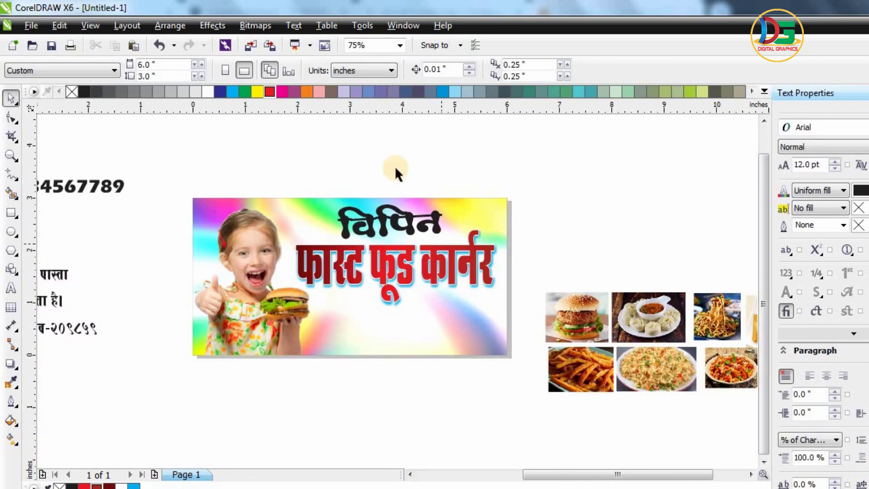
pyautogui.scroll(2, 384, 220)
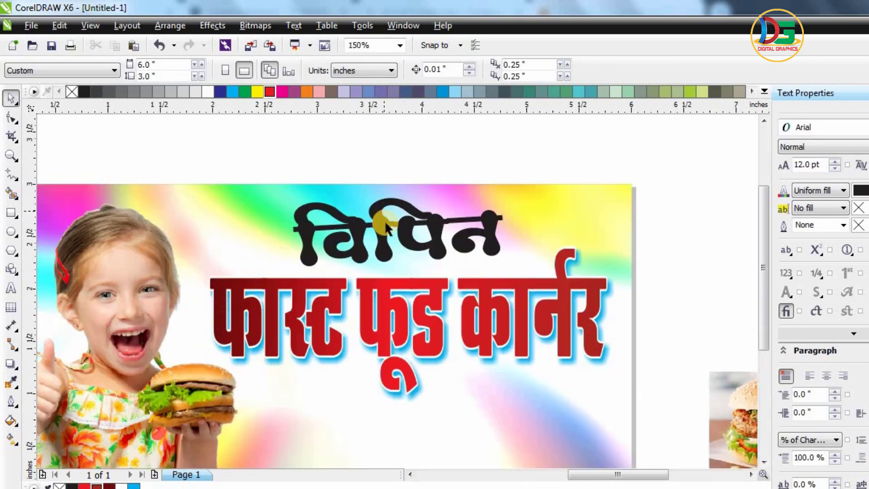
pyautogui.click(394, 236)
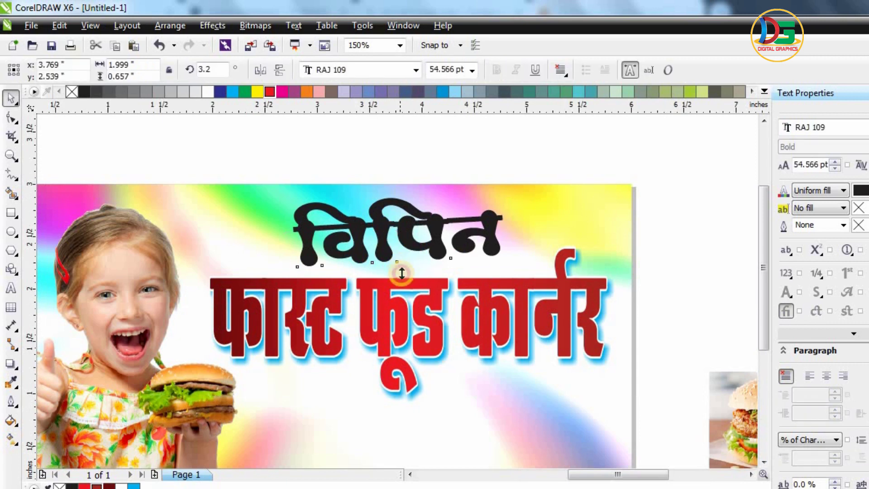
# Give the name विपिन a linear gradient fill running from dark blue through mid blue.
pyautogui.press('g')
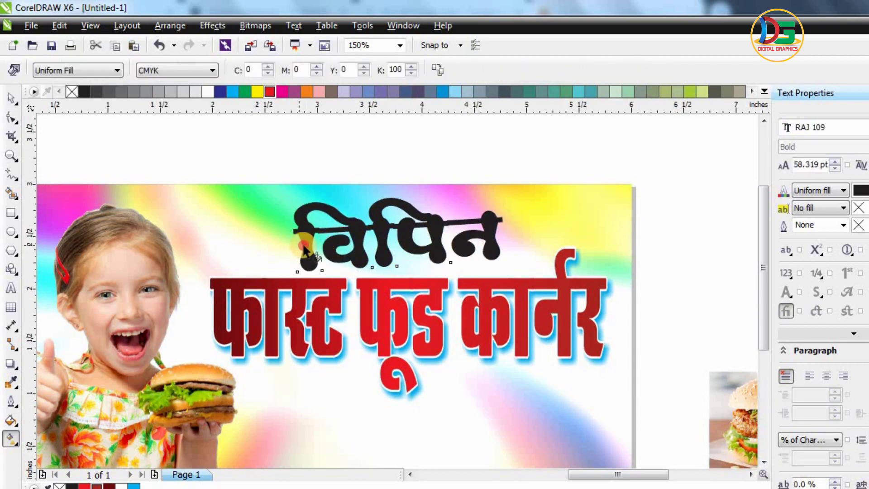
pyautogui.moveTo(491, 229); pyautogui.dragTo(491, 245)
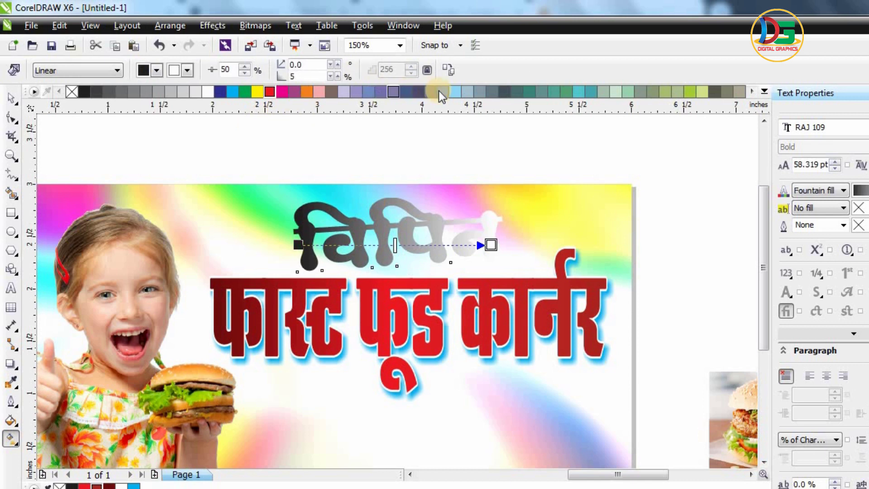
pyautogui.moveTo(404, 205); pyautogui.dragTo(401, 245)
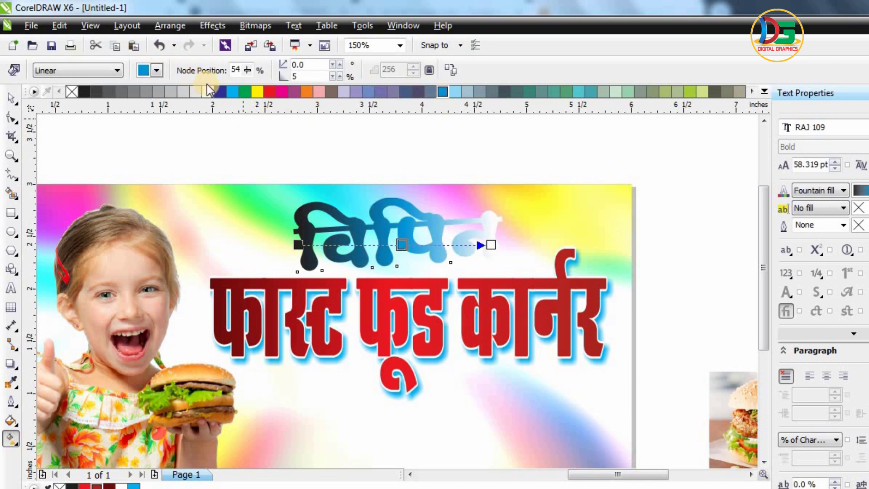
pyautogui.moveTo(223, 93); pyautogui.dragTo(492, 247)
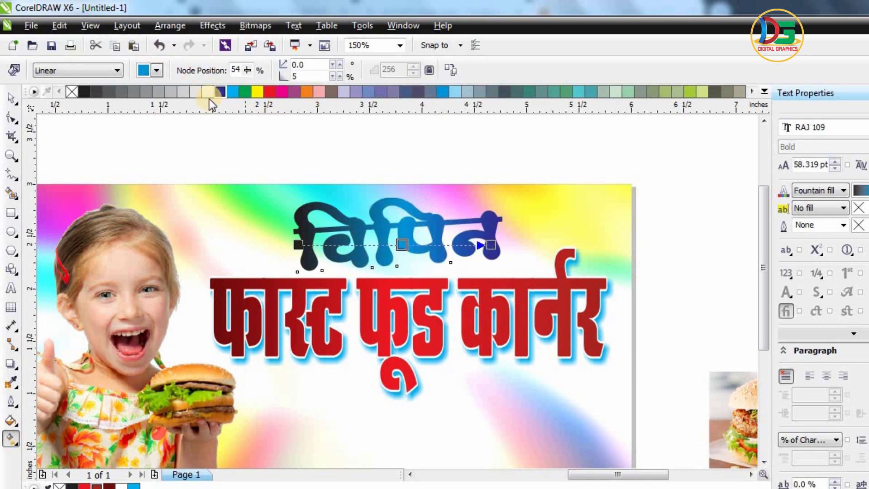
pyautogui.moveTo(280, 249); pyautogui.dragTo(298, 245)
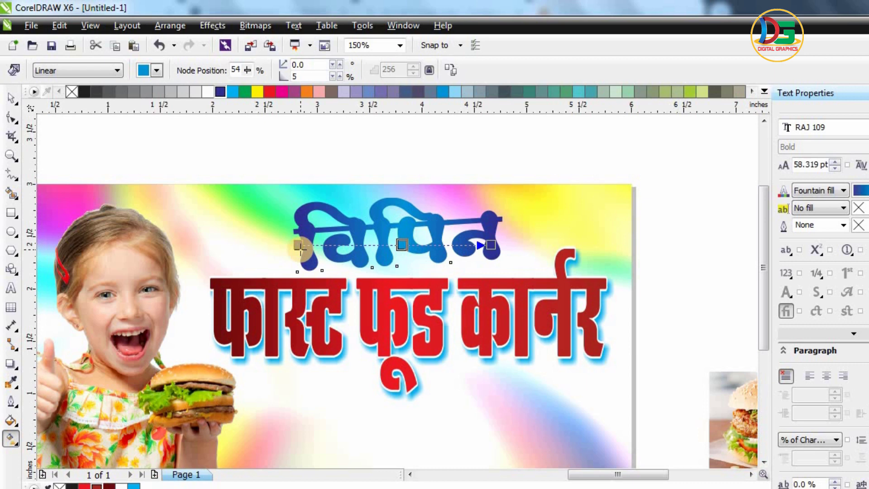
# Outline the name in 4.0 pt white, behind fill, scaled with object, with round corners.
pyautogui.click(13, 97)
pyautogui.press('F12')
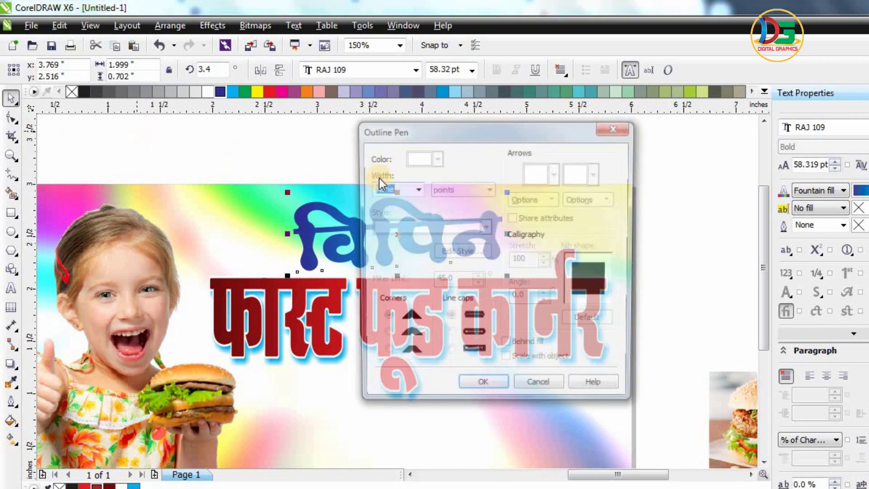
pyautogui.click(415, 188)
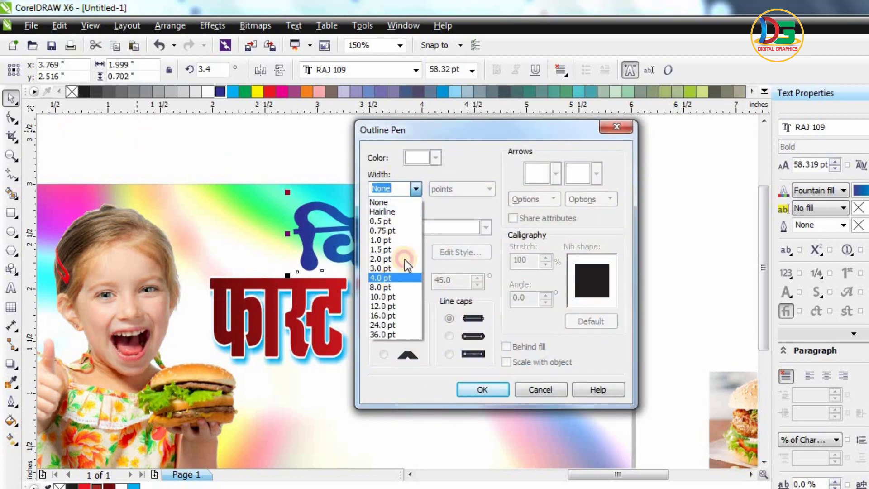
pyautogui.click(394, 278)
pyautogui.click(436, 158)
pyautogui.click(452, 197)
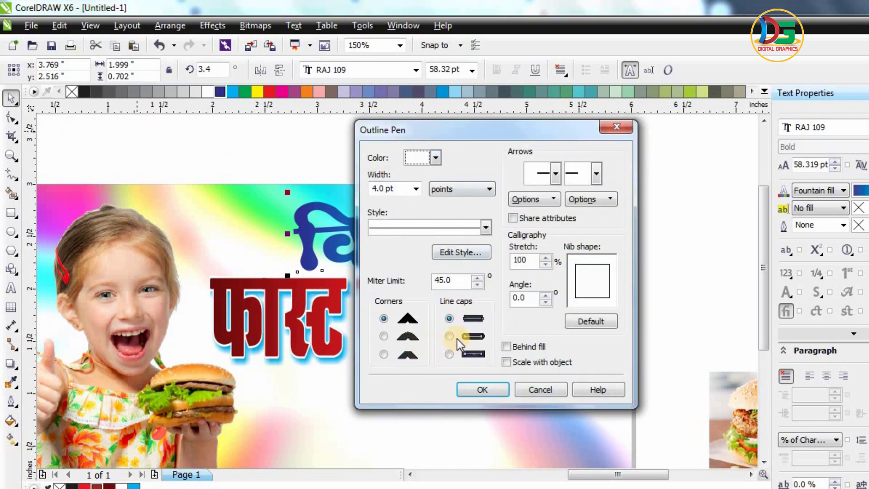
pyautogui.click(506, 362)
pyautogui.click(506, 346)
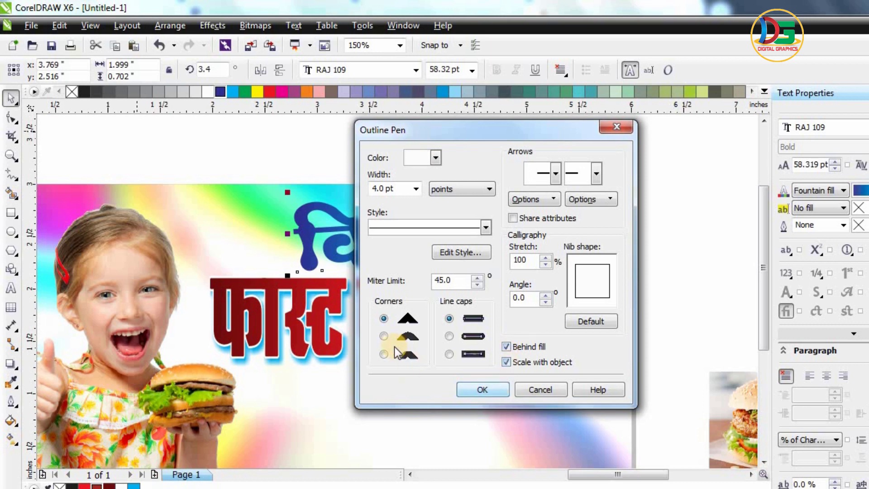
pyautogui.click(384, 336)
pyautogui.click(467, 389)
pyautogui.scroll(2, 471, 237)
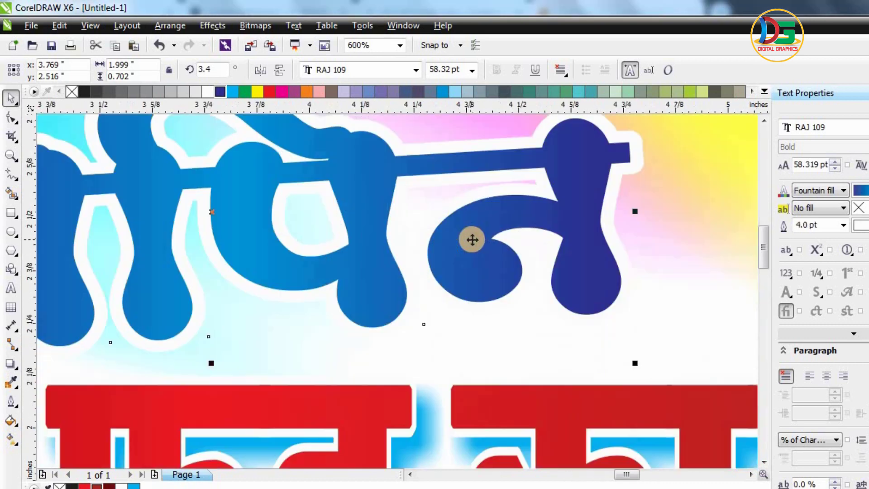
pyautogui.scroll(-1, 378, 300)
# Cast a drop shadow down-right of the name with feathering 8.
pyautogui.click(11, 363)
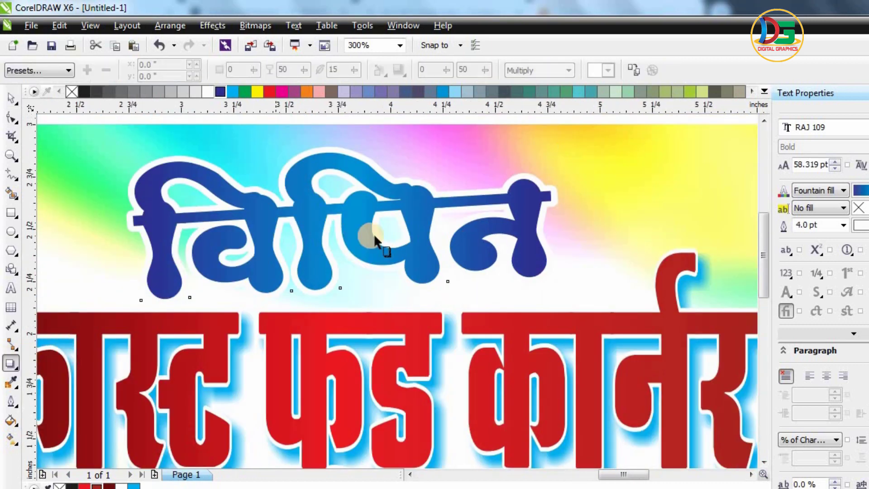
pyautogui.moveTo(373, 233)
pyautogui.mouseDown()
pyautogui.moveTo(511, 316)
pyautogui.moveTo(501, 311)
pyautogui.mouseUp()
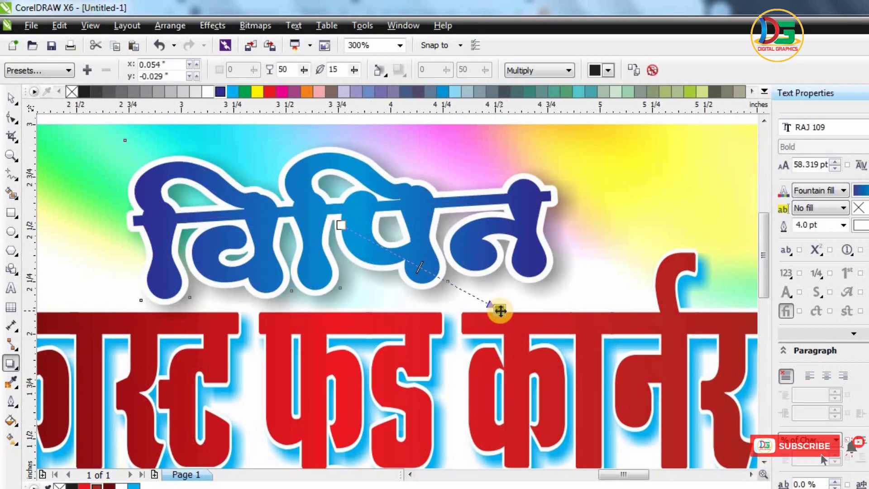
pyautogui.click(277, 70)
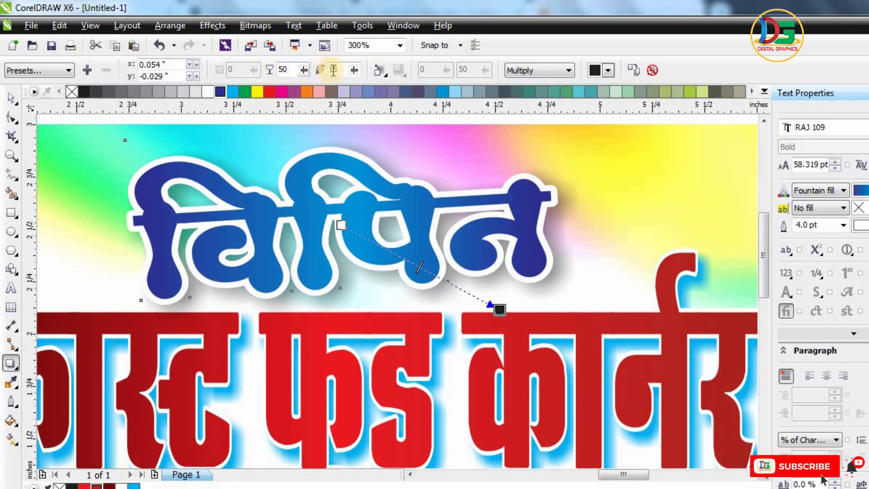
pyautogui.click(354, 73)
pyautogui.click(351, 75)
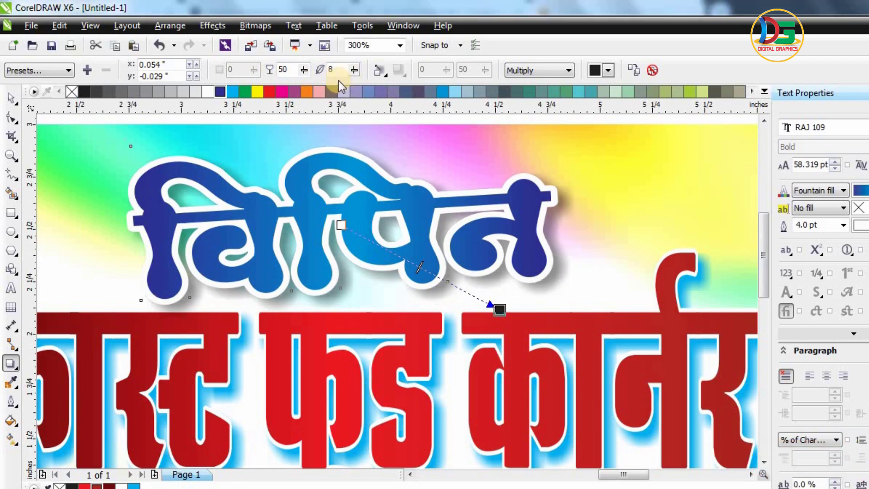
pyautogui.scroll(-2, 377, 125)
pyautogui.scroll(1, 377, 125)
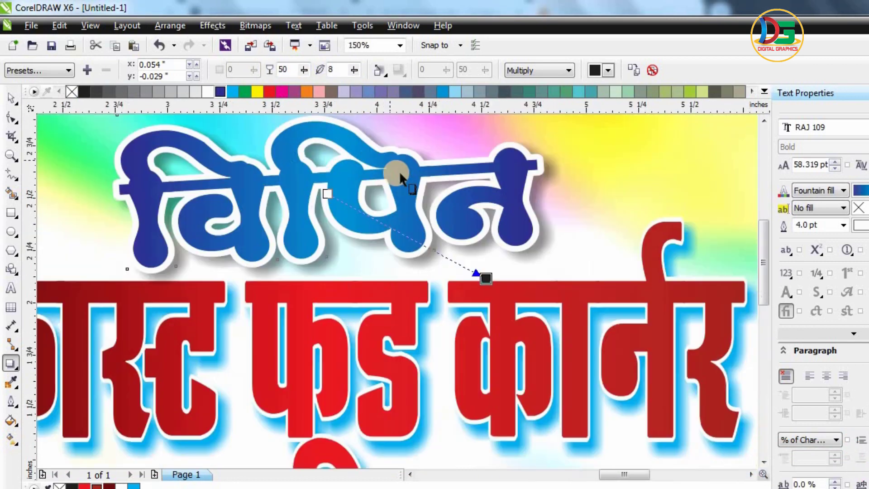
pyautogui.scroll(-2, 409, 200)
pyautogui.click(11, 98)
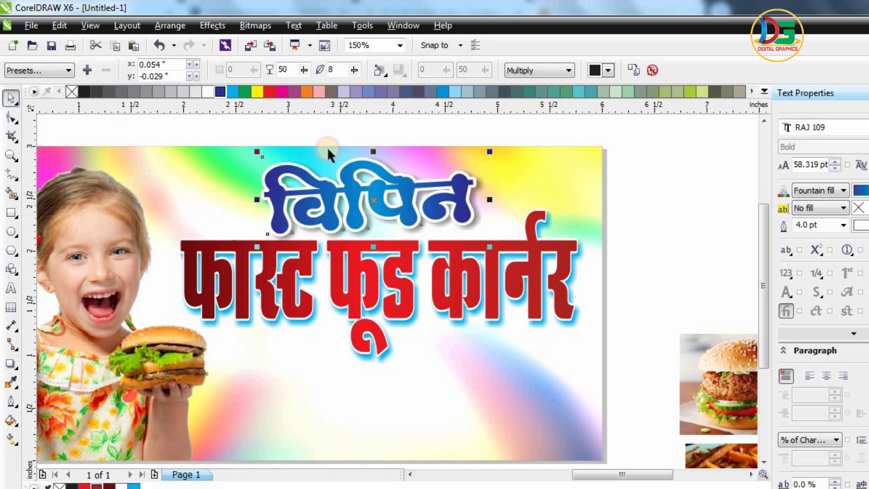
# Move the food-names text line under the banner.
pyautogui.click(518, 172)
pyautogui.scroll(1, 380, 165)
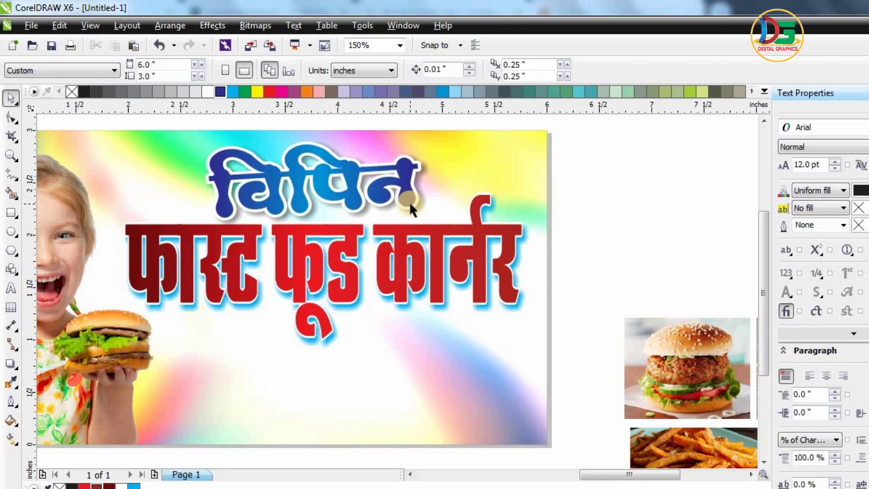
pyautogui.scroll(-1, 412, 203)
pyautogui.scroll(1, 450, 225)
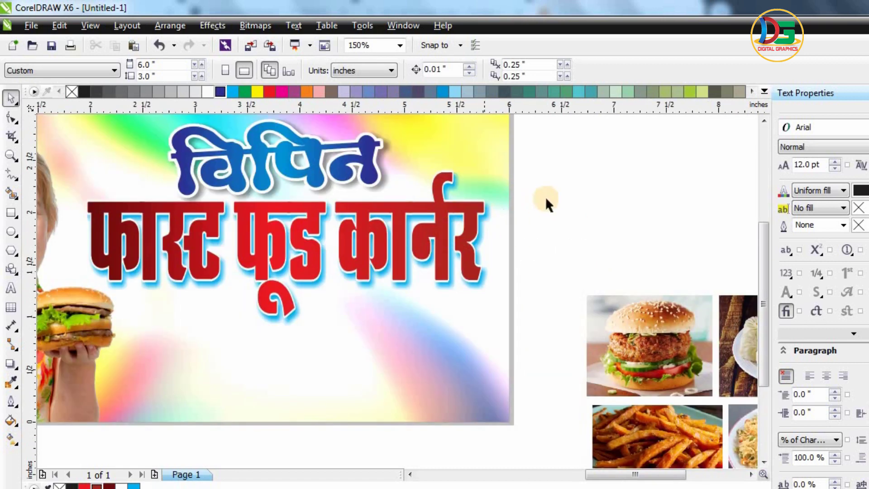
pyautogui.scroll(-1, 530, 220)
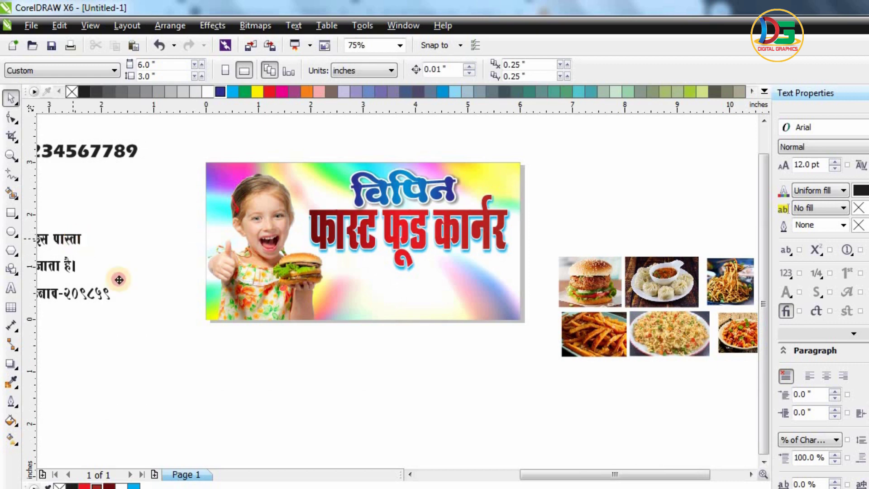
pyautogui.moveTo(398, 359); pyautogui.dragTo(397, 359)
pyautogui.scroll(1, 444, 229)
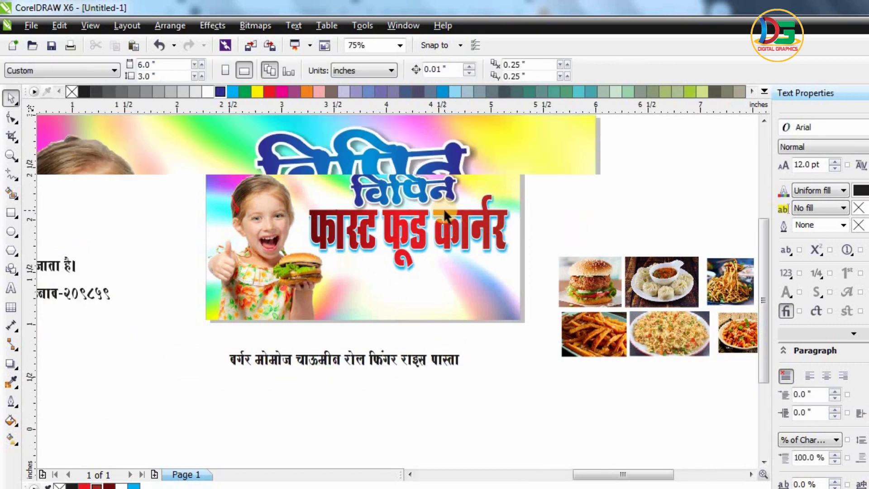
# Shorten the red heading text slightly by dragging its top handle down.
pyautogui.click(444, 229)
pyautogui.scroll(-1, 446, 228)
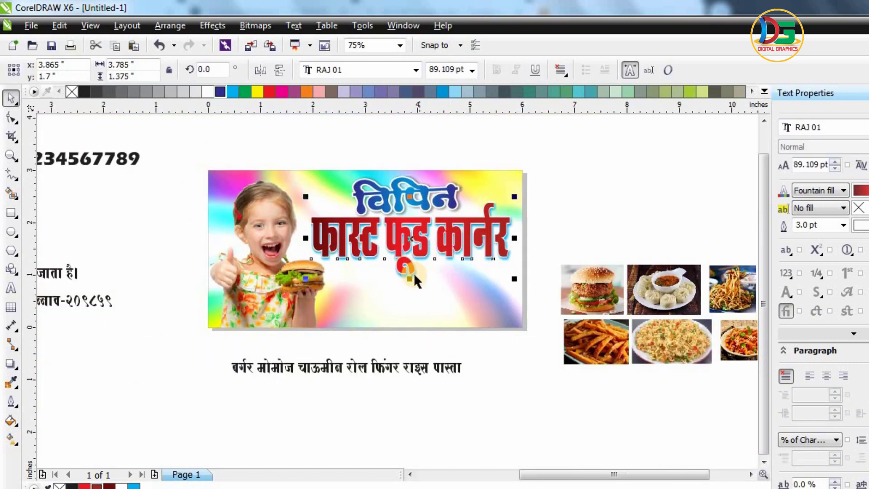
pyautogui.moveTo(411, 277); pyautogui.dragTo(411, 268)
pyautogui.scroll(1, 423, 239)
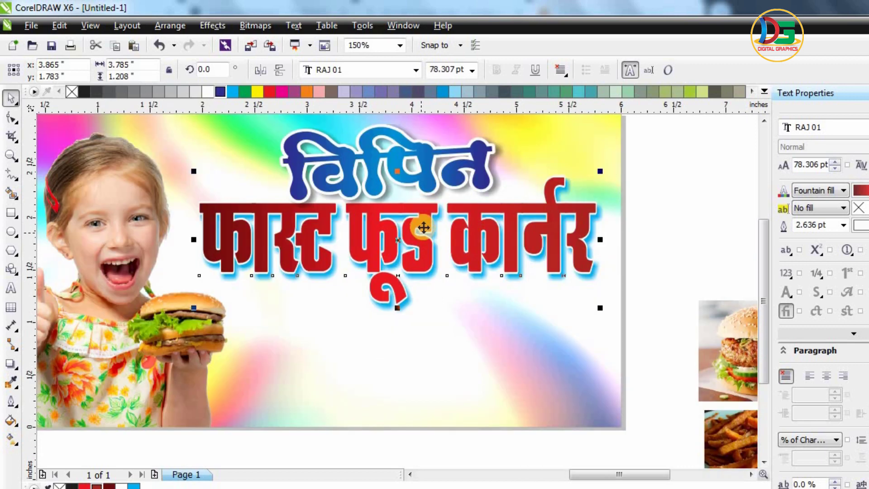
pyautogui.moveTo(423, 239); pyautogui.dragTo(423, 238)
pyautogui.scroll(-1, 424, 239)
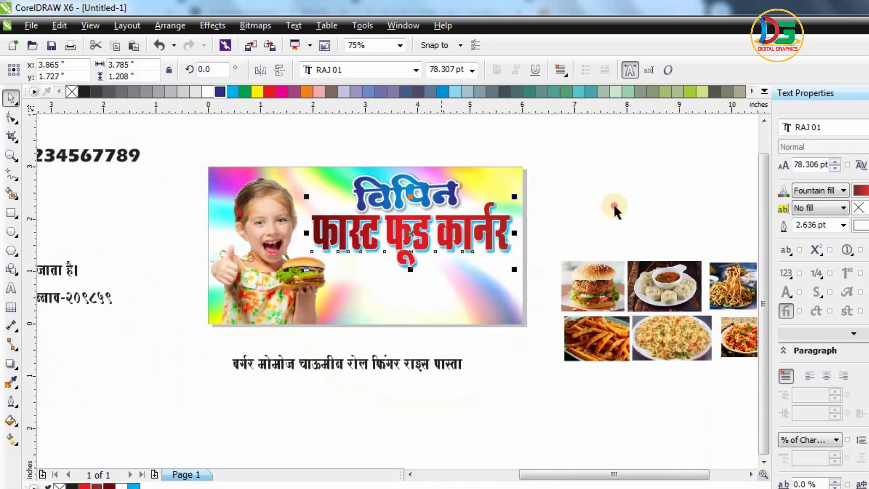
pyautogui.click(613, 209)
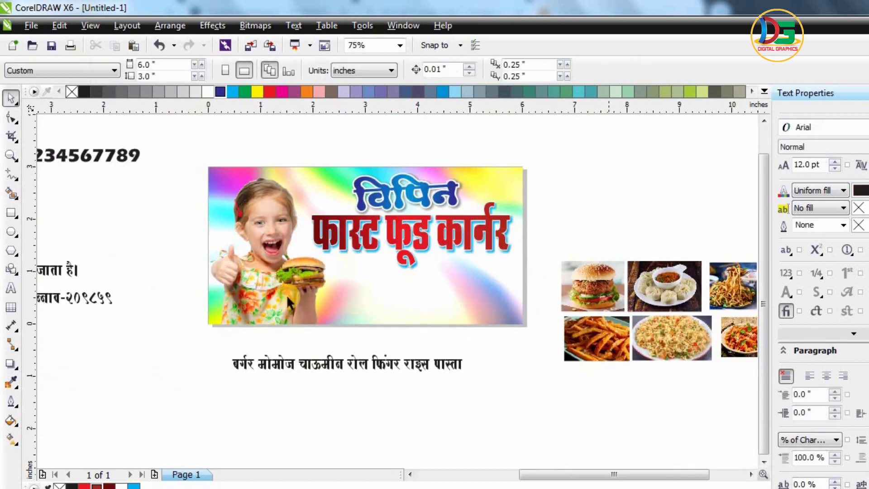
# Draw trial ellipses over the banner and in the empty area, then delete them.
pyautogui.click(11, 212)
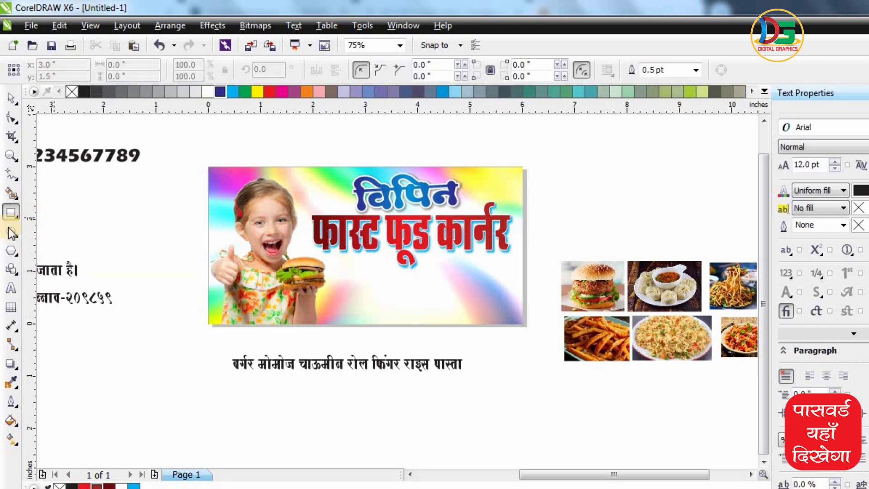
pyautogui.press('F7')
pyautogui.moveTo(149, 186); pyautogui.dragTo(586, 301)
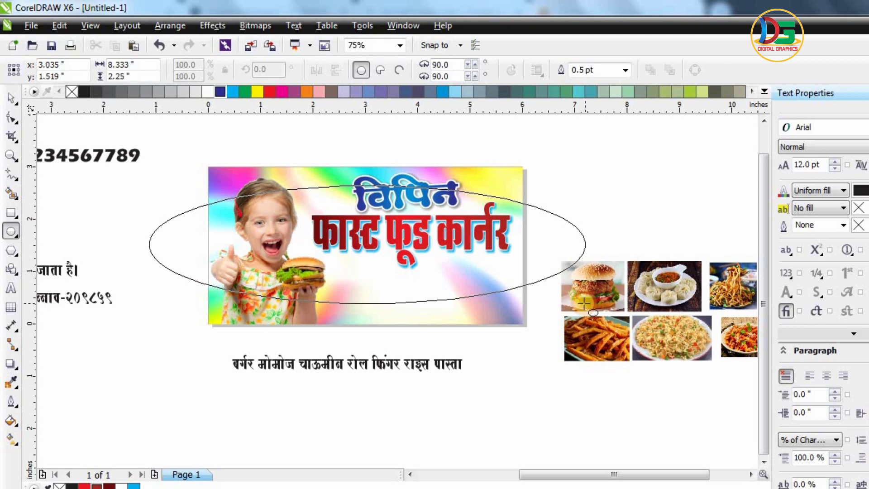
pyautogui.moveTo(585, 301); pyautogui.dragTo(586, 302)
pyautogui.click(10, 97)
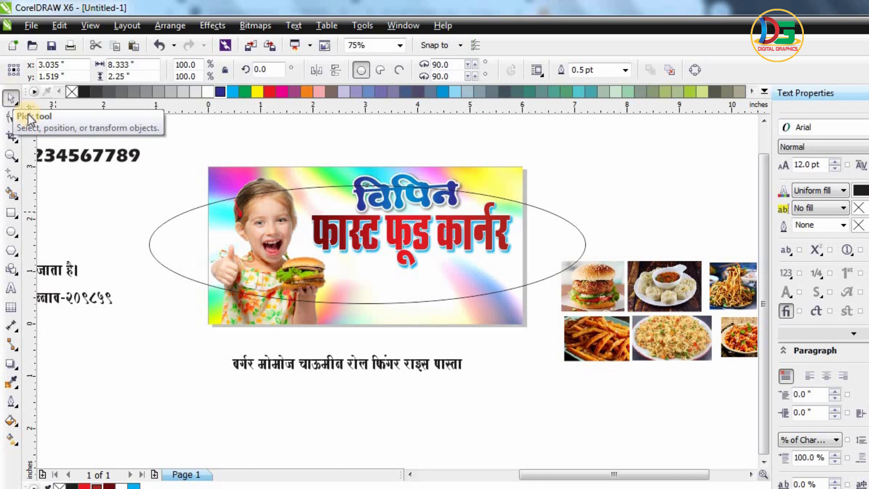
pyautogui.press('Delete')
pyautogui.scroll(-1, 353, 248)
pyautogui.scroll(-1, 354, 248)
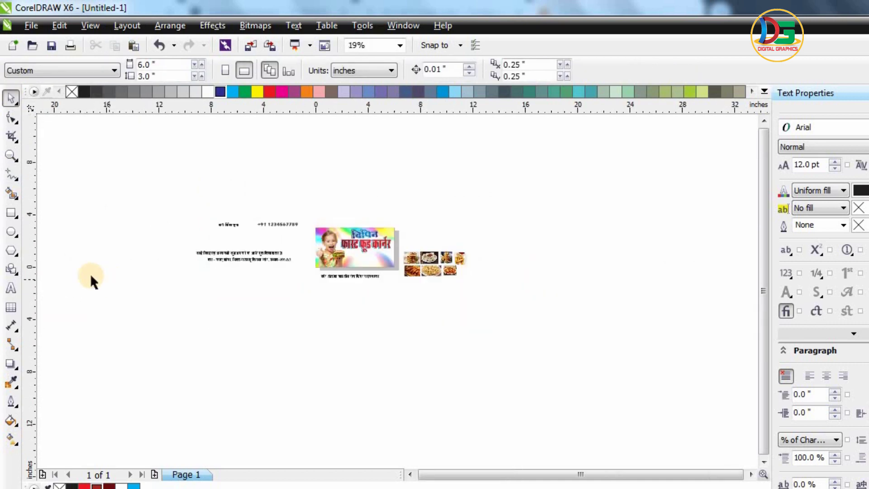
pyautogui.click(11, 231)
pyautogui.moveTo(56, 278); pyautogui.dragTo(441, 418)
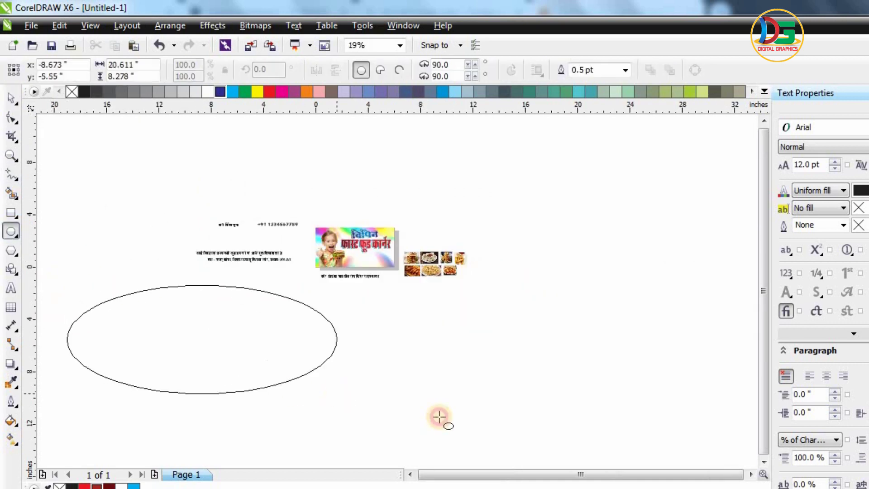
pyautogui.press('Delete')
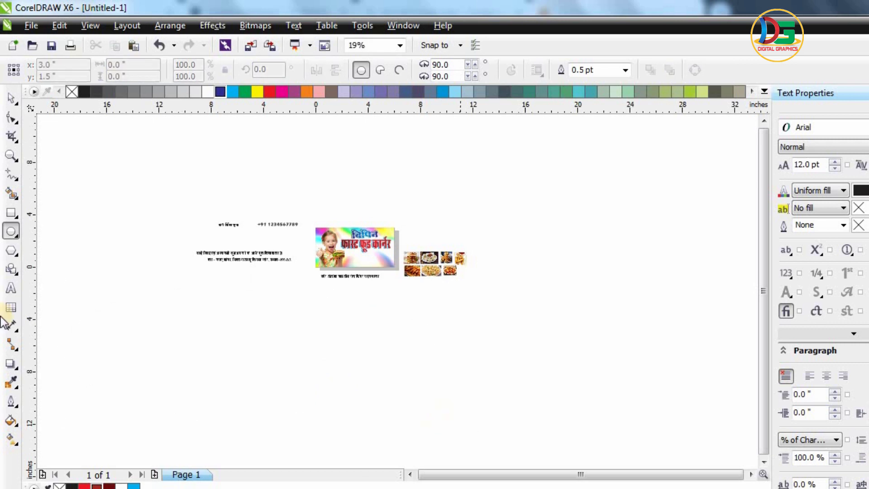
# Draw a large rectangle below the card design.
pyautogui.click(10, 213)
pyautogui.moveTo(163, 322); pyautogui.dragTo(357, 423)
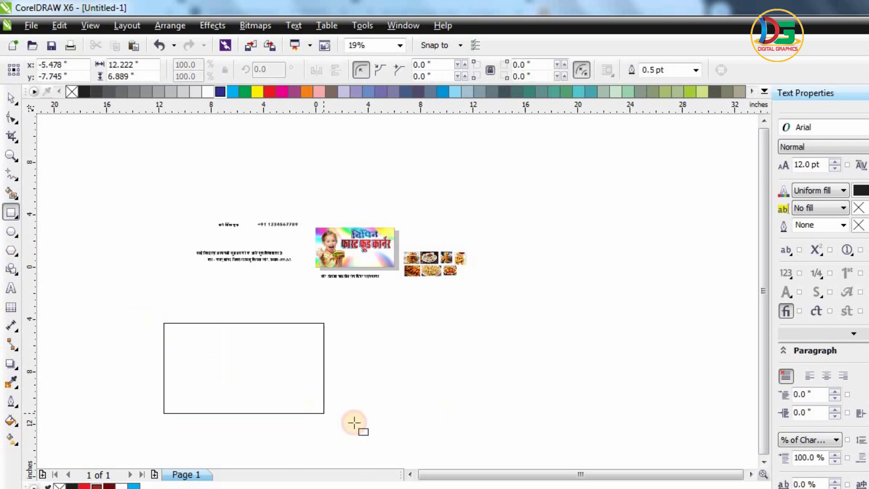
pyautogui.click(15, 113)
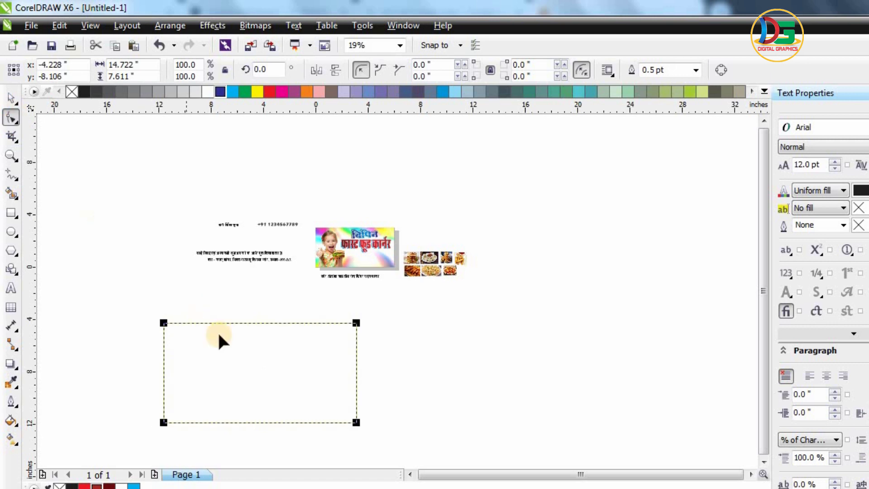
pyautogui.scroll(1, 217, 332)
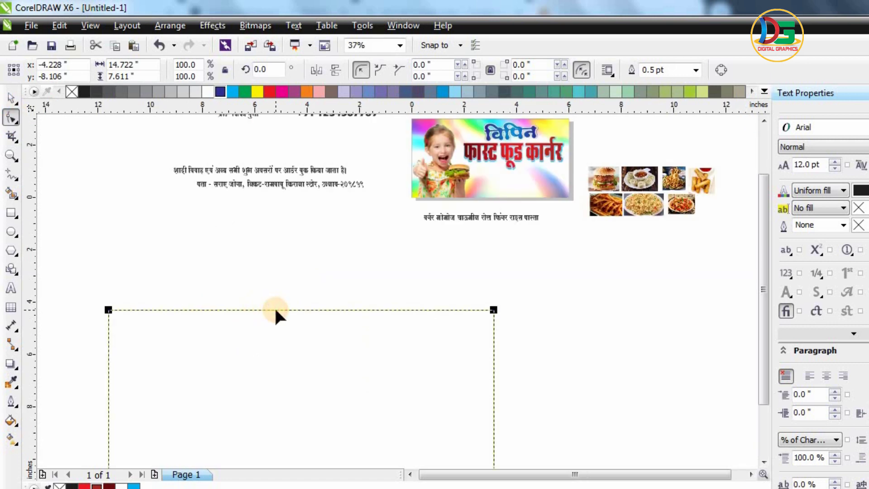
# Move the rectangle up-right and convert it to curves for editing its top edge.
pyautogui.click(11, 97)
pyautogui.moveTo(301, 407); pyautogui.dragTo(330, 366)
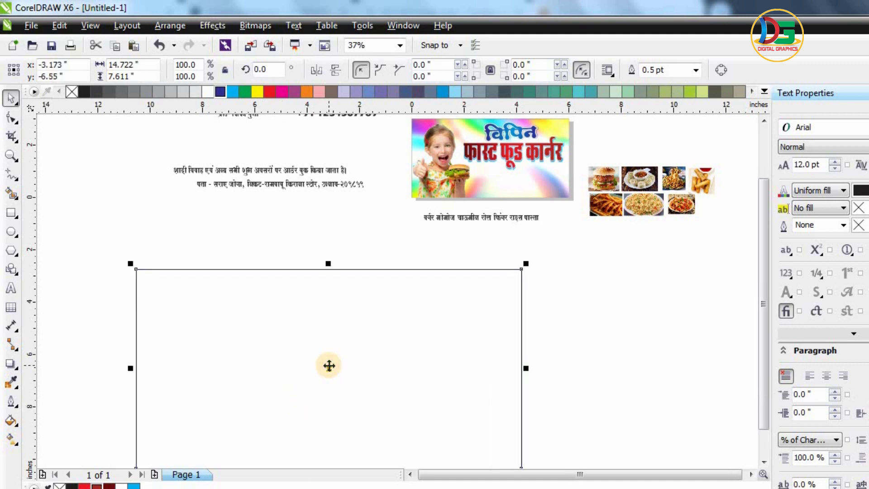
pyautogui.scroll(-1, 433, 352)
pyautogui.scroll(1, 422, 387)
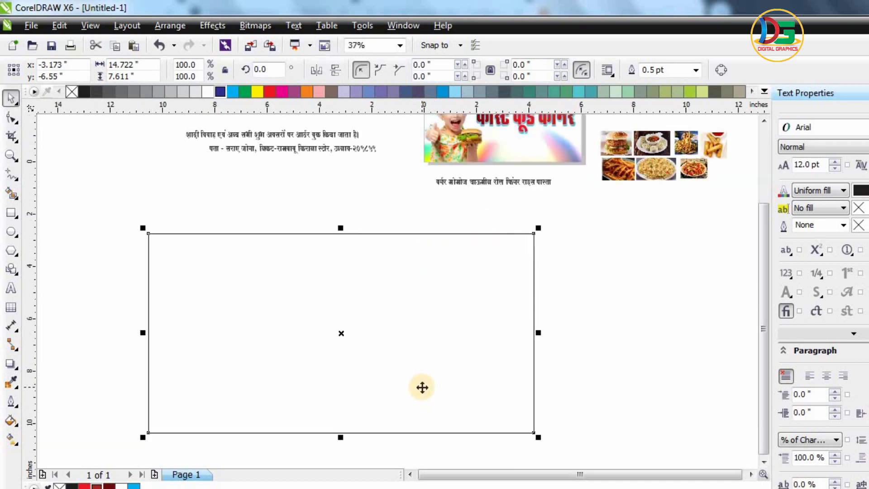
pyautogui.click(721, 70)
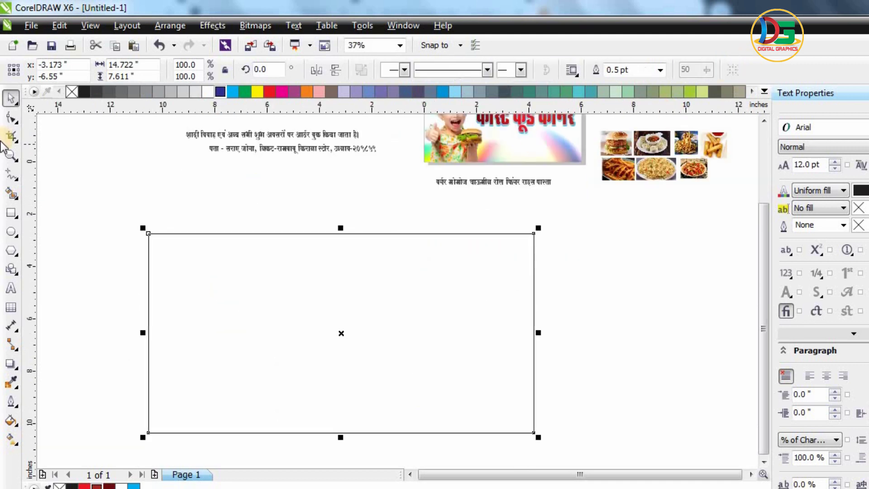
pyautogui.click(11, 117)
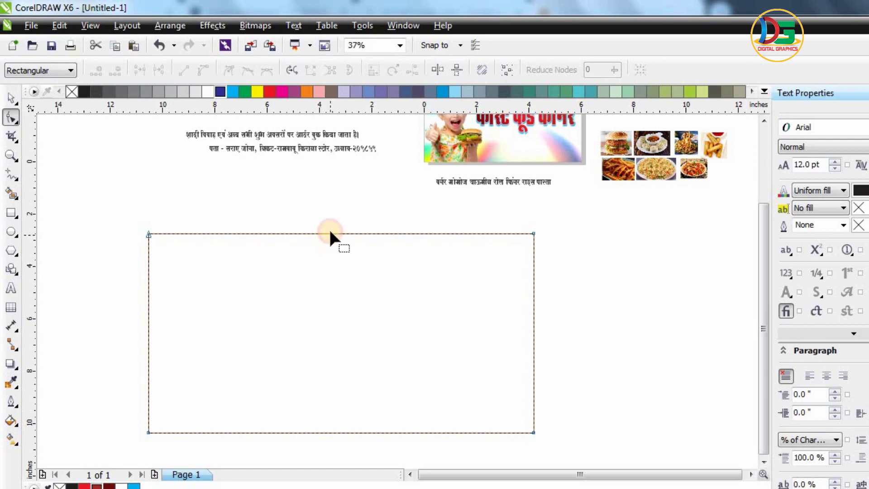
pyautogui.rightClick(330, 234)
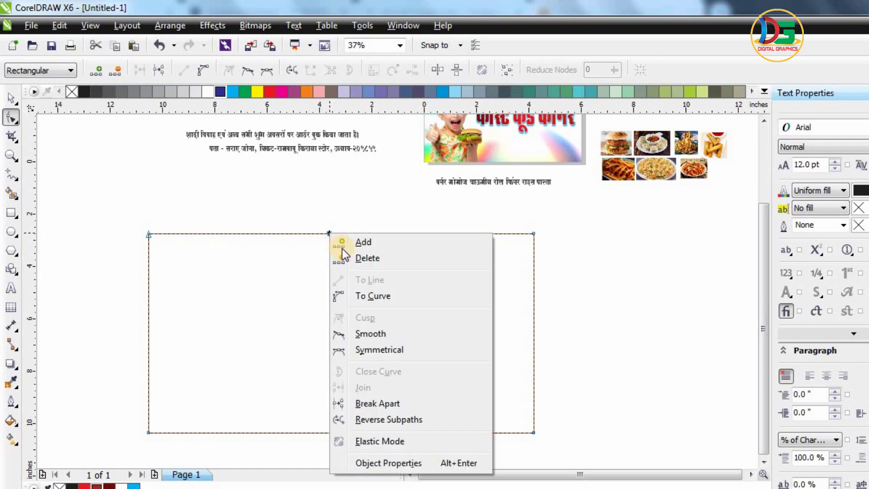
# Turn the rectangle's top edge into a curve and bend it into a wave.
pyautogui.click(344, 294)
pyautogui.moveTo(272, 234); pyautogui.dragTo(262, 342)
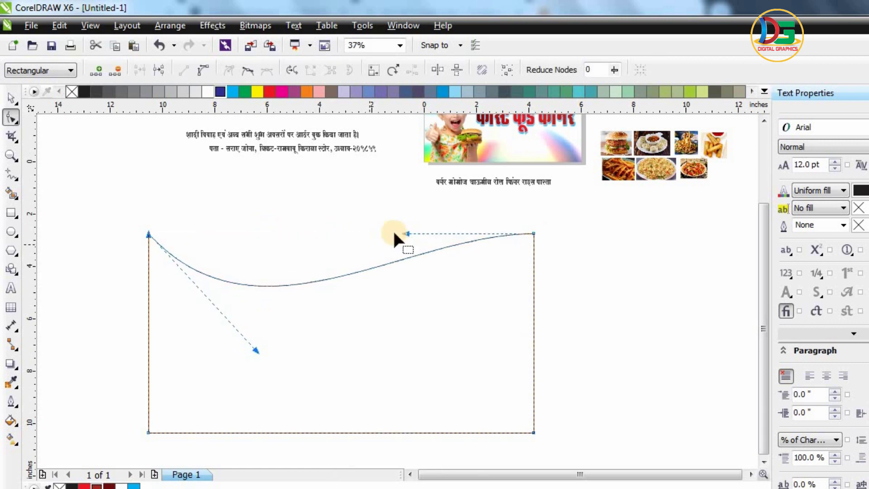
pyautogui.moveTo(407, 235); pyautogui.dragTo(407, 203)
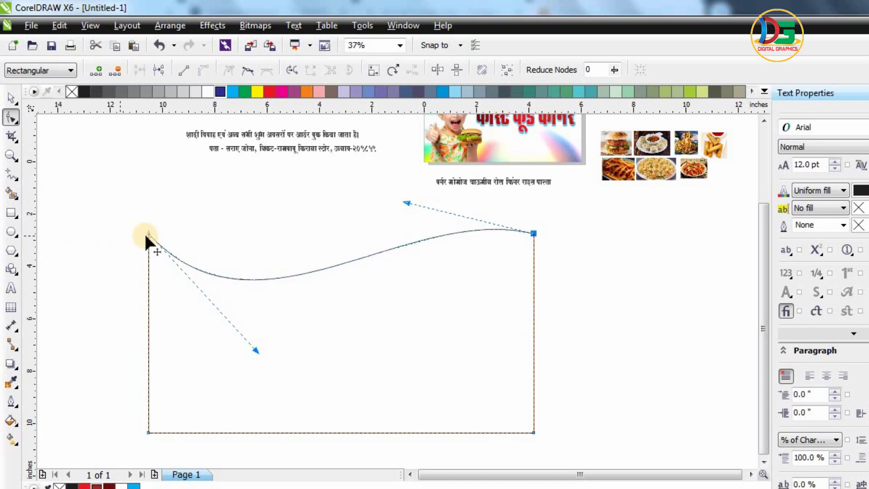
pyautogui.moveTo(256, 350); pyautogui.dragTo(270, 316)
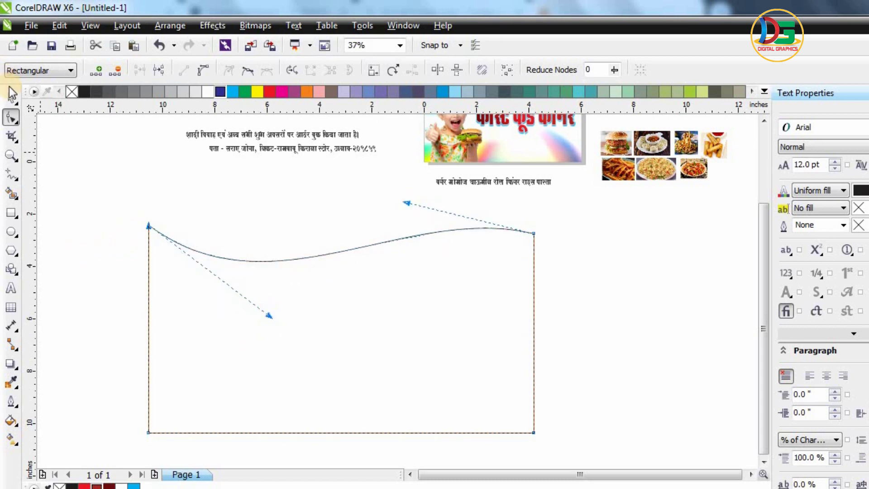
pyautogui.press('space')
# Shrink the wavy shape to about 7.36" wide and move it over the photo's bottom.
pyautogui.scroll(-2, 302, 279)
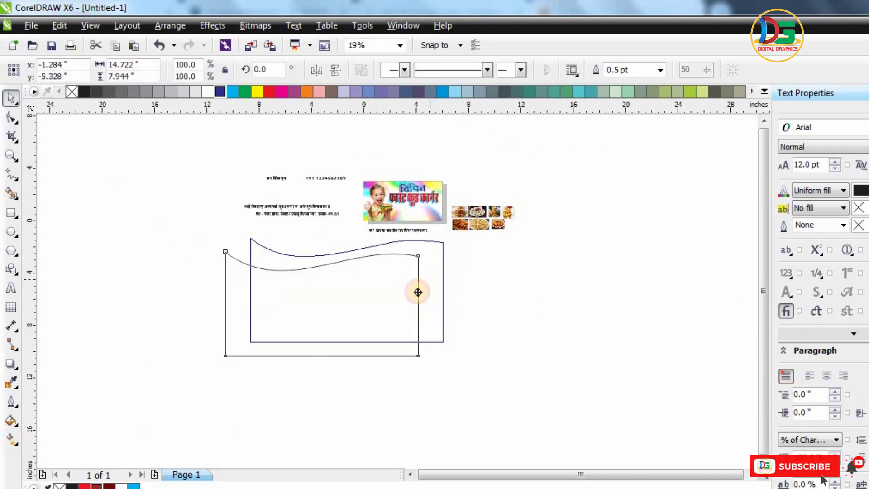
pyautogui.moveTo(553, 171); pyautogui.dragTo(448, 254)
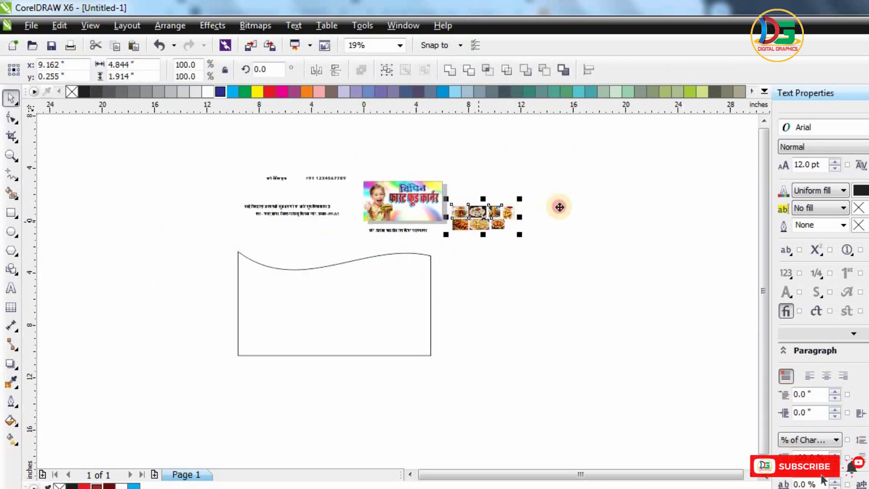
pyautogui.click(424, 287)
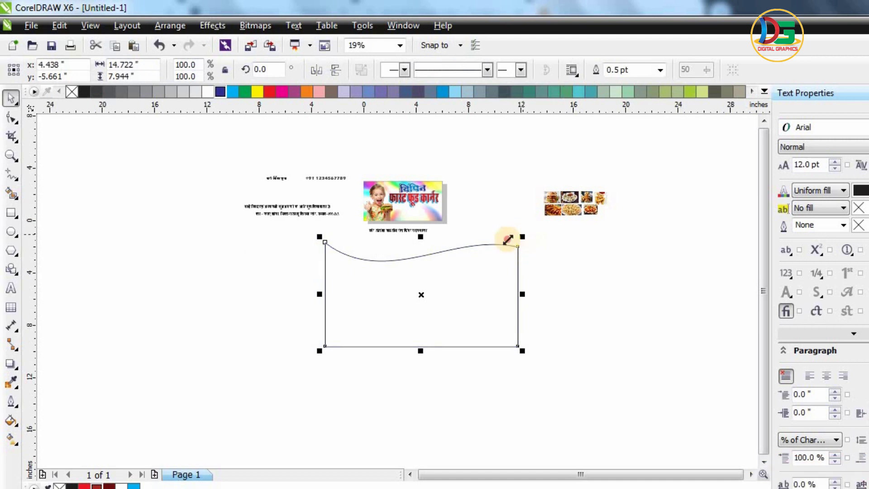
pyautogui.moveTo(522, 237)
pyautogui.mouseDown()
pyautogui.moveTo(417, 272)
pyautogui.moveTo(445, 238)
pyautogui.mouseUp()
pyautogui.scroll(2, 445, 237)
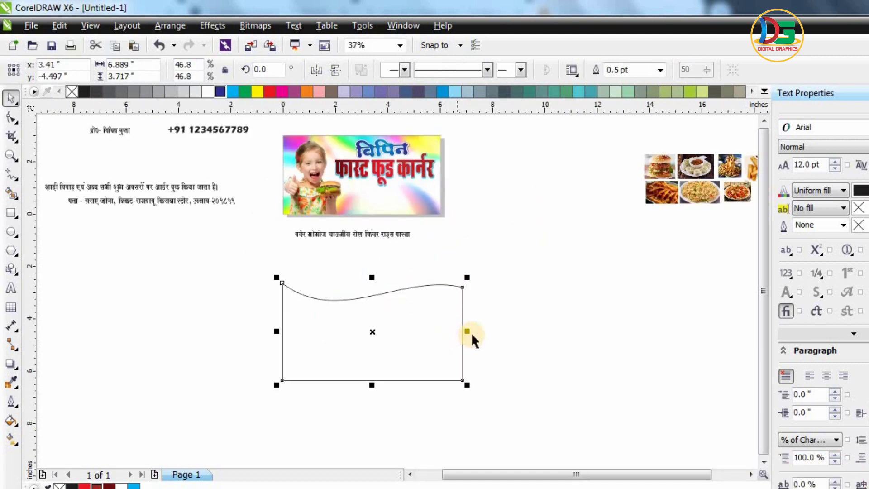
pyautogui.moveTo(467, 334)
pyautogui.mouseDown()
pyautogui.moveTo(553, 334)
pyautogui.moveTo(491, 243)
pyautogui.mouseUp()
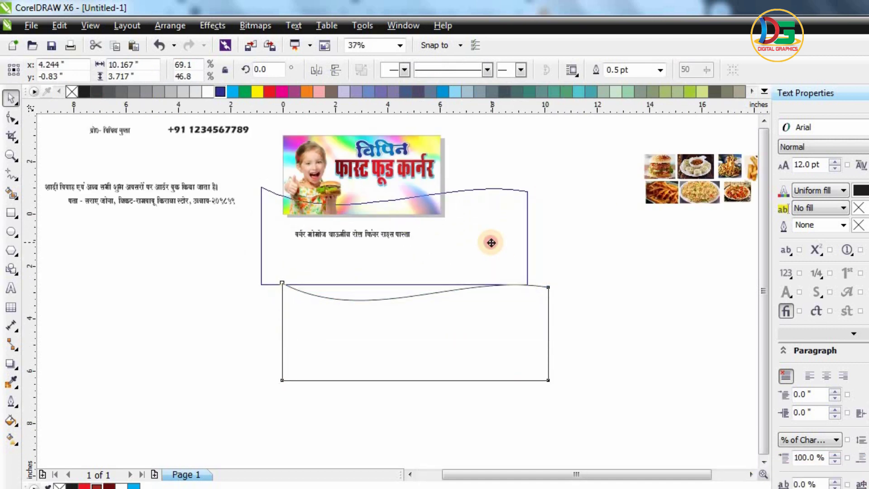
pyautogui.scroll(2, 404, 175)
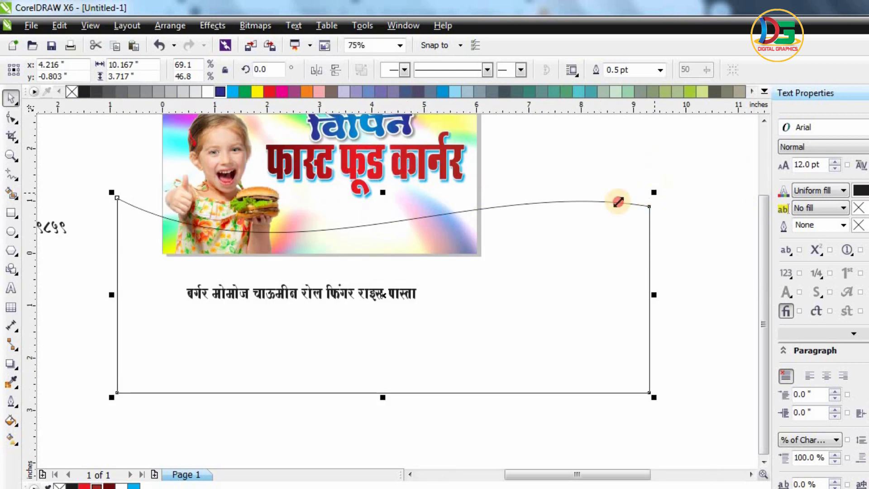
pyautogui.moveTo(619, 201); pyautogui.dragTo(508, 229)
pyautogui.moveTo(462, 275); pyautogui.dragTo(447, 281)
pyautogui.click(548, 291)
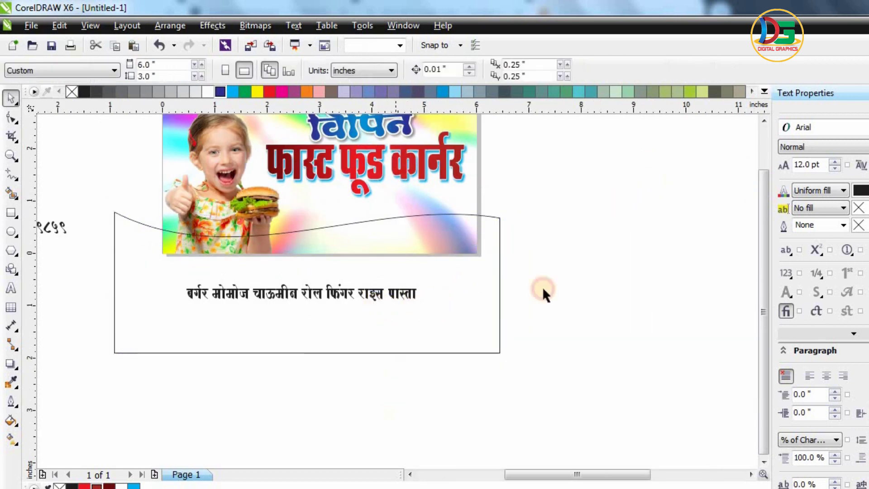
# Move the Hindi menu-items text line lower and reselect the wavy shape.
pyautogui.click(281, 294)
pyautogui.moveTo(294, 294); pyautogui.dragTo(301, 413)
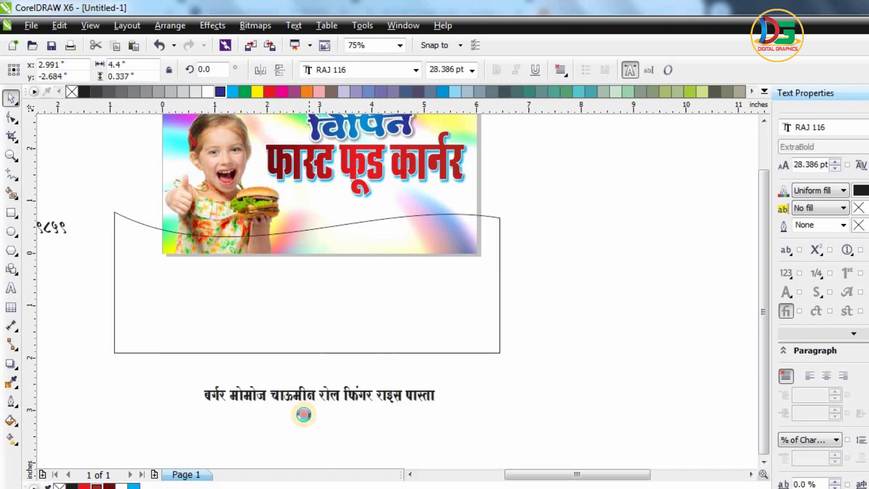
pyautogui.click(560, 278)
pyautogui.scroll(5, 460, 197)
pyautogui.scroll(-4, 560, 196)
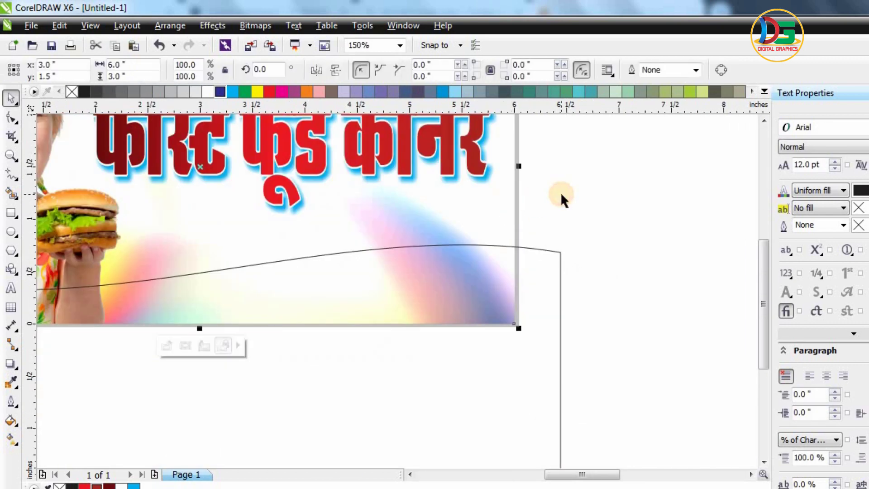
pyautogui.scroll(-1, 560, 254)
pyautogui.click(561, 254)
pyautogui.click(621, 187)
pyautogui.click(452, 328)
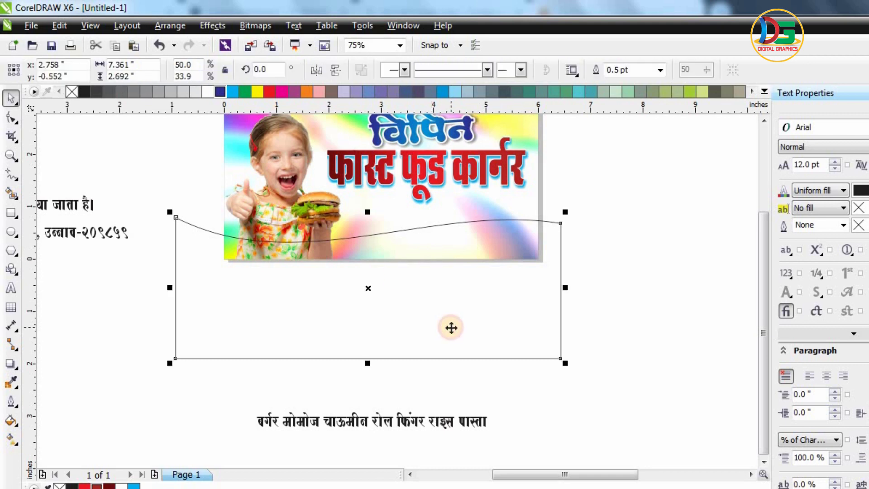
# Fill the wavy shape with a linear dark blue–cyan–dark blue gradient.
pyautogui.click(231, 94)
pyautogui.scroll(-2, 501, 345)
pyautogui.scroll(2, 501, 369)
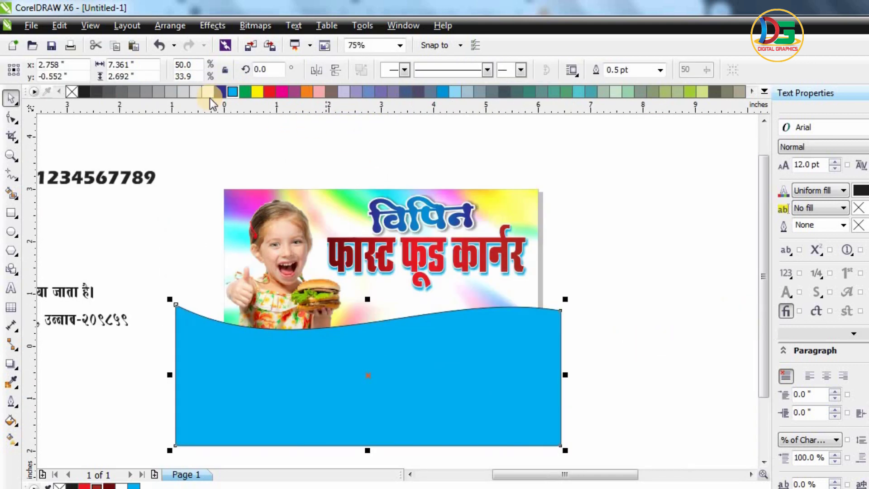
pyautogui.press('g')
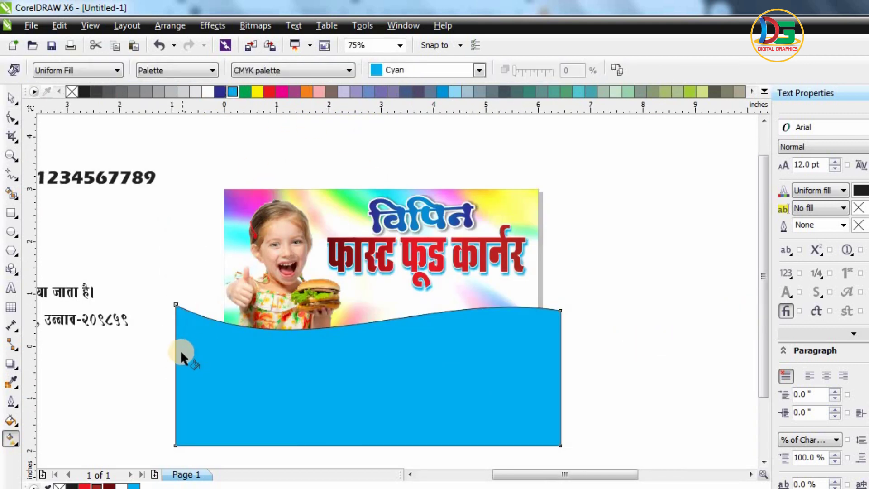
pyautogui.moveTo(471, 367); pyautogui.dragTo(556, 352)
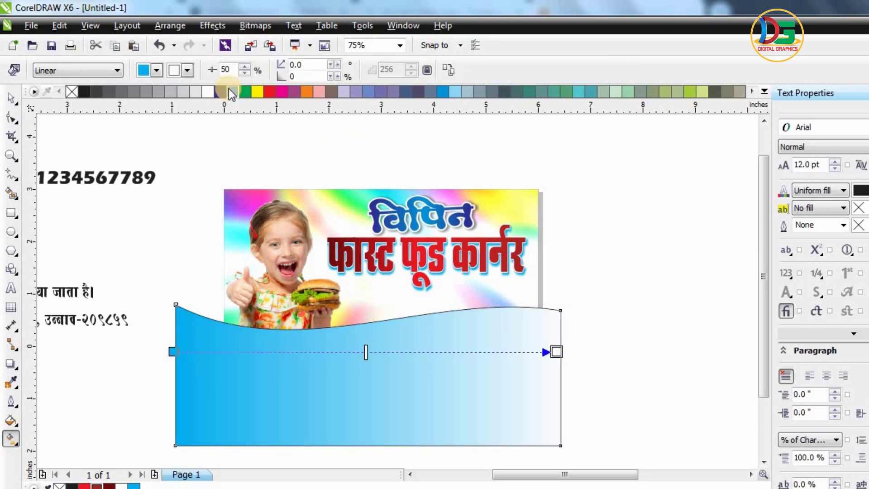
pyautogui.moveTo(377, 353); pyautogui.dragTo(374, 352)
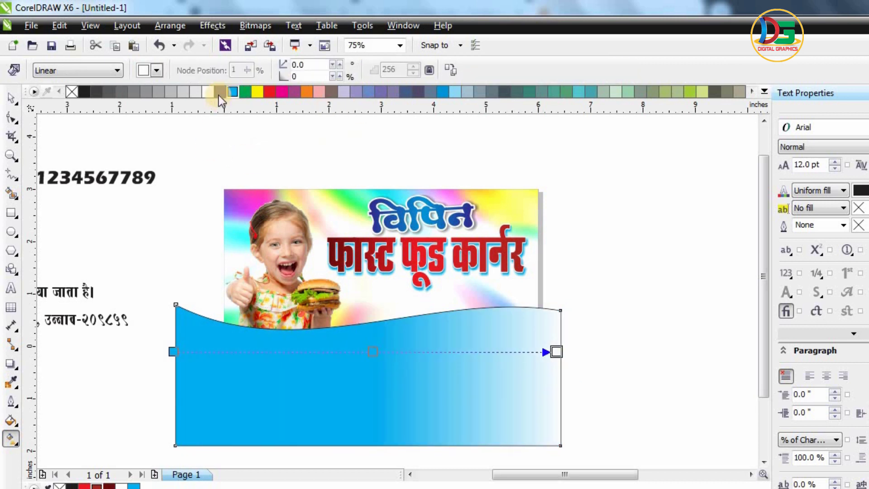
pyautogui.moveTo(174, 355); pyautogui.dragTo(173, 353)
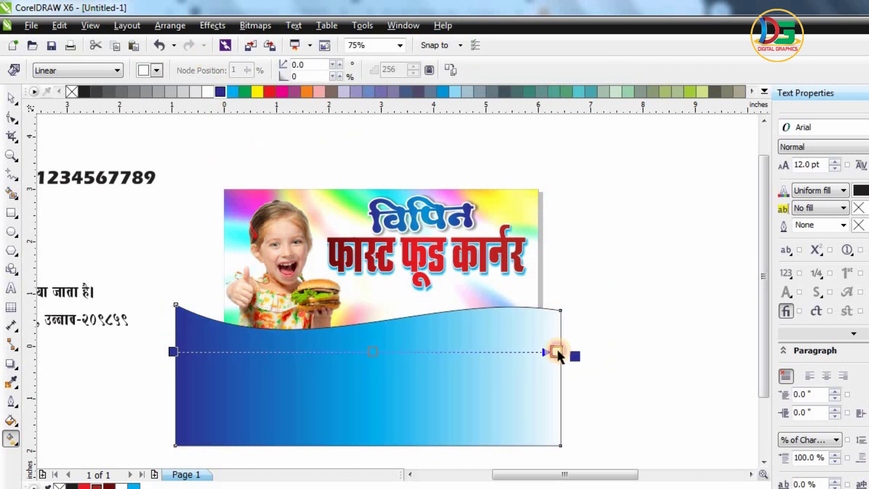
pyautogui.moveTo(558, 355); pyautogui.dragTo(556, 353)
# Tilt the wave about 1.3° counter-clockwise and give it an orange outline.
pyautogui.press('space')
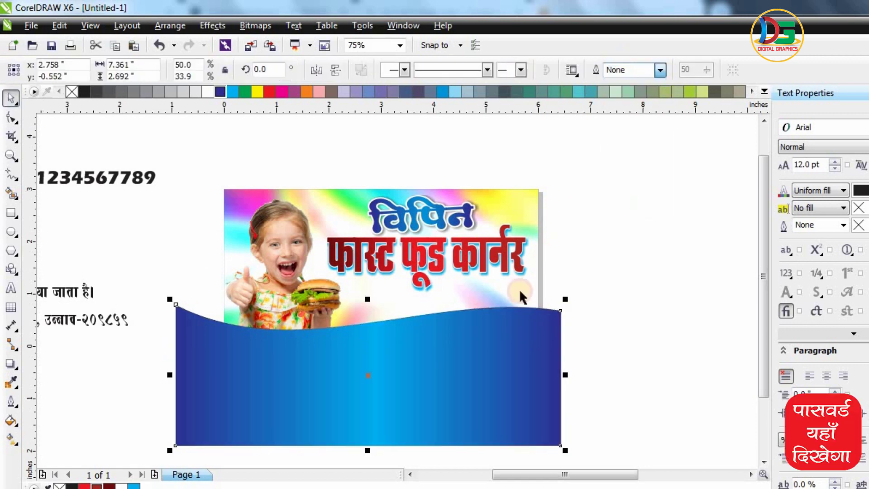
pyautogui.scroll(1, 521, 296)
pyautogui.scroll(-1, 511, 332)
pyautogui.click(587, 333)
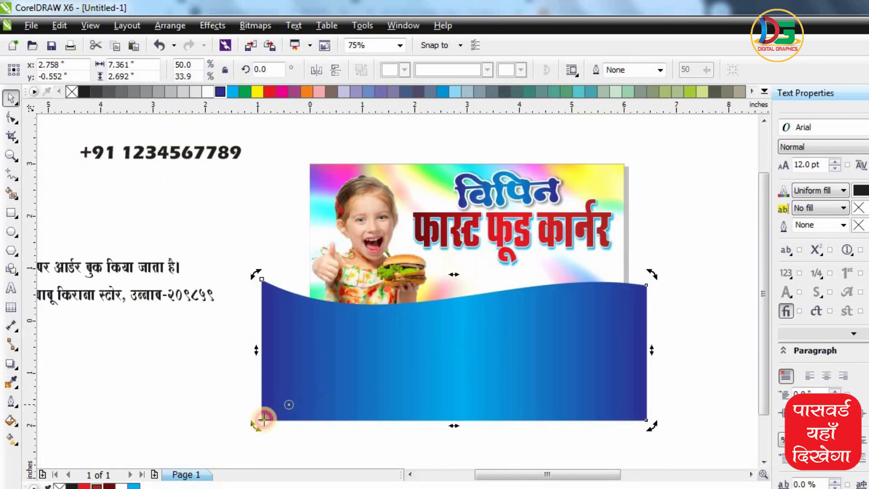
pyautogui.moveTo(652, 274); pyautogui.dragTo(653, 263)
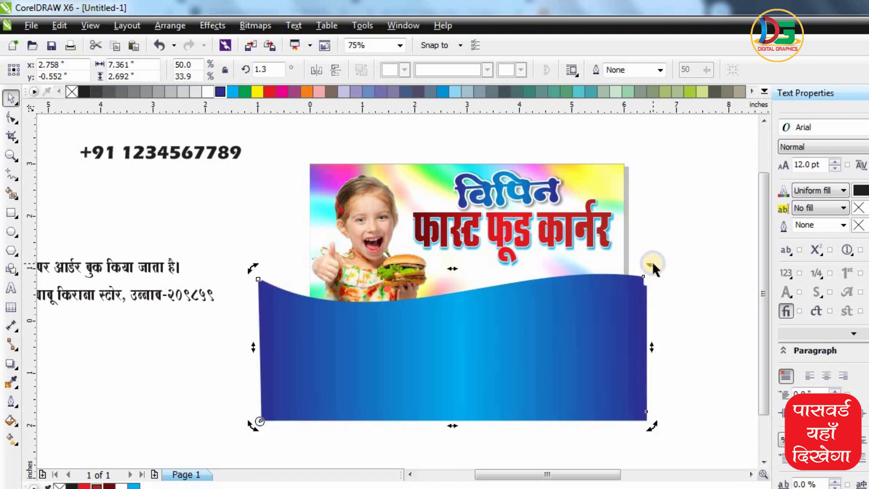
pyautogui.rightClick(312, 92)
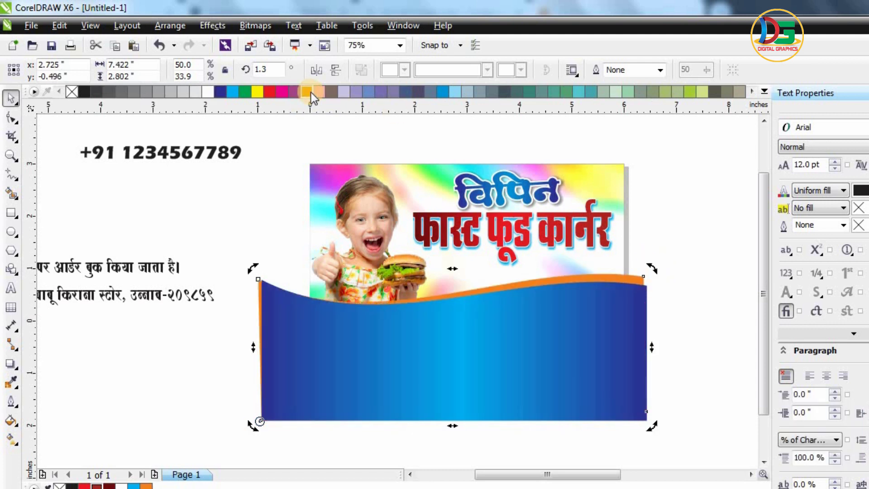
pyautogui.moveTo(679, 248); pyautogui.dragTo(643, 446)
pyautogui.click(611, 341)
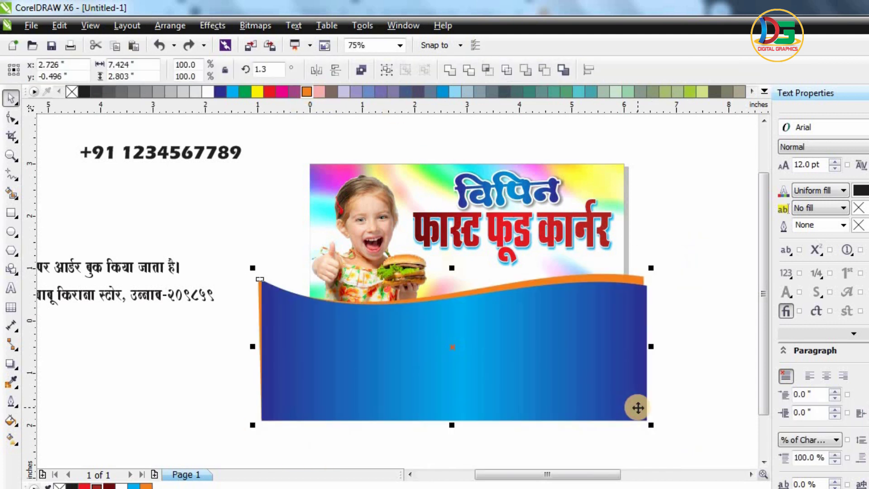
# Shrink the wave, move it under the card photo and stretch it wider.
pyautogui.moveTo(651, 268); pyautogui.dragTo(542, 311)
pyautogui.moveTo(471, 349); pyautogui.dragTo(434, 327)
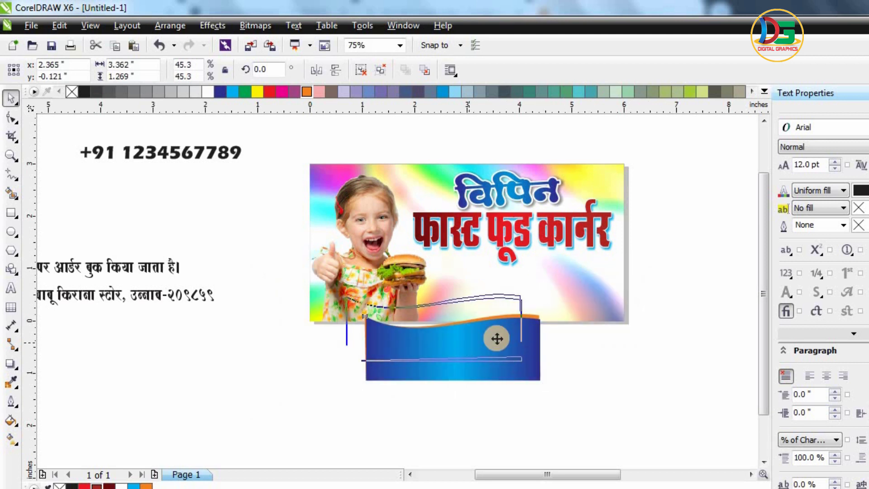
pyautogui.moveTo(562, 326); pyautogui.dragTo(625, 314)
pyautogui.rightClick(624, 314)
pyautogui.click(656, 8)
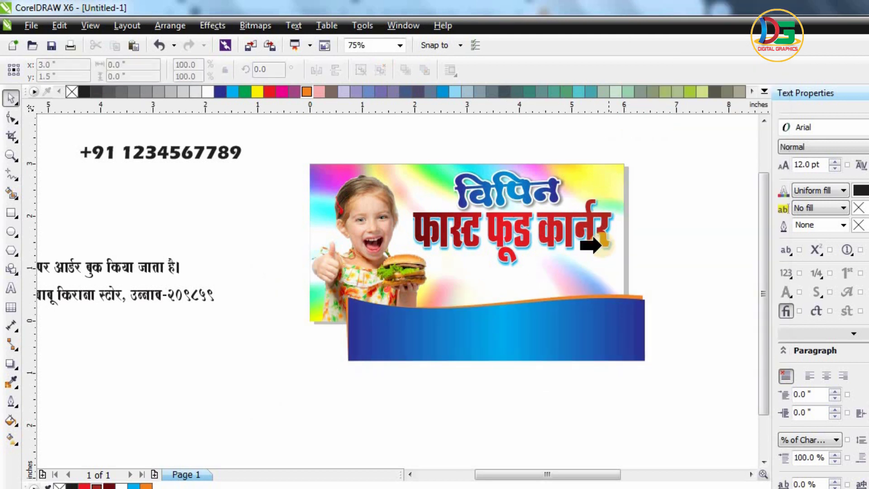
pyautogui.click(593, 245)
pyautogui.hotkey('ctrl', 'z')
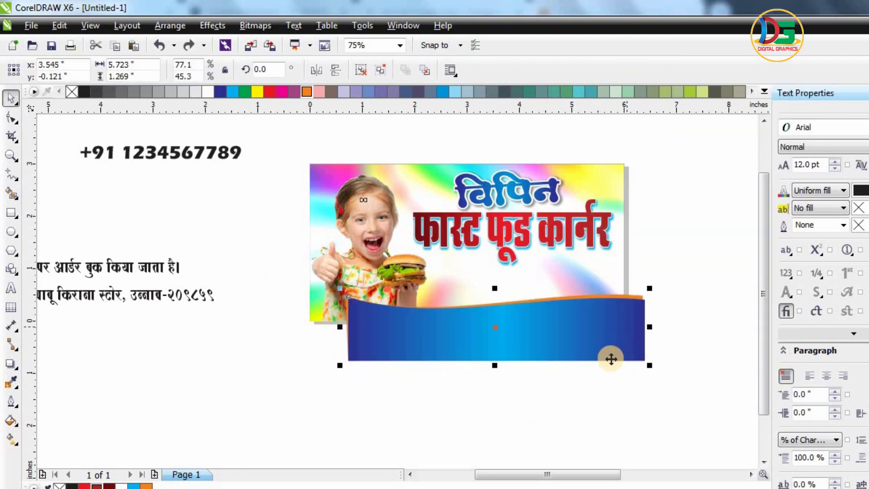
# PowerClip the wave into the card photo, send it behind the girl, and widen it leftward.
pyautogui.rightClick(609, 357)
pyautogui.click(643, 7)
pyautogui.click(314, 177)
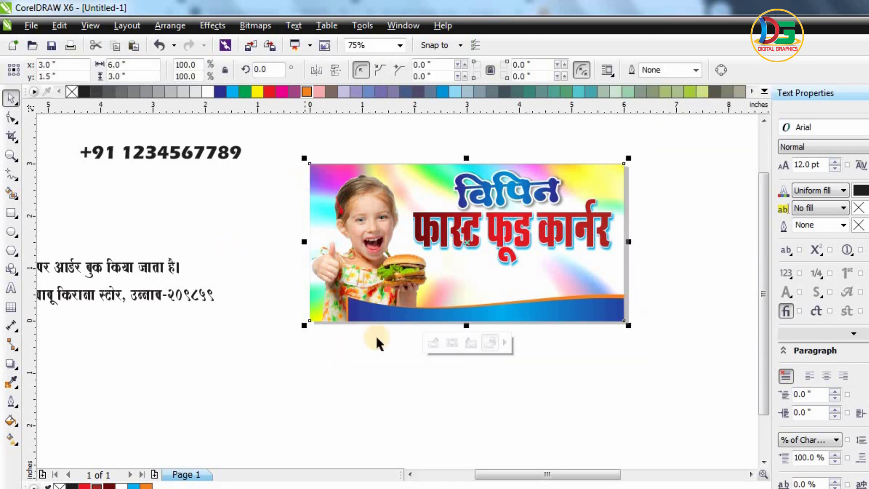
pyautogui.click(433, 342)
pyautogui.hotkey('shift', 'pagedown')
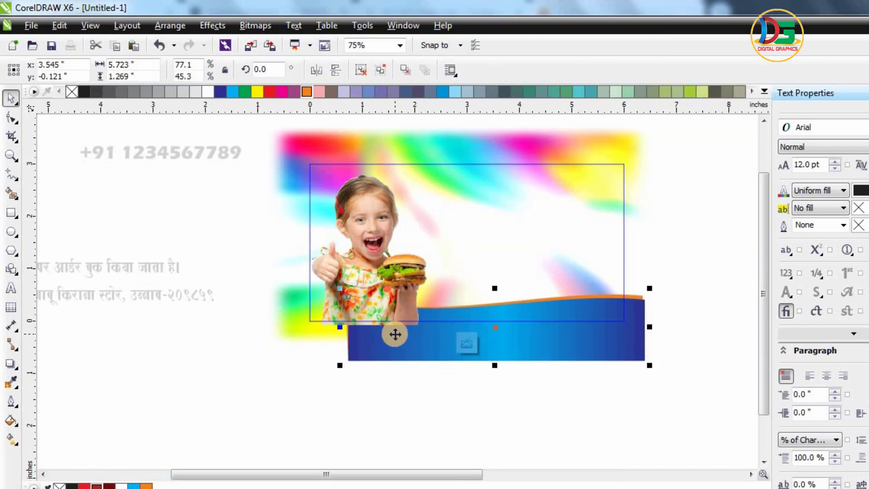
pyautogui.moveTo(351, 331); pyautogui.dragTo(277, 322)
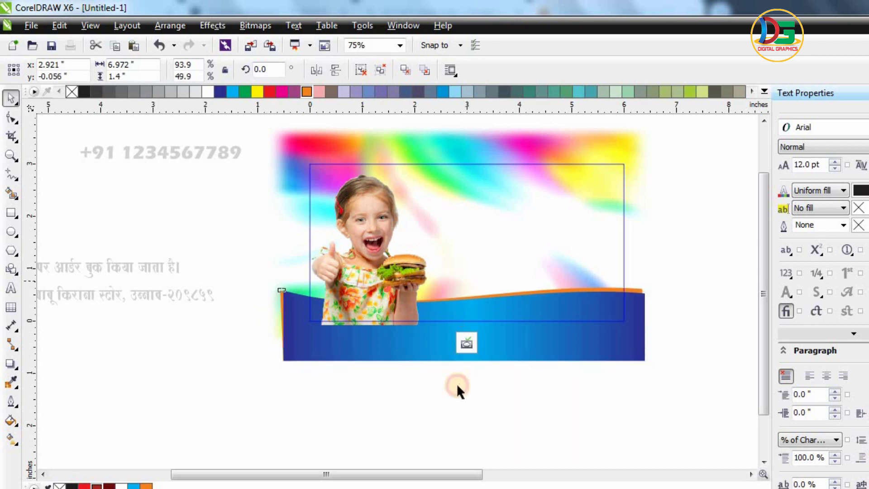
pyautogui.click(467, 343)
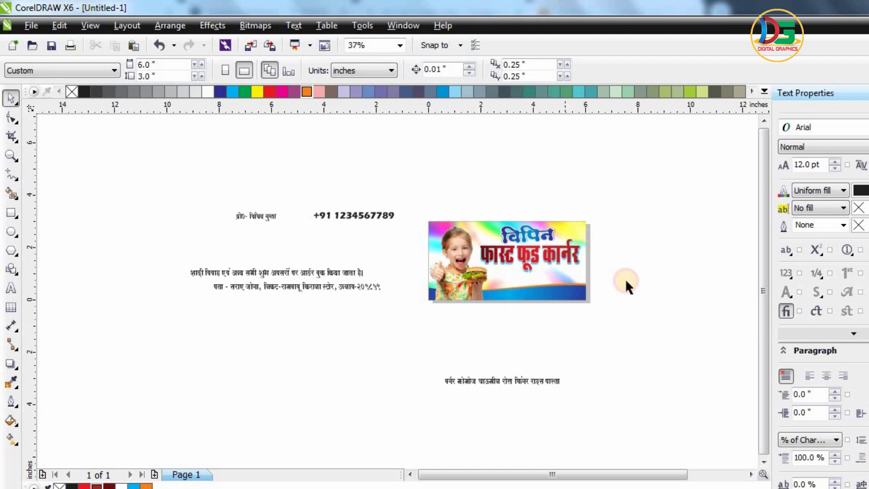
# Move the order-booking text line onto the card and check the clipped blue band.
pyautogui.scroll(2, 627, 285)
pyautogui.click(490, 320)
pyautogui.scroll(-2, 561, 333)
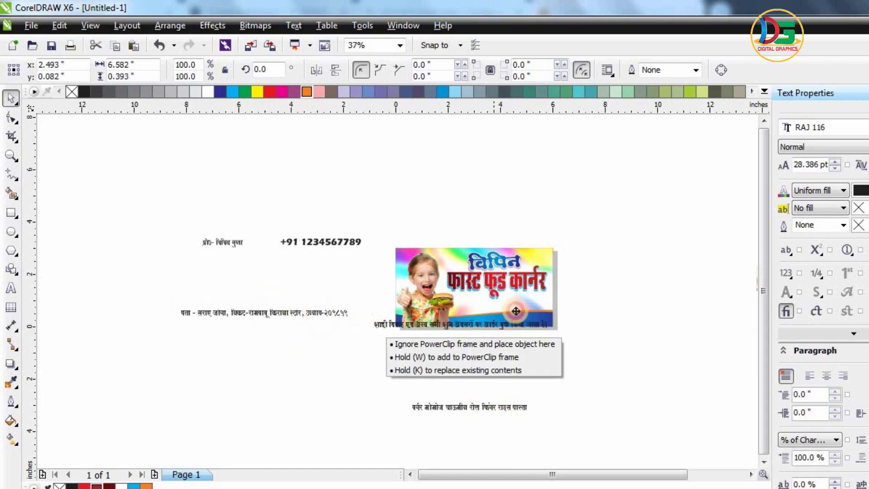
pyautogui.moveTo(300, 310); pyautogui.dragTo(560, 332)
pyautogui.scroll(3, 565, 322)
pyautogui.click(479, 312)
pyautogui.scroll(-2, 423, 306)
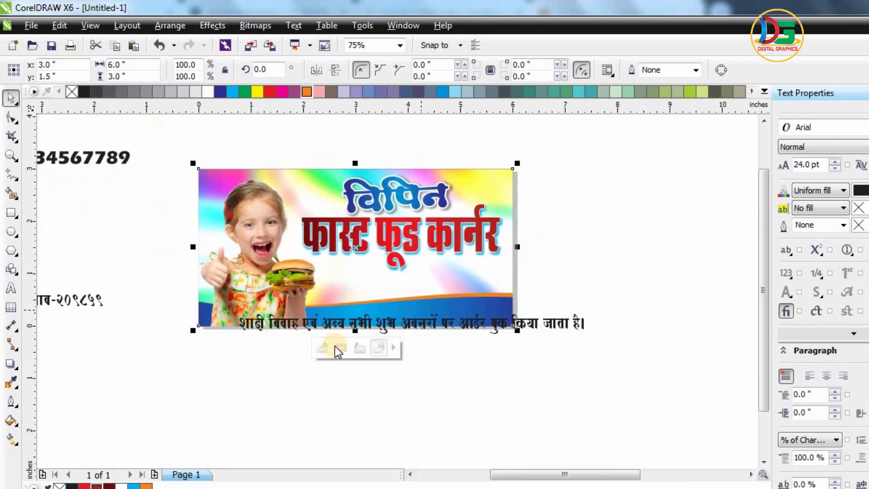
pyautogui.click(322, 349)
pyautogui.click(511, 345)
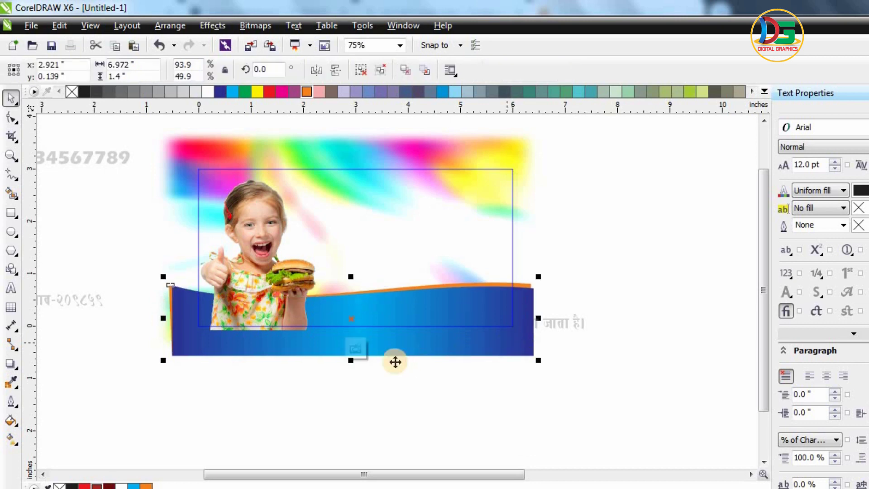
pyautogui.click(380, 347)
# Set the order-booking line's font to RAJ 21.
pyautogui.scroll(2, 450, 319)
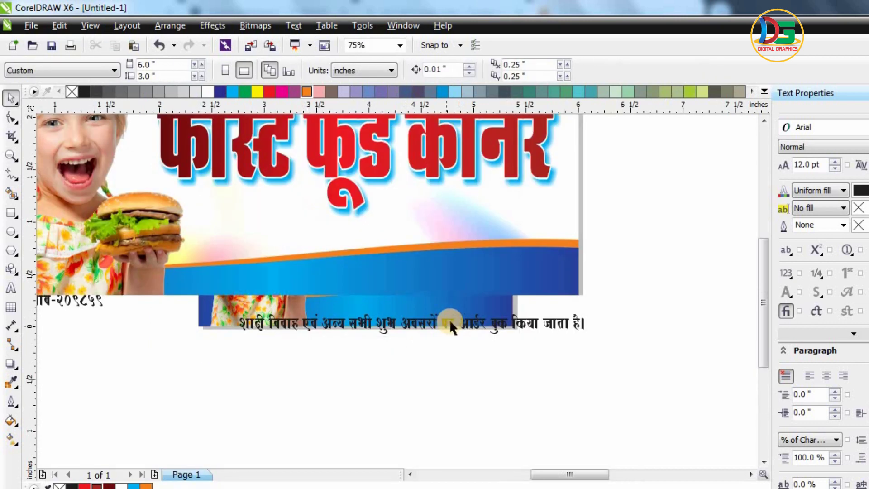
pyautogui.click(450, 319)
pyautogui.click(345, 69)
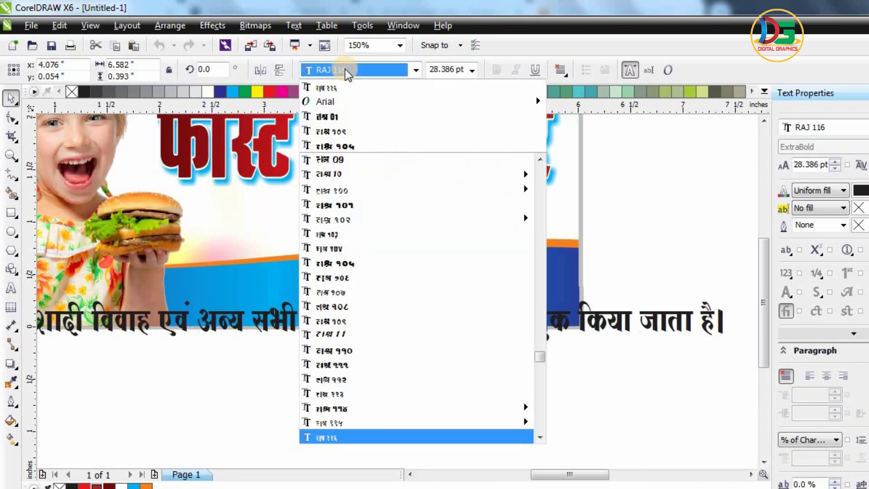
pyautogui.write('Raj 21')
pyautogui.press('Return')
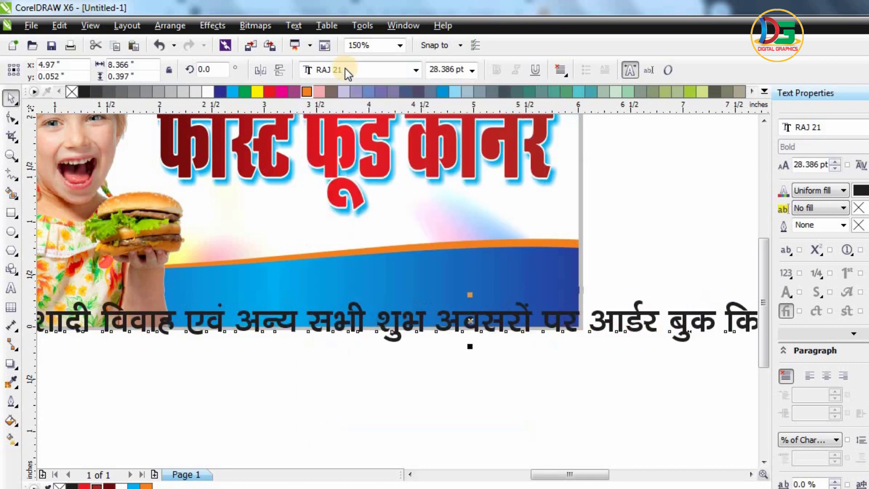
# Shrink the booking line onto the blue banner and colour it white.
pyautogui.scroll(-2, 431, 274)
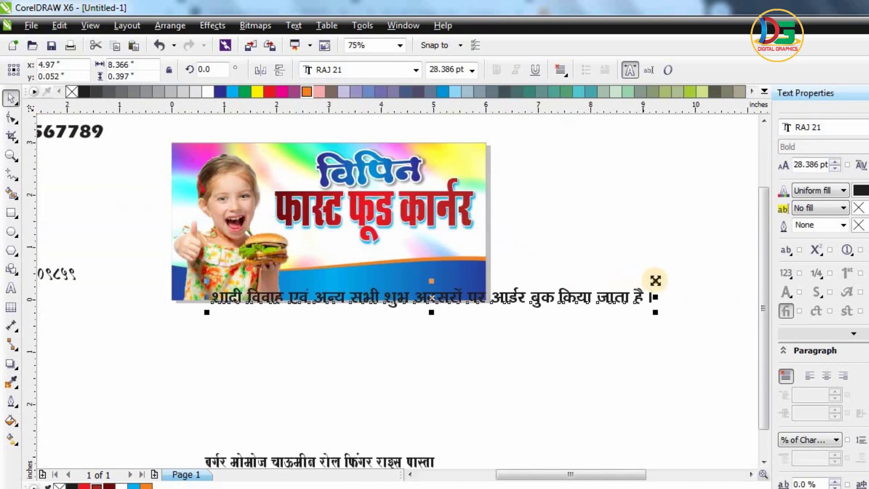
pyautogui.moveTo(656, 281)
pyautogui.mouseDown()
pyautogui.moveTo(553, 291)
pyautogui.moveTo(490, 265)
pyautogui.mouseUp()
pyautogui.scroll(2, 490, 265)
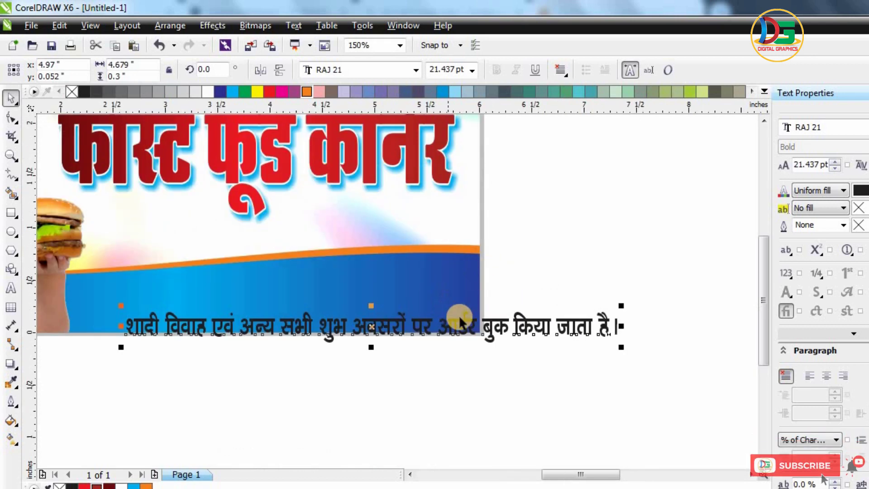
pyautogui.moveTo(458, 317); pyautogui.dragTo(462, 283)
pyautogui.moveTo(561, 290); pyautogui.dragTo(472, 291)
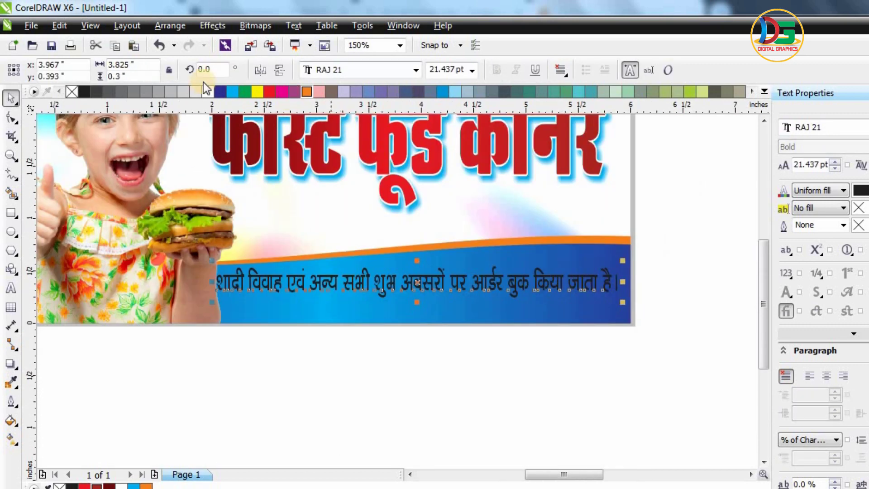
pyautogui.click(207, 92)
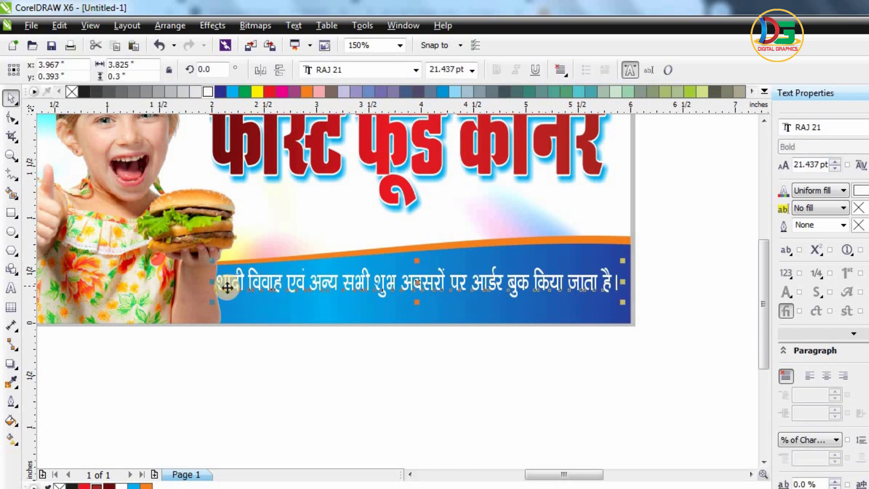
pyautogui.scroll(-2, 355, 386)
pyautogui.click(394, 370)
pyautogui.scroll(-1, 394, 370)
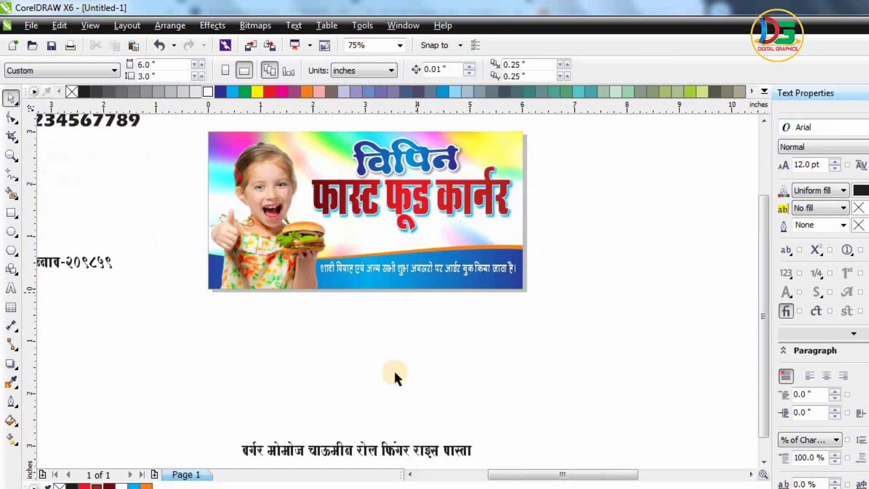
# Move the address text under the card and set its font to RAJ 21.
pyautogui.click(396, 429)
pyautogui.scroll(2, 169, 327)
pyautogui.hscroll(-1, 168, 327)
pyautogui.moveTo(295, 388); pyautogui.dragTo(480, 380)
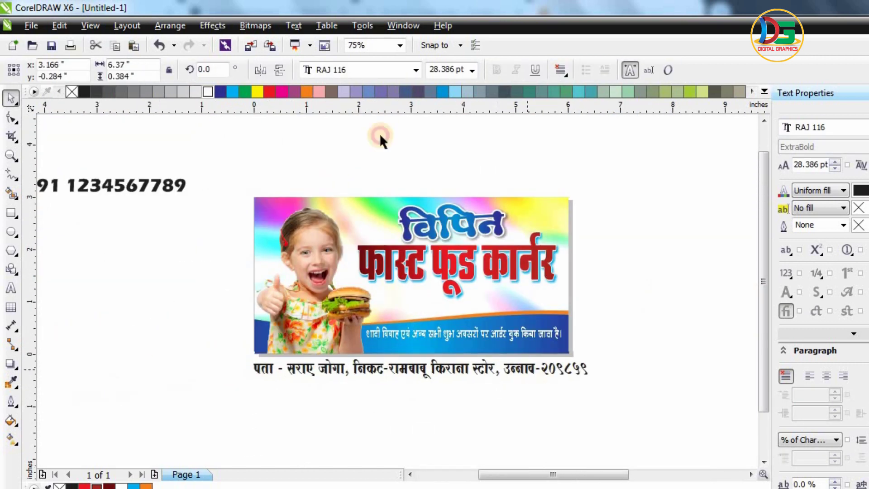
pyautogui.click(363, 69)
pyautogui.click(365, 139)
# Colour the address yellow and scale it into the blue band below the booking line.
pyautogui.moveTo(263, 98); pyautogui.dragTo(666, 371)
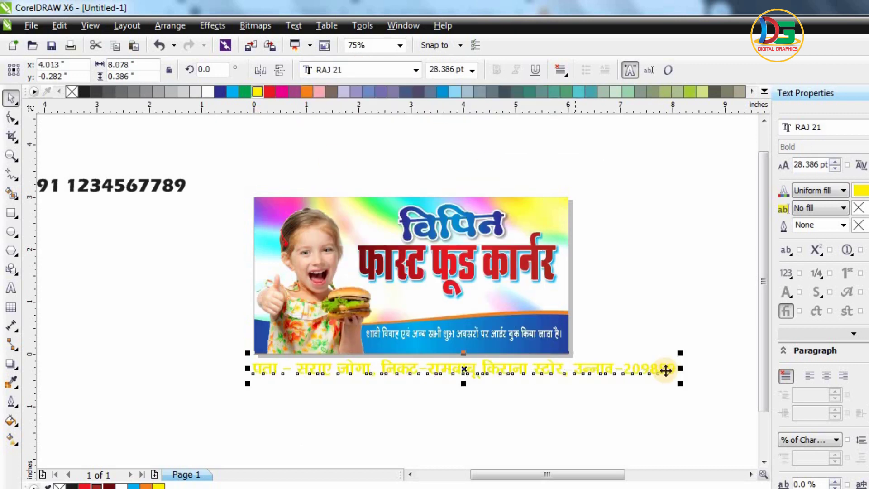
pyautogui.moveTo(582, 346); pyautogui.dragTo(562, 344)
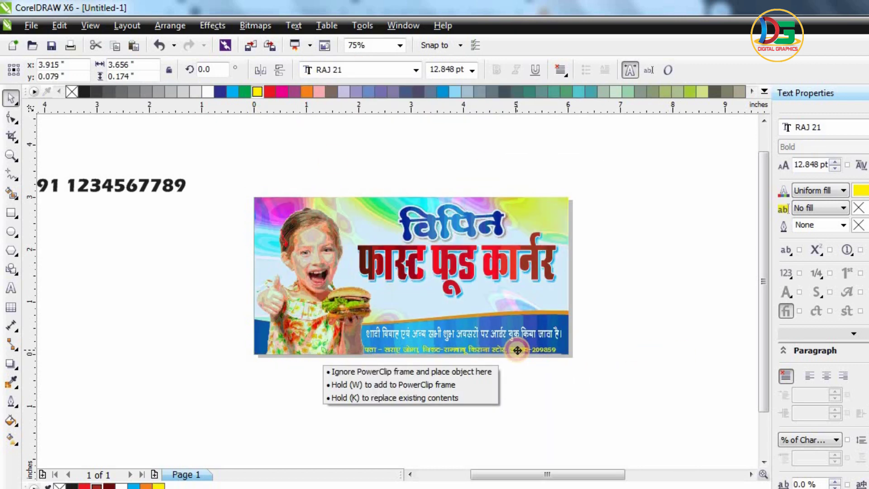
pyautogui.moveTo(521, 366); pyautogui.dragTo(531, 346)
pyautogui.scroll(3, 530, 345)
pyautogui.moveTo(592, 352)
pyautogui.mouseDown()
pyautogui.moveTo(563, 332)
pyautogui.moveTo(641, 311)
pyautogui.mouseUp()
pyautogui.scroll(2, 393, 330)
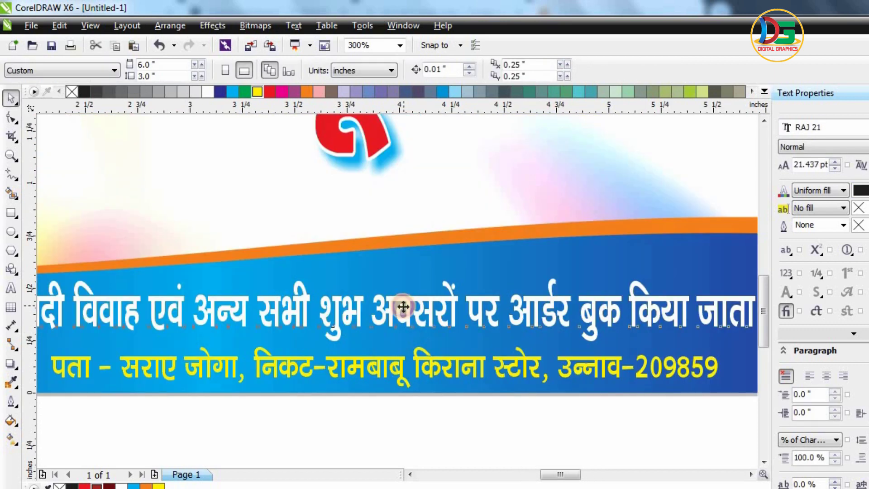
pyautogui.scroll(-2, 406, 285)
pyautogui.press('Escape')
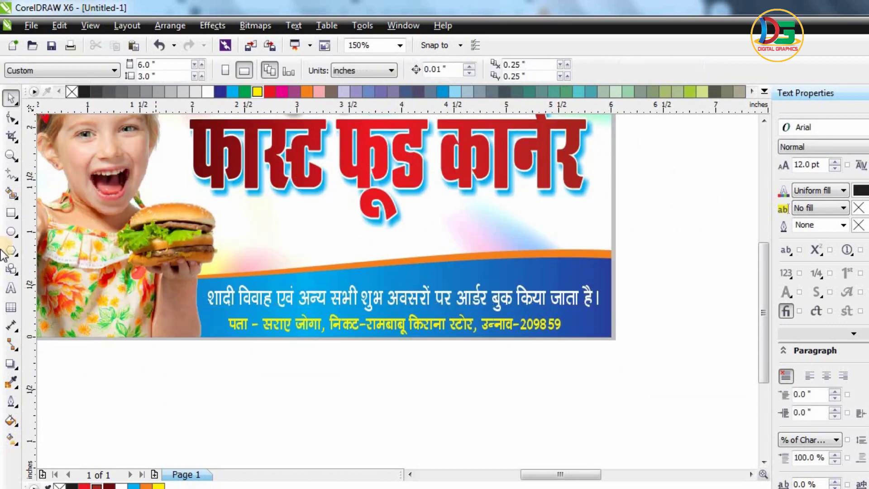
pyautogui.click(10, 213)
# Draw a rounded bar around the booking line, filled red with no outline.
pyautogui.moveTo(205, 286); pyautogui.dragTo(604, 312)
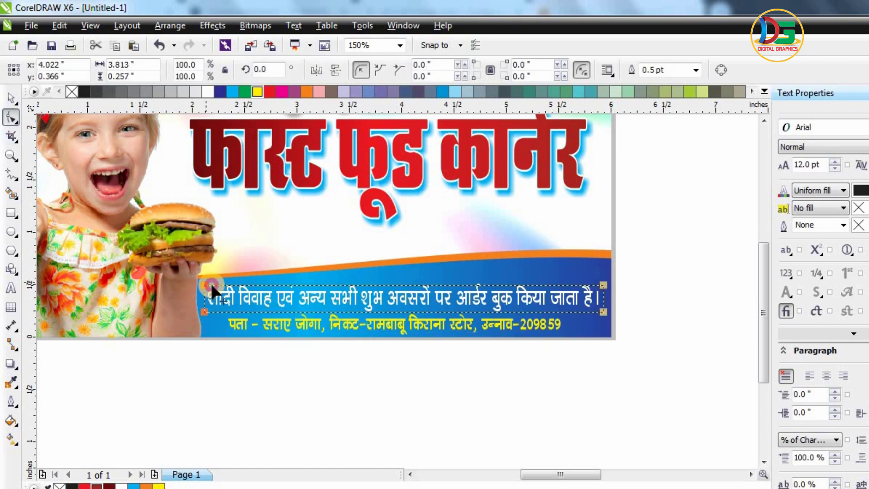
pyautogui.moveTo(213, 286); pyautogui.dragTo(210, 277)
pyautogui.click(10, 98)
pyautogui.click(270, 92)
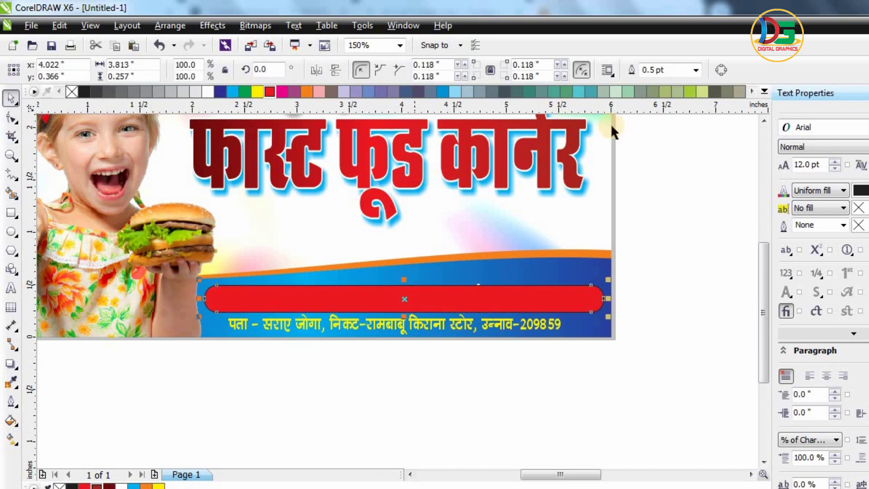
pyautogui.click(696, 70)
pyautogui.click(674, 84)
# Arrange the red bar above the blue band but behind the booking line.
pyautogui.scroll(2, 558, 285)
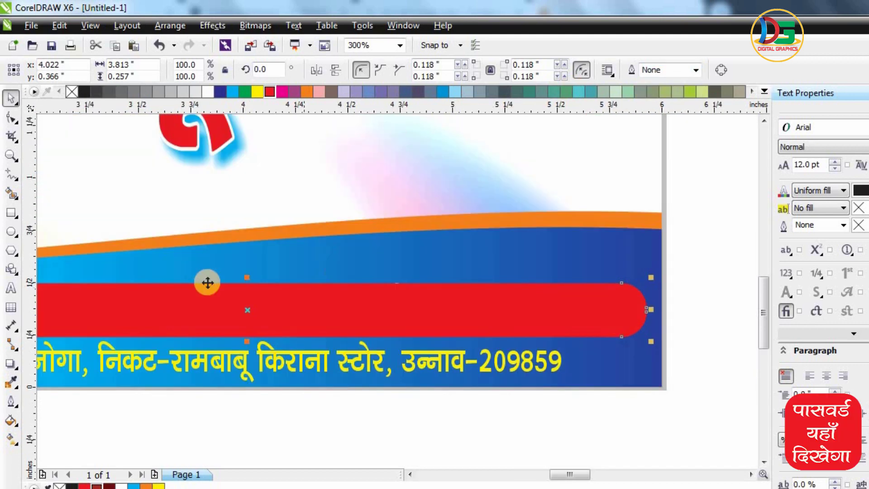
pyautogui.click(495, 431)
pyautogui.click(484, 305)
pyautogui.scroll(-2, 485, 304)
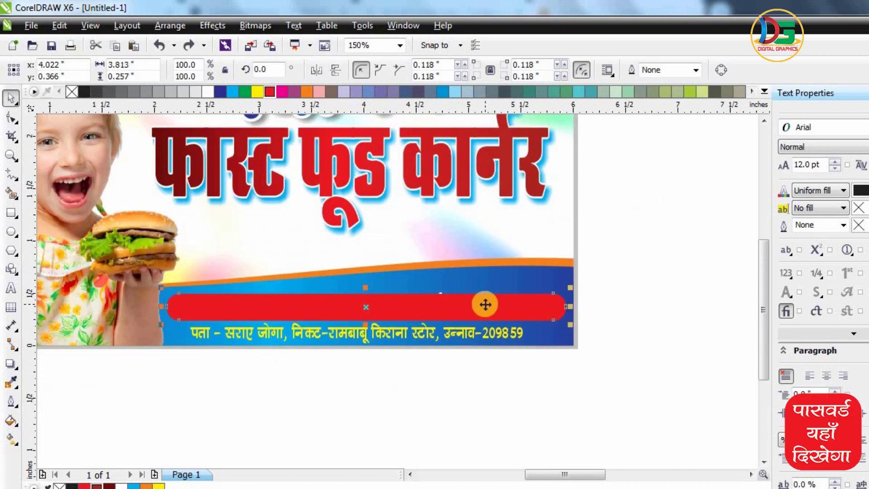
pyautogui.hotkey('ctrl', 'pagedown')
pyautogui.hotkey('ctrl', 'pageup')
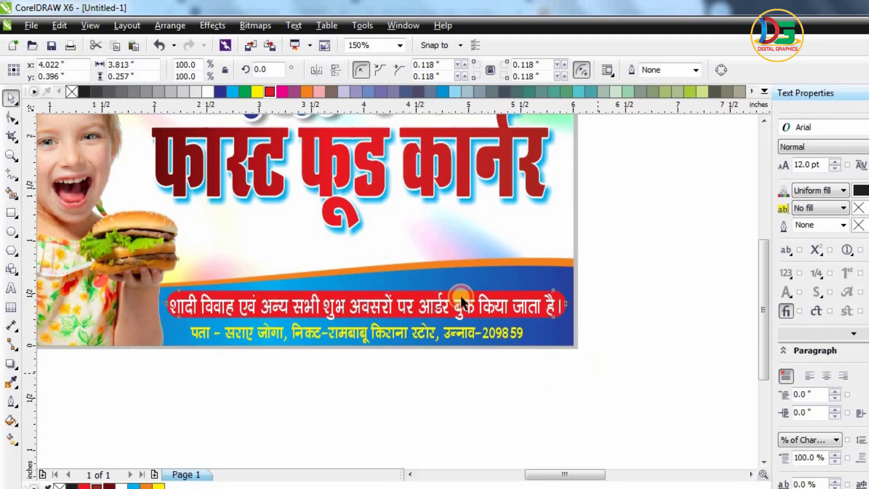
# Shrink and nudge the white booking line to fit inside the red bar.
pyautogui.click(561, 301)
pyautogui.moveTo(561, 301); pyautogui.dragTo(560, 306)
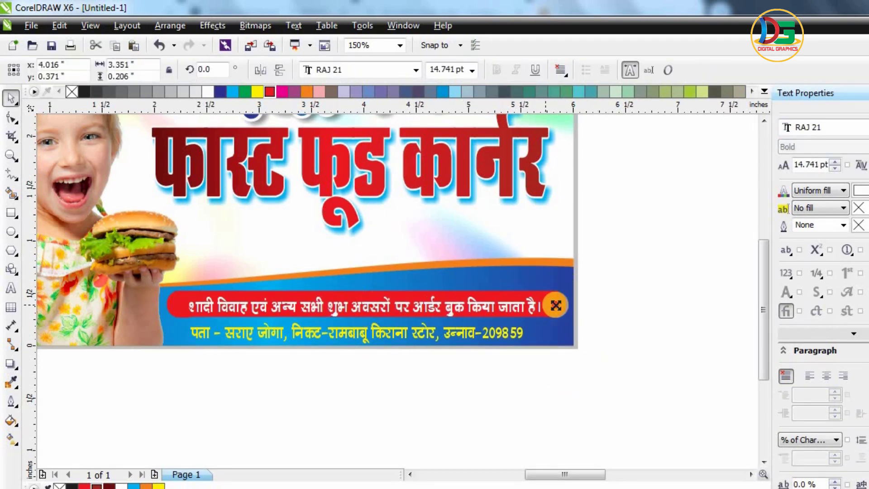
pyautogui.press('Up')
pyautogui.press('Up')
pyautogui.press('Right')
pyautogui.press('Right')
pyautogui.press('Right')
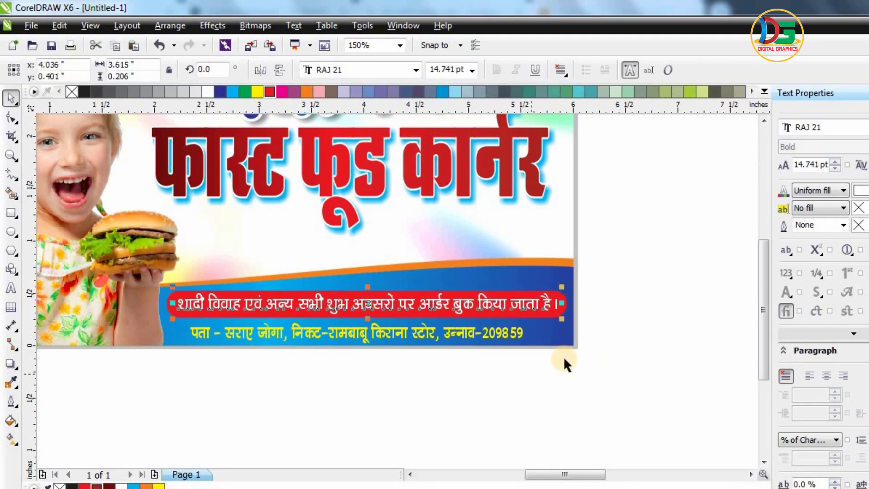
pyautogui.press('Up')
pyautogui.click(613, 270)
pyautogui.moveTo(613, 271); pyautogui.dragTo(127, 325)
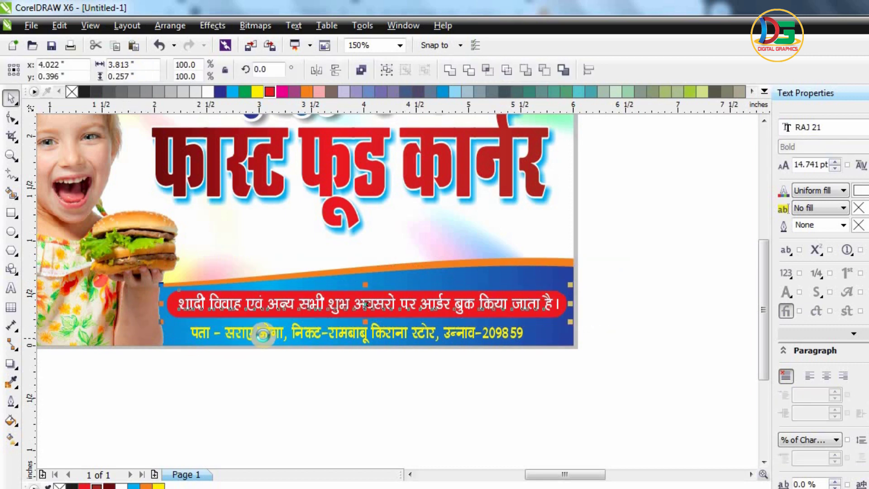
pyautogui.hotkey('ctrl', 'z')
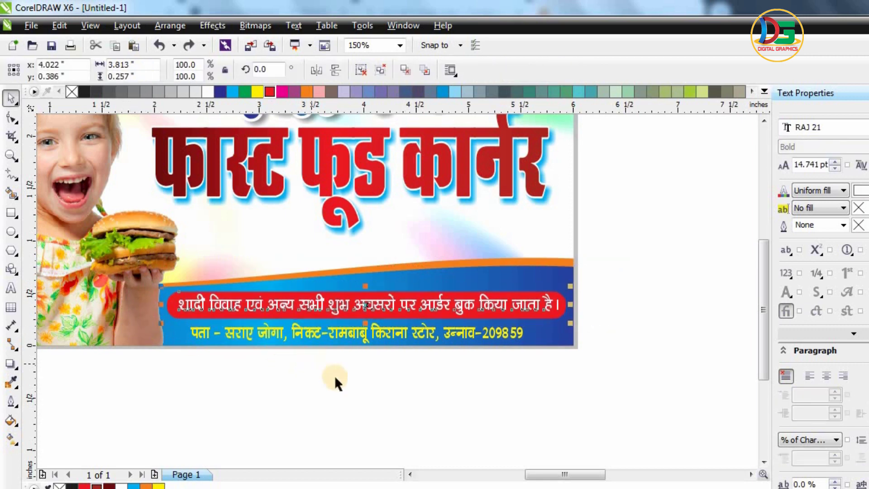
# Move the owner's name line into the card's top-right corner and shrink it.
pyautogui.click(502, 299)
pyautogui.moveTo(657, 270); pyautogui.dragTo(130, 319)
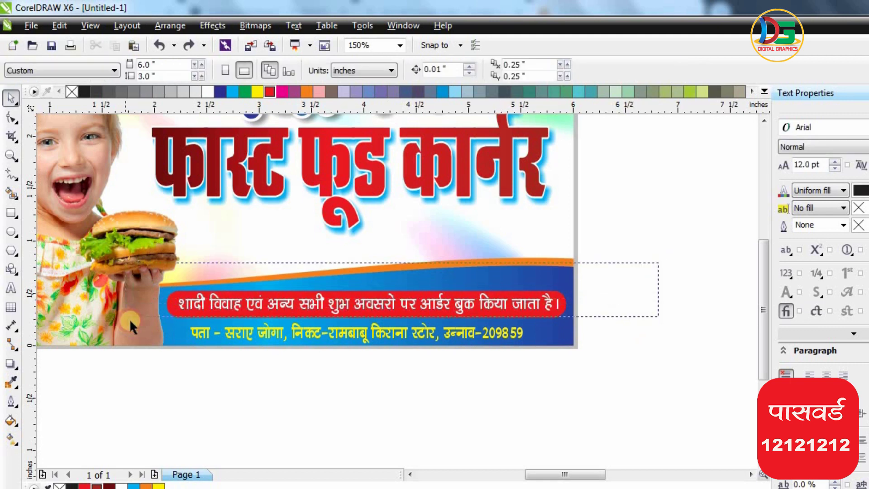
pyautogui.click(435, 351)
pyautogui.scroll(-1, 435, 351)
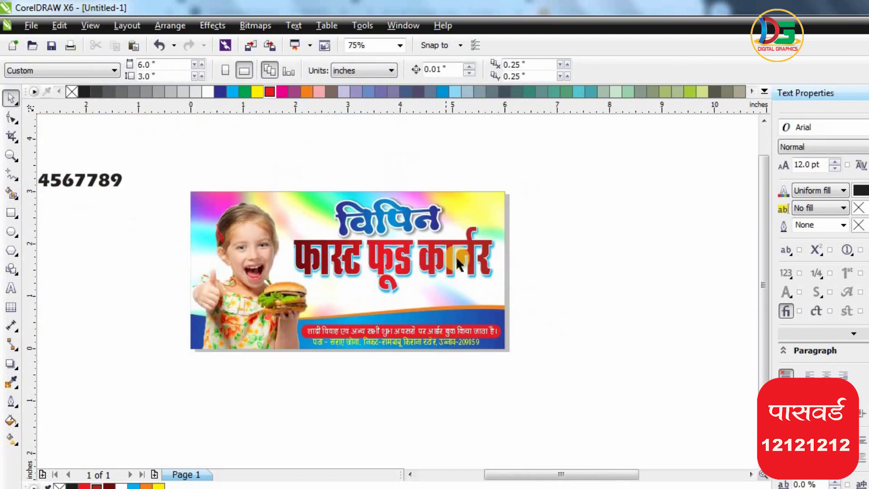
pyautogui.scroll(-1, 455, 256)
pyautogui.scroll(1, 438, 237)
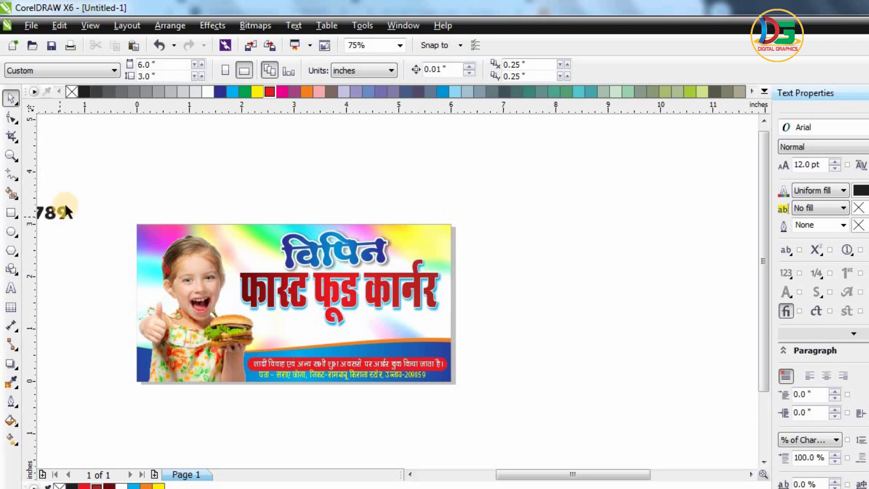
pyautogui.scroll(-1, 606, 226)
pyautogui.moveTo(202, 216); pyautogui.dragTo(526, 216)
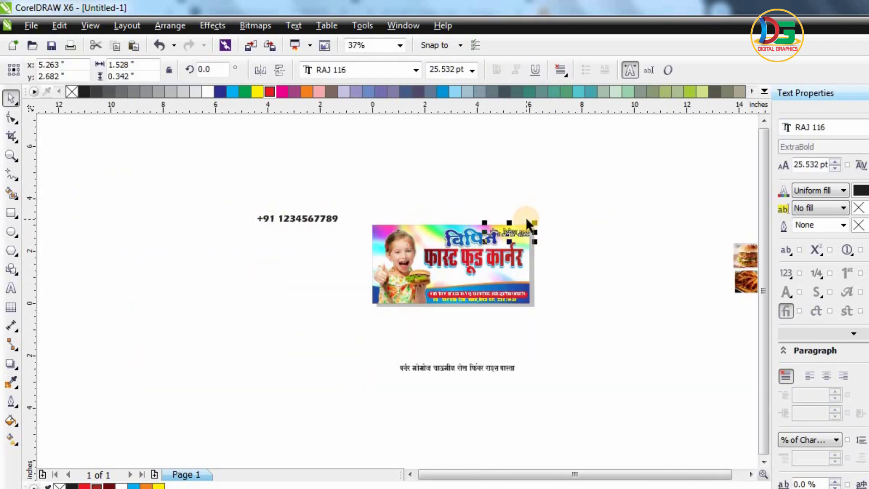
pyautogui.scroll(2, 526, 217)
pyautogui.moveTo(607, 235)
pyautogui.mouseDown()
pyautogui.moveTo(560, 244)
pyautogui.moveTo(626, 233)
pyautogui.mouseUp()
# Narrow and raise the red headline and blue title together, then resize the owner's name.
pyautogui.click(476, 351)
pyautogui.keyDown('shift'); pyautogui.click(560, 278); pyautogui.keyUp('shift')
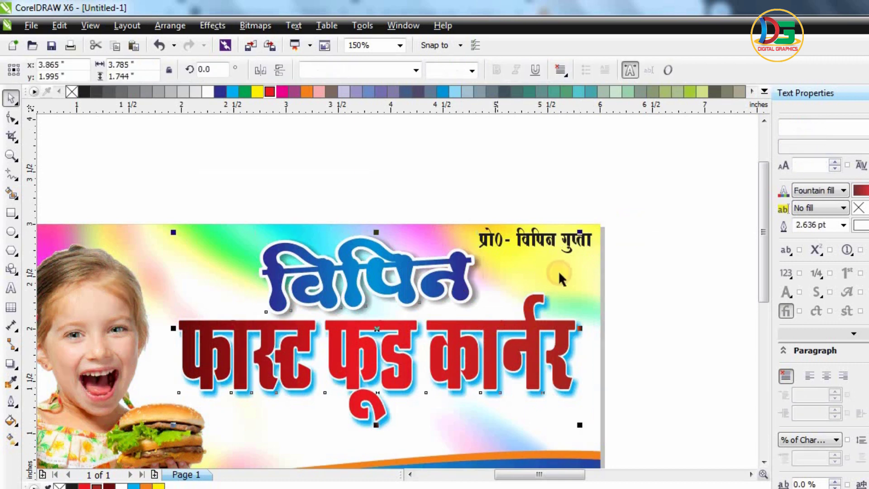
pyautogui.moveTo(580, 327); pyautogui.dragTo(538, 333)
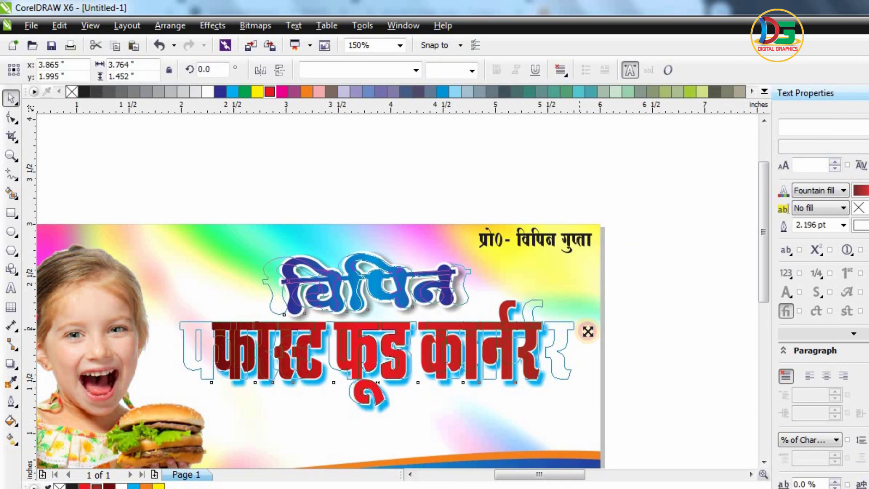
pyautogui.moveTo(466, 334); pyautogui.dragTo(464, 322)
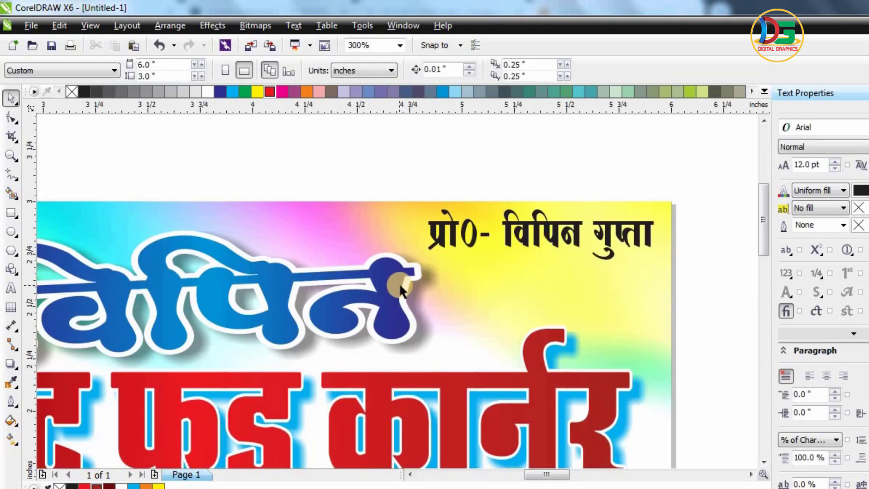
pyautogui.click(358, 283)
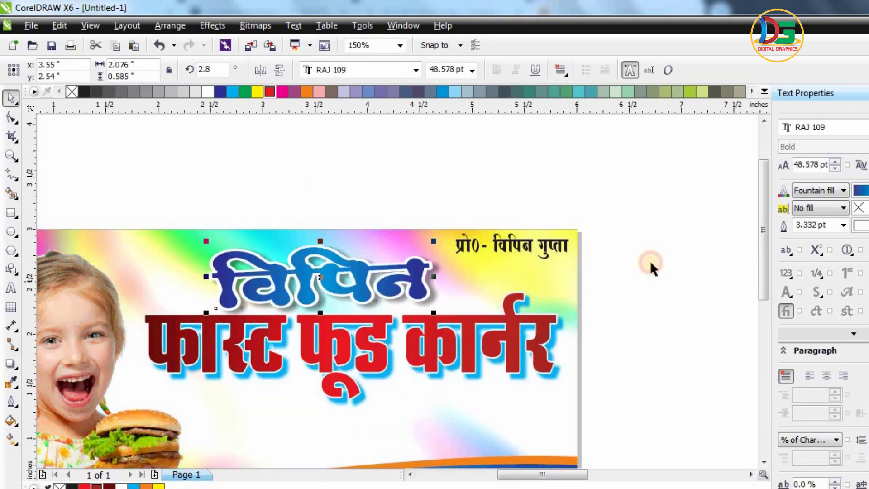
pyautogui.click(650, 263)
pyautogui.scroll(2, 513, 244)
pyautogui.moveTo(514, 244)
pyautogui.mouseDown()
pyautogui.moveTo(388, 287)
pyautogui.moveTo(406, 280)
pyautogui.mouseUp()
# Colour the owner's name red and place the scaled-down phone number beneath it.
pyautogui.click(270, 92)
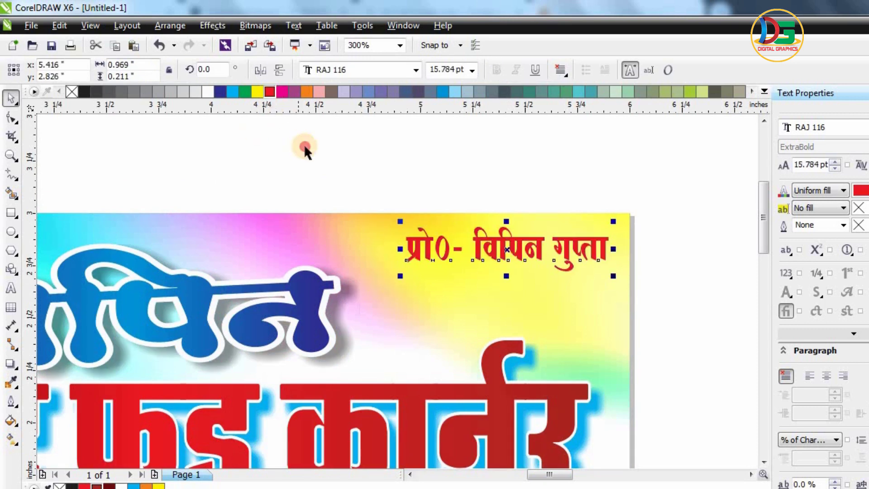
pyautogui.click(304, 144)
pyautogui.scroll(-2, 458, 181)
pyautogui.scroll(-2, 458, 178)
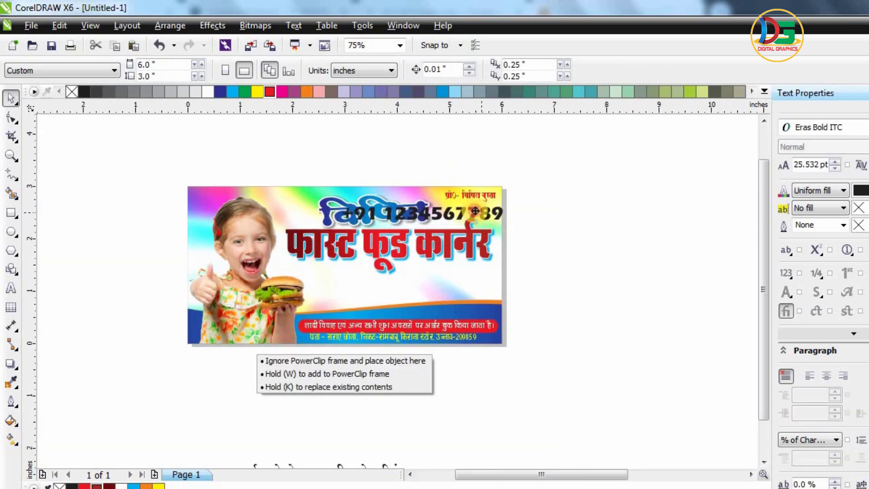
pyautogui.moveTo(280, 219); pyautogui.dragTo(494, 208)
pyautogui.scroll(2, 500, 183)
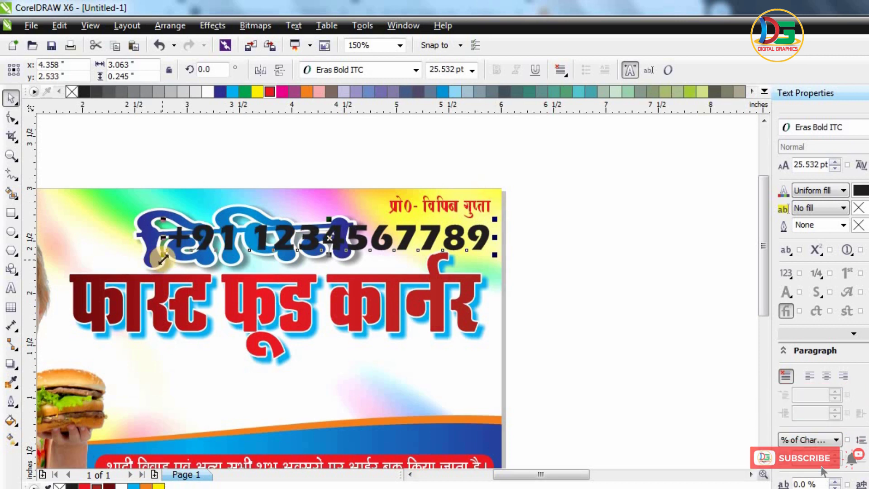
pyautogui.moveTo(153, 262)
pyautogui.mouseDown()
pyautogui.moveTo(332, 244)
pyautogui.moveTo(334, 221)
pyautogui.mouseUp()
pyautogui.scroll(2, 435, 226)
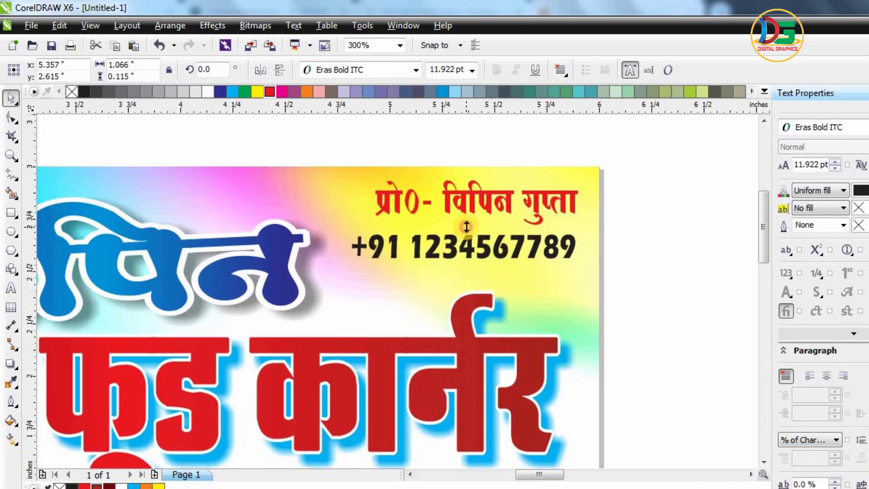
pyautogui.scroll(-4, 507, 195)
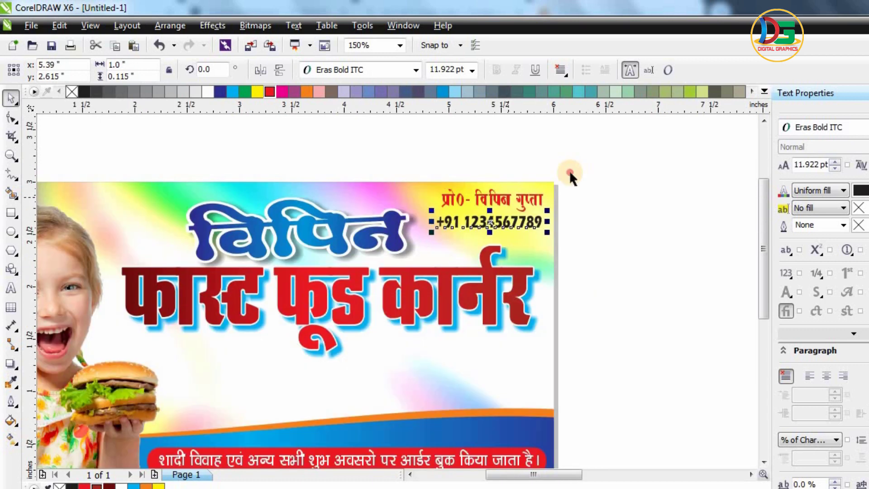
pyautogui.click(569, 174)
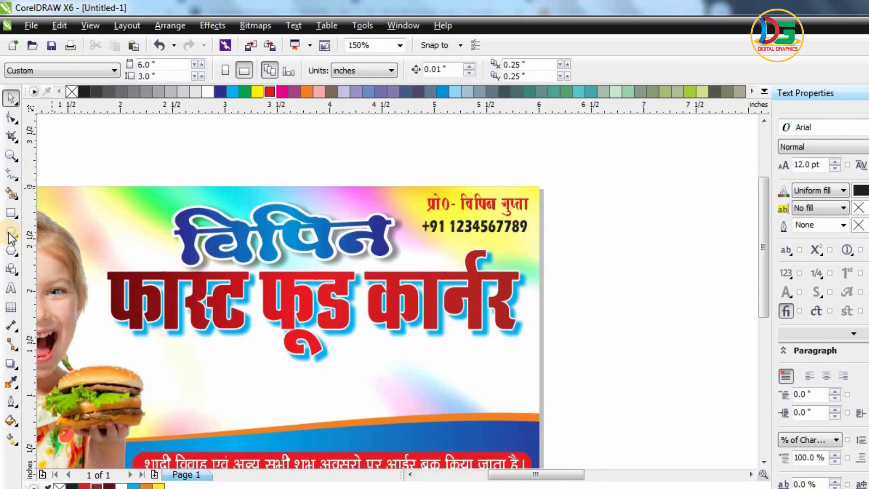
# Draw a magenta ellipse with no outline and PowerClip it into the card's top-right corner.
pyautogui.click(10, 232)
pyautogui.moveTo(363, 125); pyautogui.dragTo(647, 243)
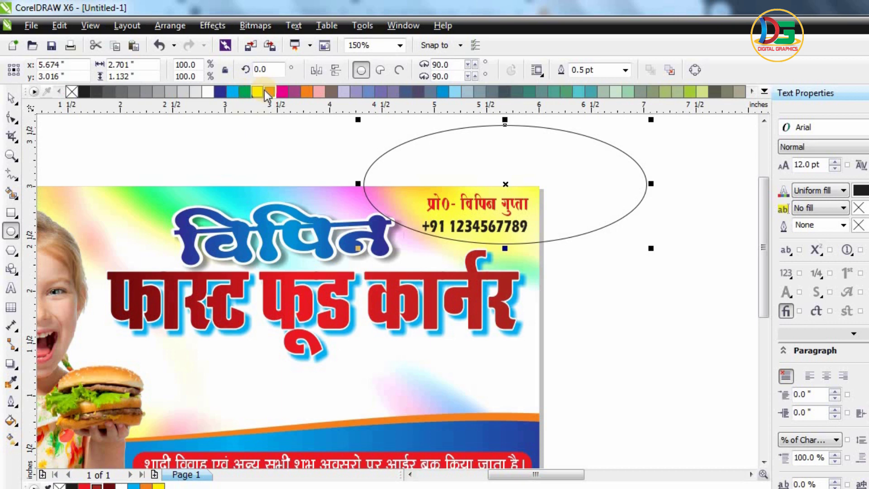
pyautogui.click(280, 92)
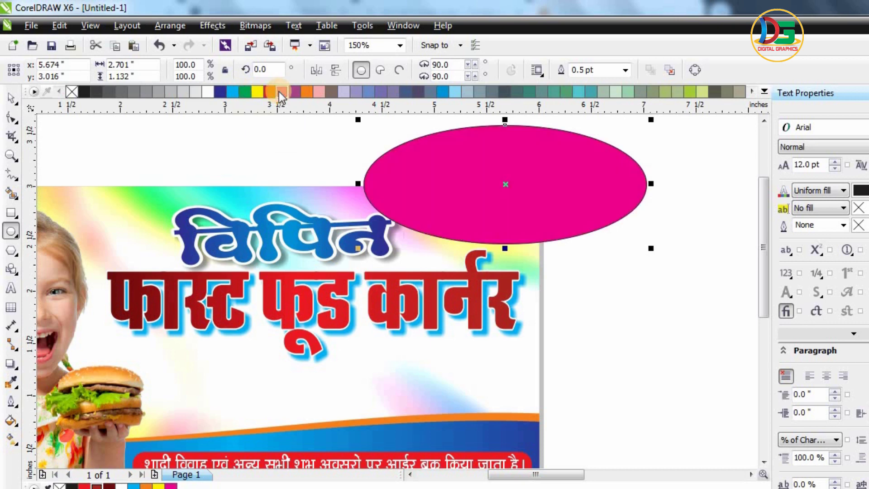
pyautogui.click(626, 70)
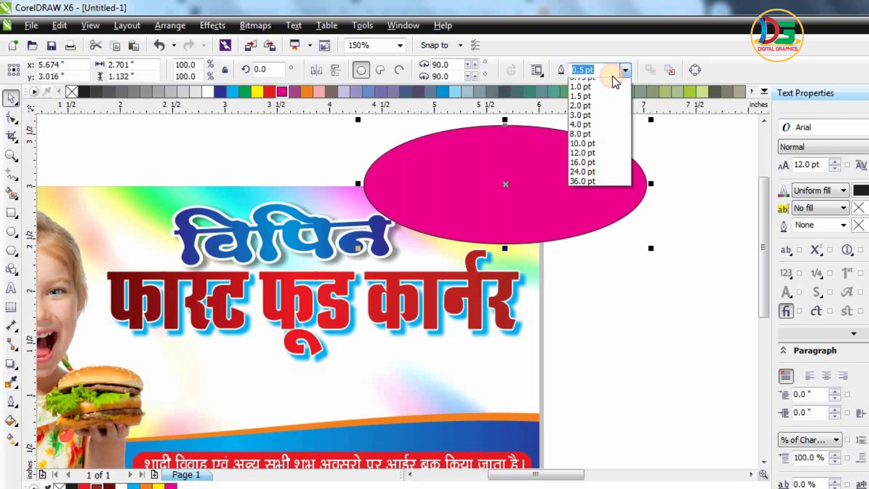
pyautogui.click(598, 80)
pyautogui.moveTo(516, 196)
pyautogui.mouseDown()
pyautogui.moveTo(533, 191)
pyautogui.moveTo(538, 206)
pyautogui.mouseUp()
pyautogui.rightClick(578, 154)
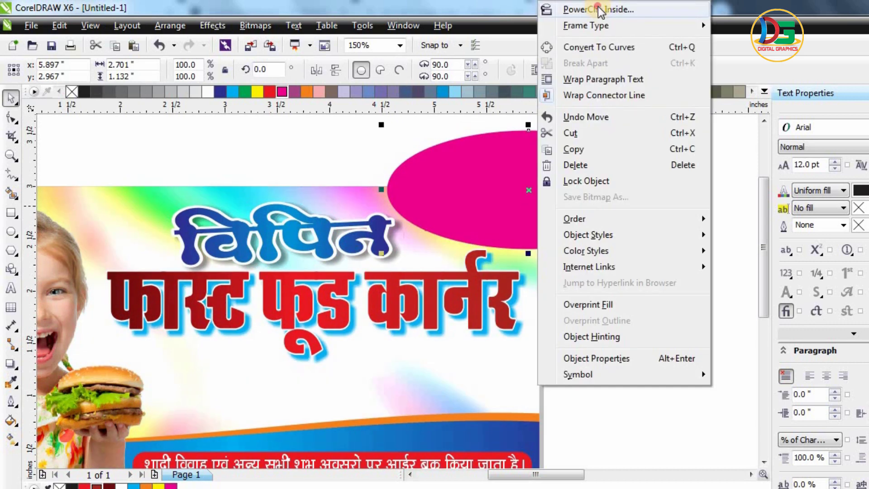
pyautogui.click(564, 8)
pyautogui.click(507, 376)
# Make the owner's name white and the phone number yellow, nudging the number right.
pyautogui.click(491, 200)
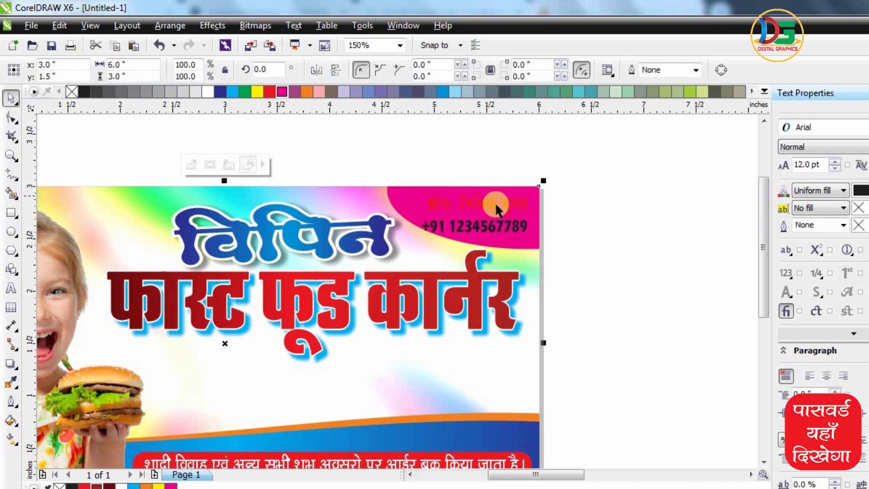
pyautogui.click(493, 223)
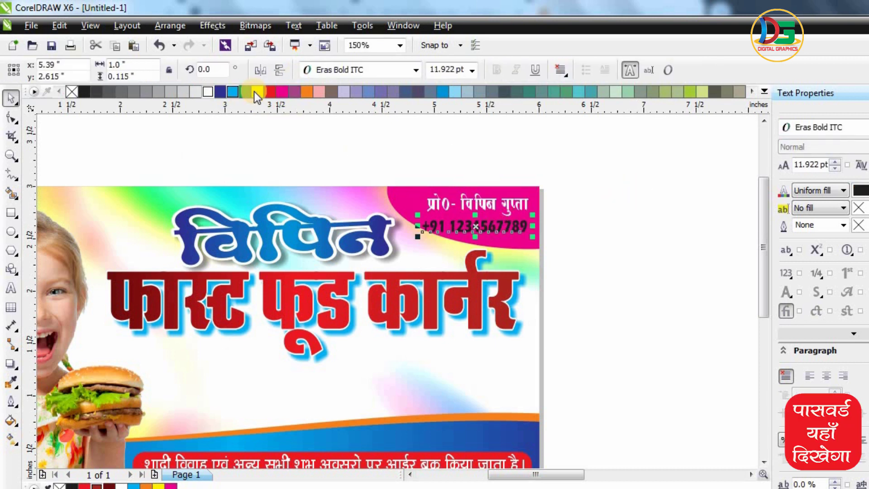
pyautogui.click(574, 185)
pyautogui.scroll(1, 472, 236)
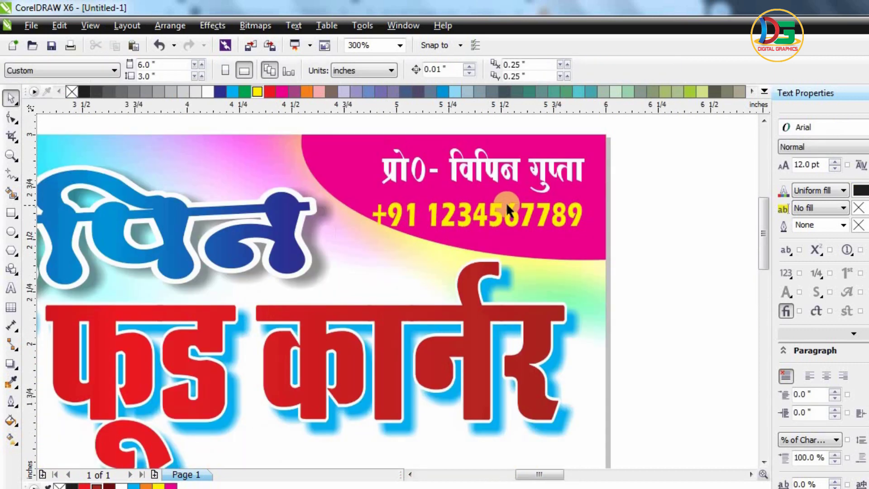
pyautogui.moveTo(514, 207); pyautogui.dragTo(522, 206)
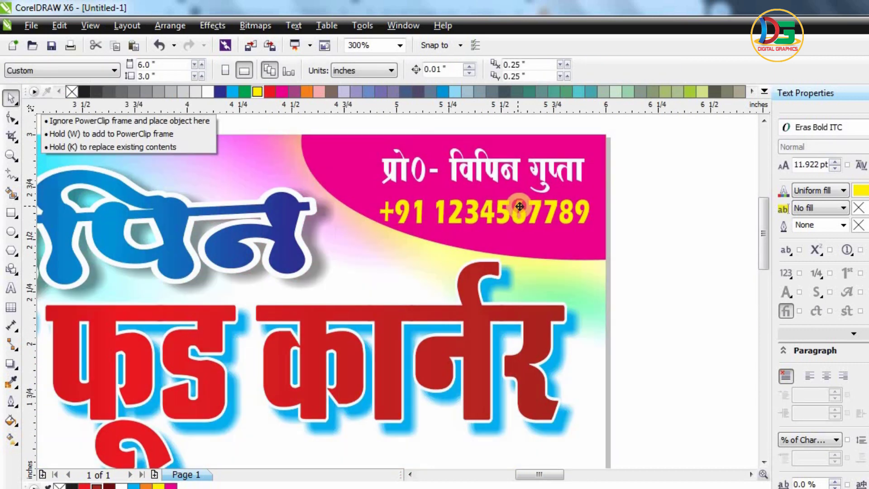
# Set the फास्ट फूड कार्नर heading's outline width to 4.0 pt in Outline Pen.
pyautogui.scroll(-1, 521, 207)
pyautogui.click(706, 244)
pyautogui.scroll(-1, 564, 202)
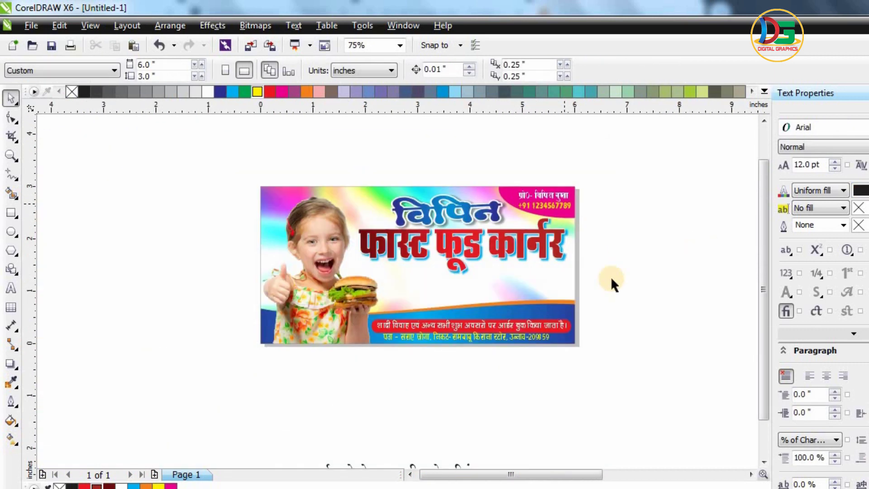
pyautogui.scroll(-1, 484, 237)
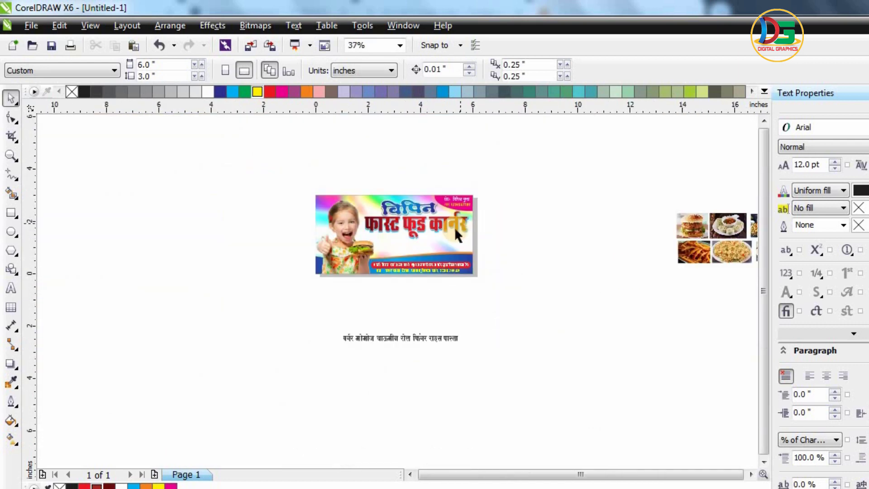
pyautogui.scroll(1, 455, 227)
pyautogui.scroll(1, 417, 227)
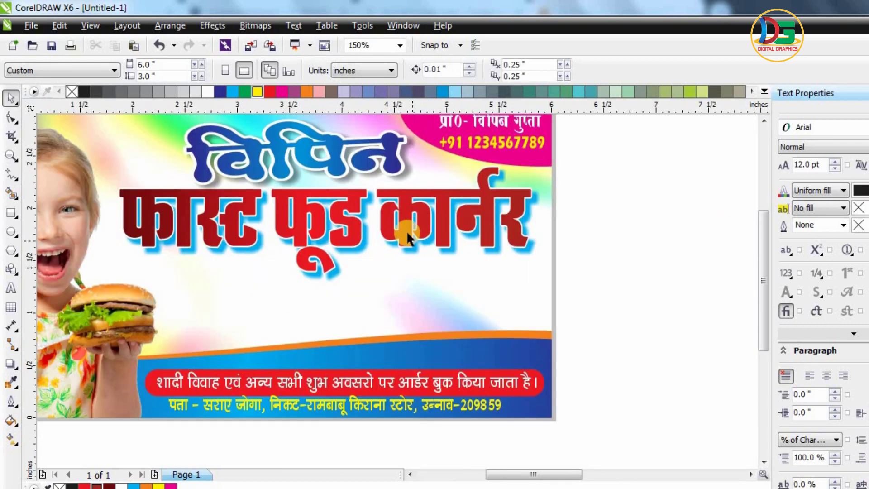
pyautogui.click(406, 230)
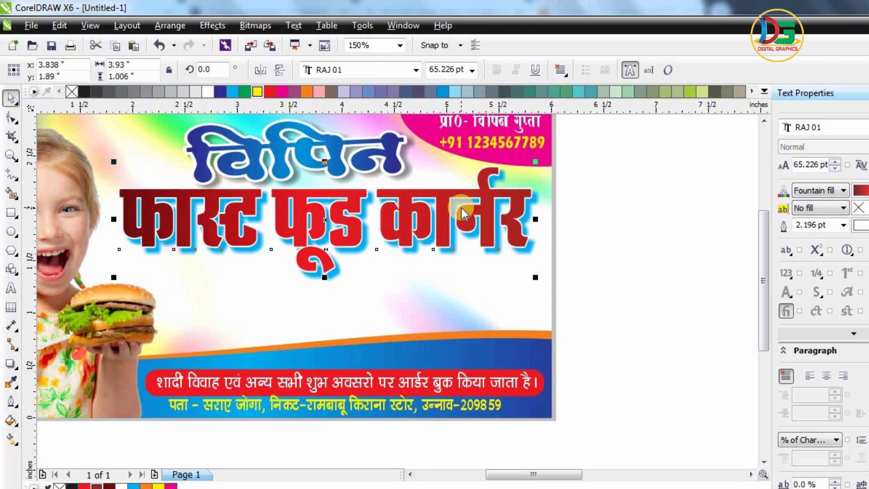
pyautogui.press('F12')
pyautogui.click(416, 189)
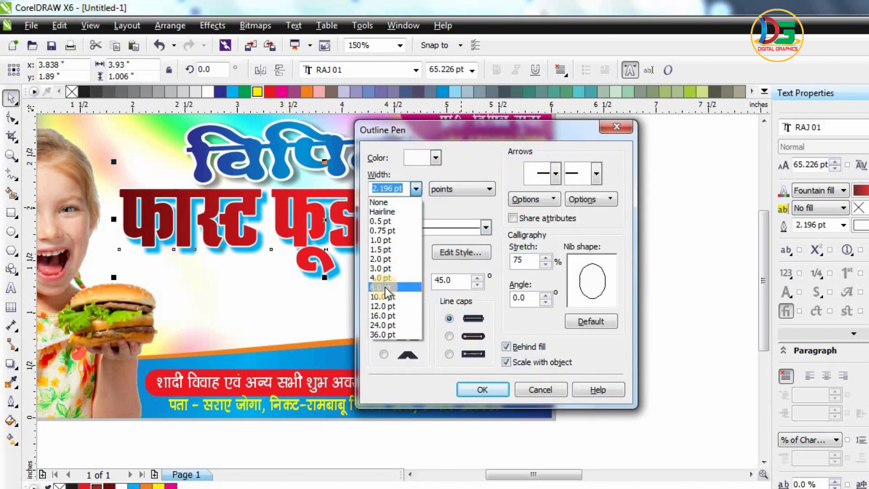
pyautogui.click(384, 277)
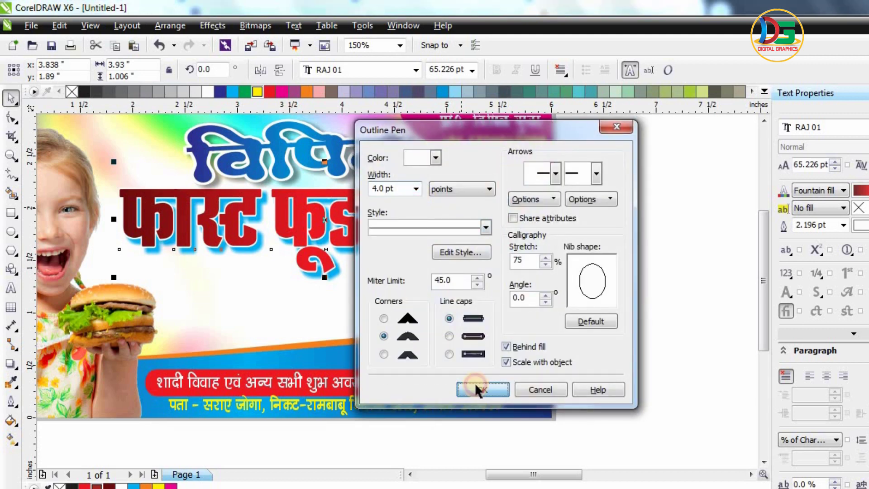
pyautogui.click(474, 387)
pyautogui.press('Escape')
pyautogui.scroll(-2, 358, 183)
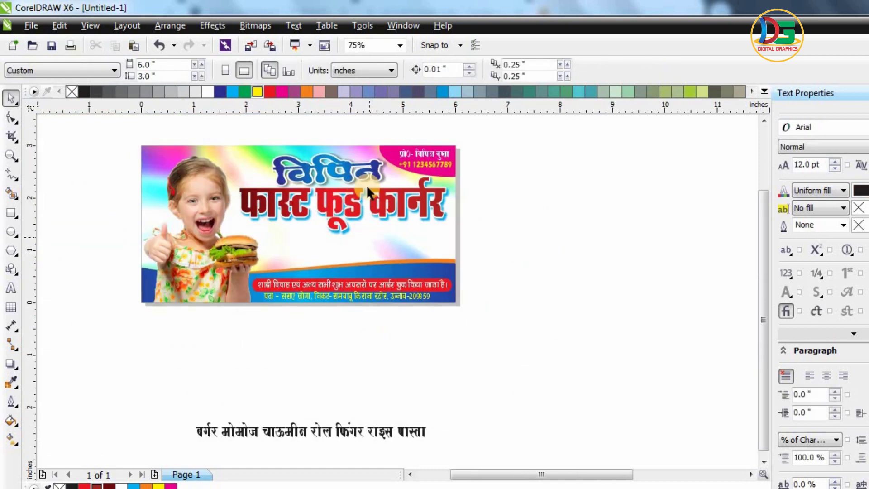
pyautogui.scroll(2, 344, 207)
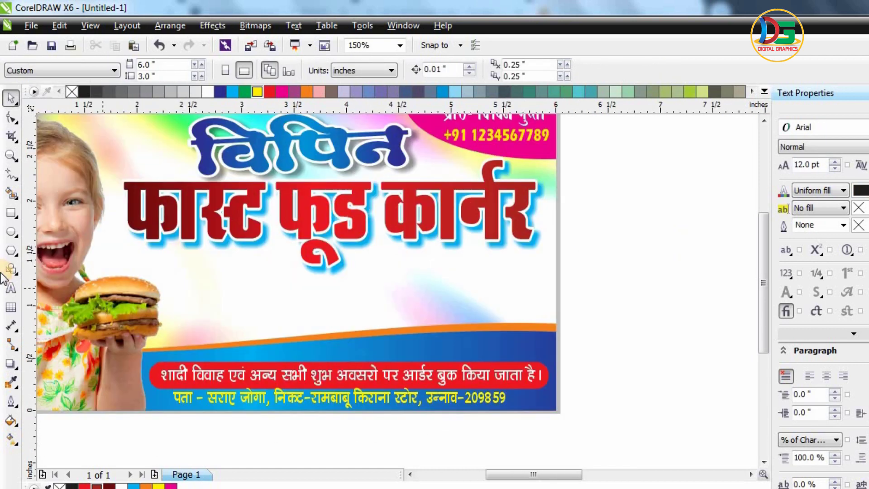
# Draw a circle above the blue banner with a 2.0 pt orange outline.
pyautogui.click(12, 231)
pyautogui.moveTo(174, 267); pyautogui.dragTo(237, 335)
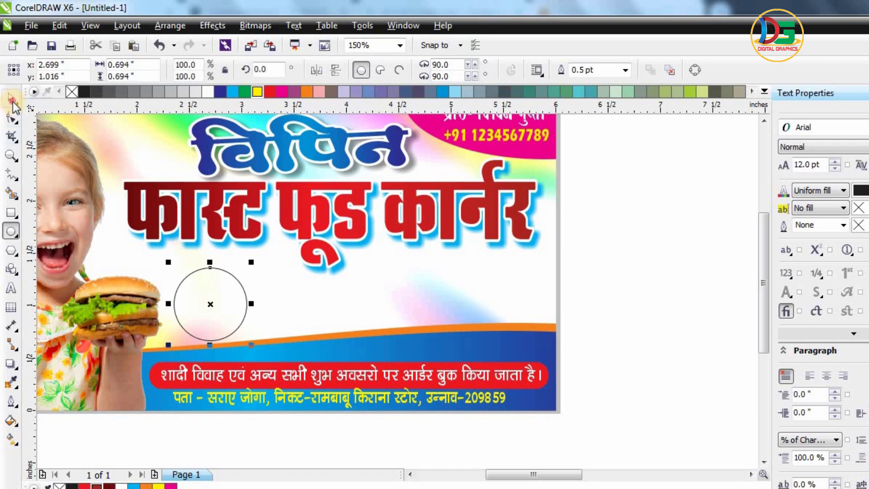
pyautogui.click(625, 70)
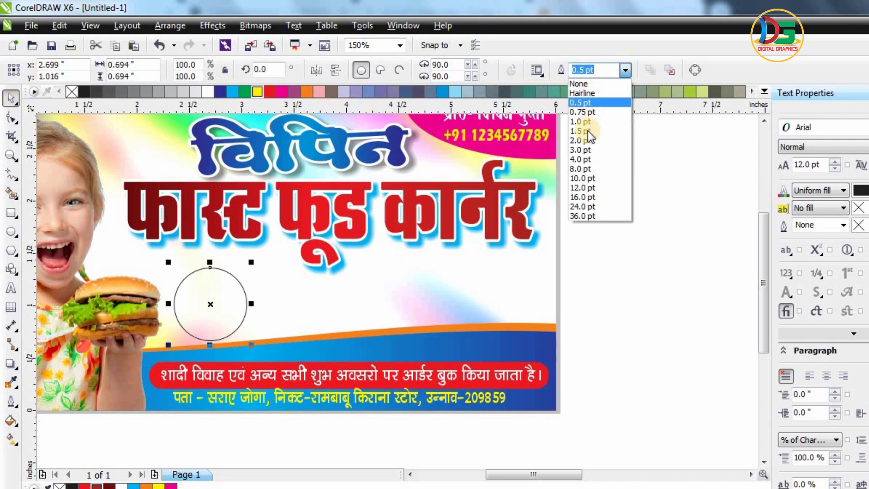
pyautogui.click(583, 141)
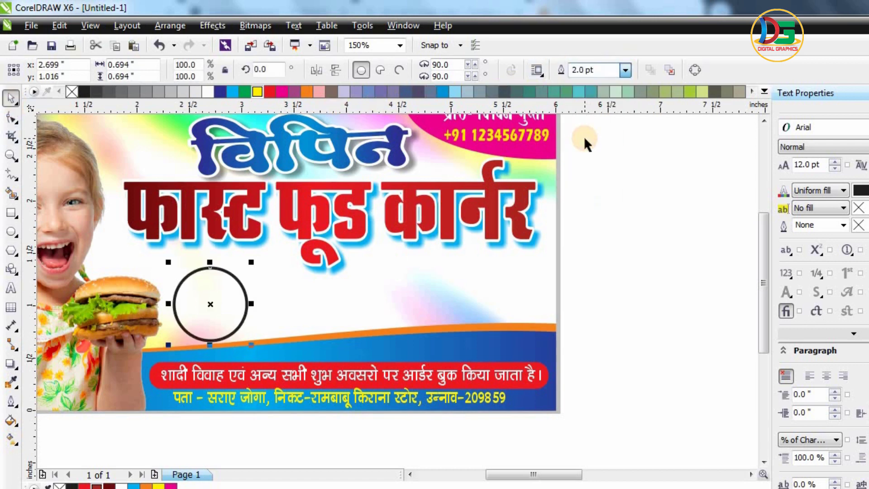
pyautogui.rightClick(311, 94)
# Duplicate the circle into a row of six and tilt the row slightly.
pyautogui.moveTo(239, 300); pyautogui.dragTo(529, 305)
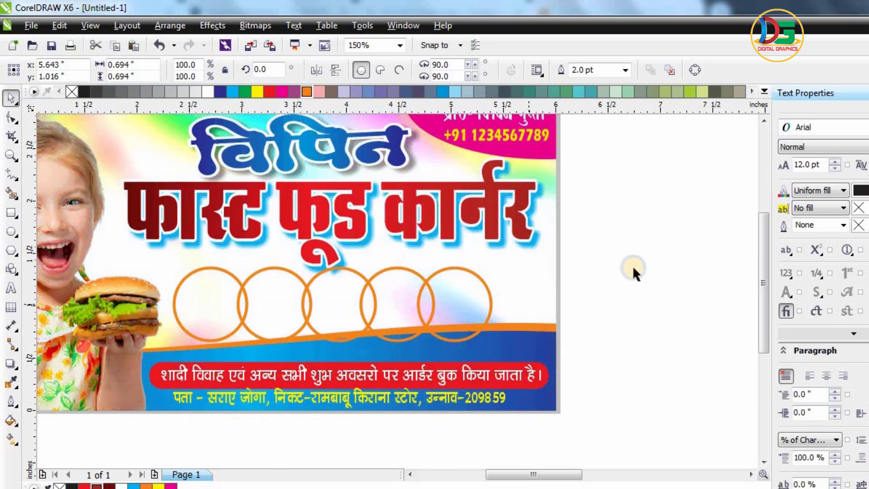
pyautogui.click(633, 263)
pyautogui.moveTo(642, 250); pyautogui.dragTo(164, 355)
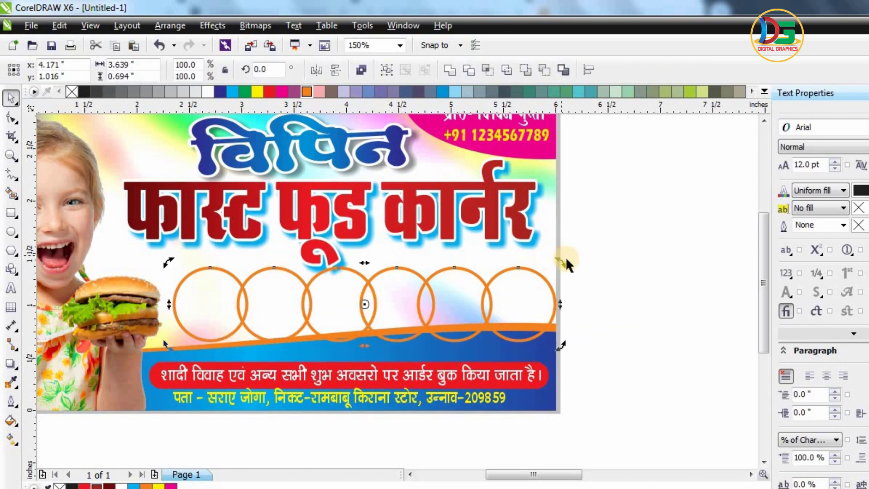
pyautogui.moveTo(559, 252); pyautogui.dragTo(560, 249)
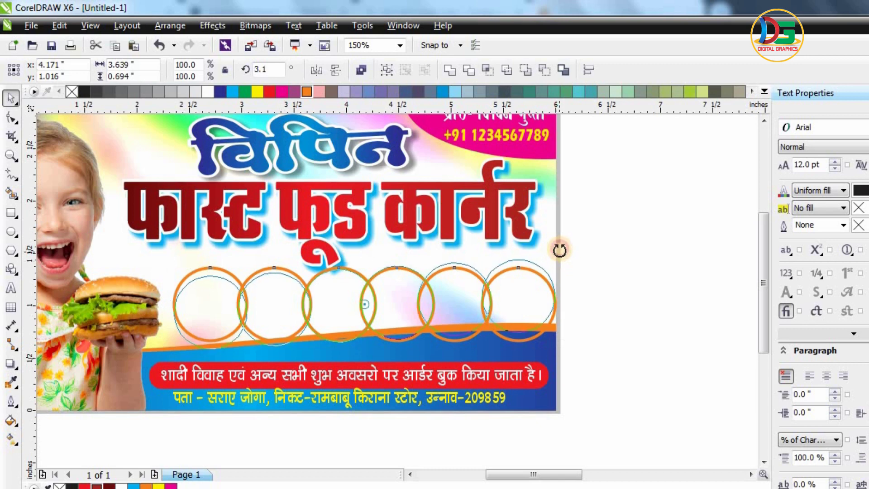
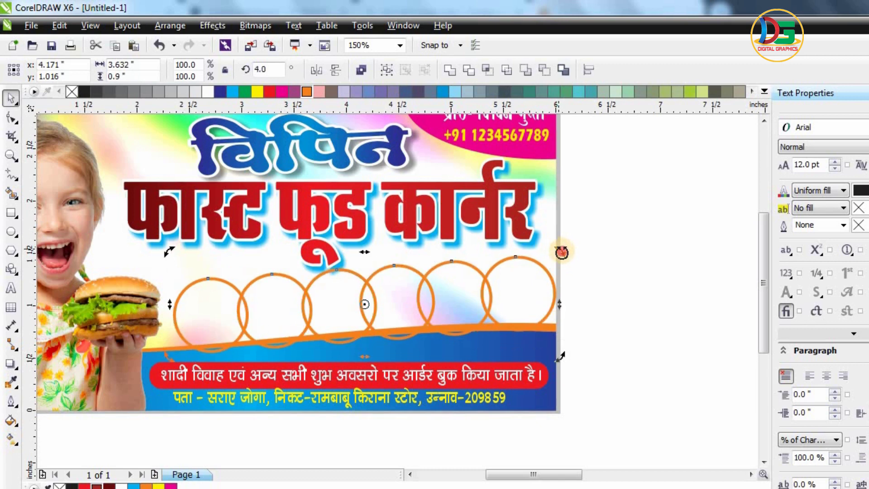
# Tilt and narrow the orange circle row, add a circle at its right end, and shift it left.
pyautogui.moveTo(564, 254); pyautogui.dragTo(565, 254)
pyautogui.click(594, 244)
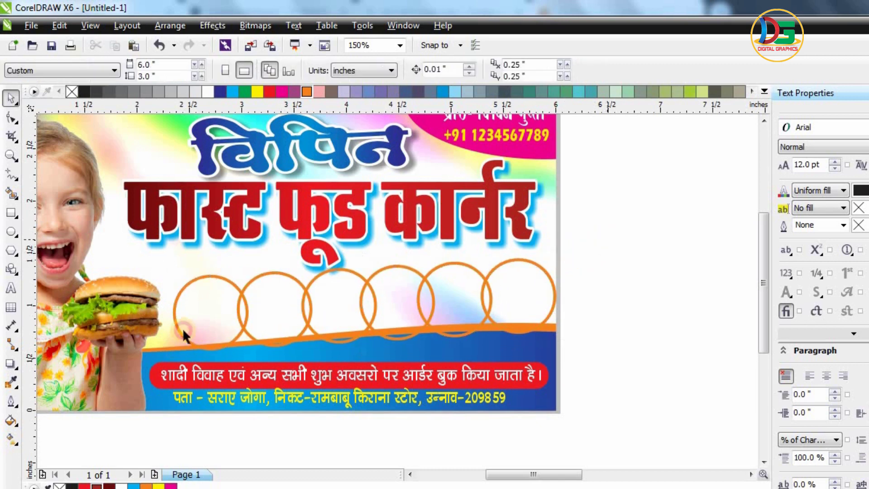
pyautogui.moveTo(138, 363); pyautogui.dragTo(138, 362)
pyautogui.moveTo(519, 252); pyautogui.dragTo(517, 253)
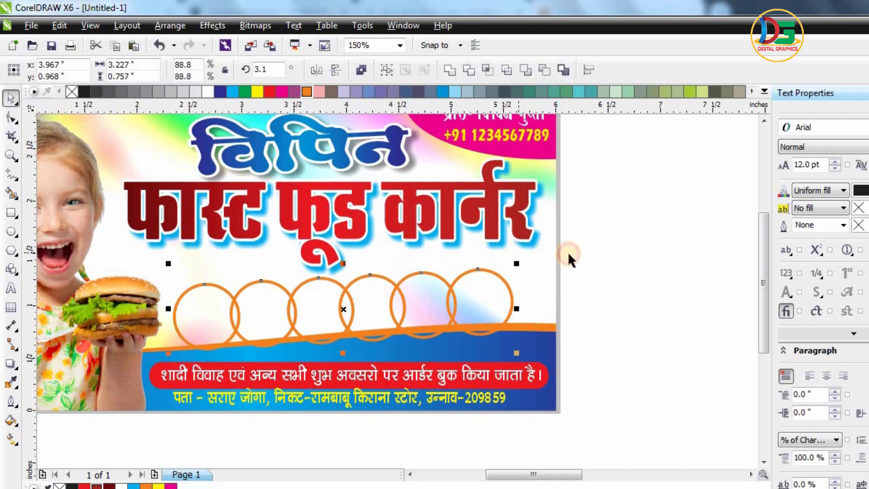
pyautogui.click(569, 249)
pyautogui.moveTo(510, 286); pyautogui.dragTo(566, 285)
pyautogui.moveTo(632, 252); pyautogui.dragTo(162, 360)
pyautogui.moveTo(370, 311); pyautogui.dragTo(364, 310)
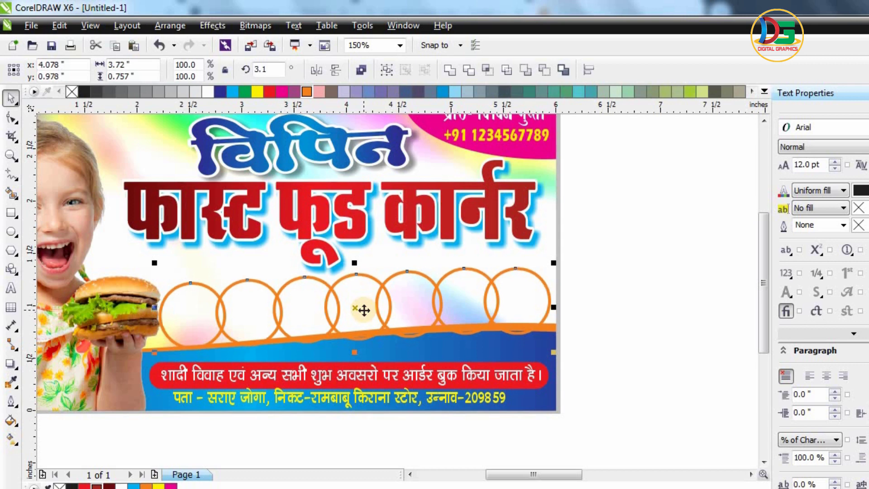
pyautogui.click(576, 292)
# Move the food photos beside the banner and raise the burger photo next to it.
pyautogui.scroll(-1, 344, 241)
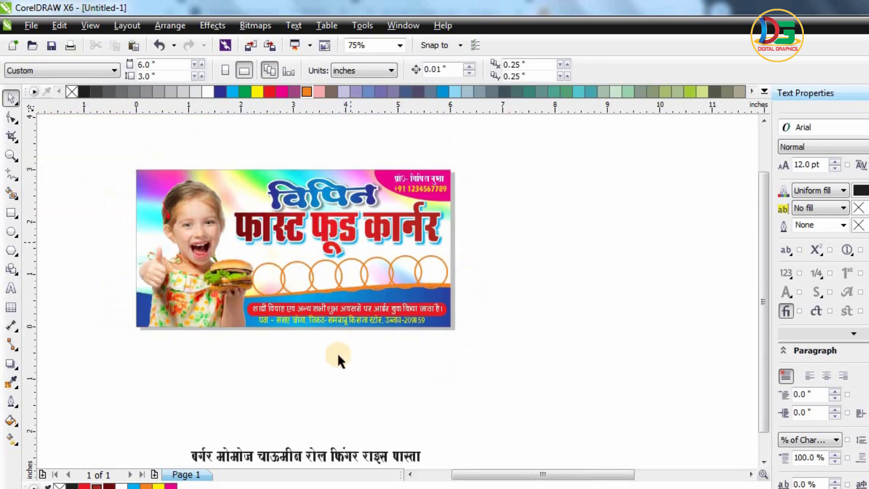
pyautogui.scroll(-1, 366, 324)
pyautogui.scroll(1, 640, 277)
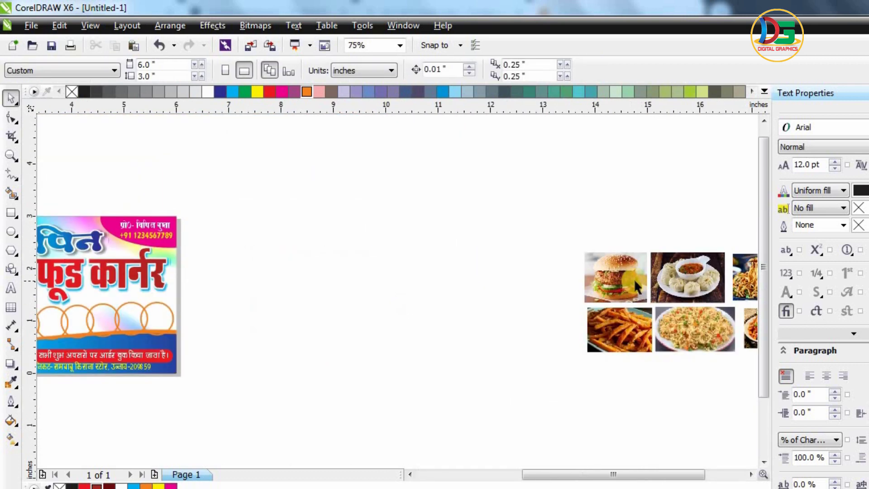
pyautogui.scroll(-1, 685, 267)
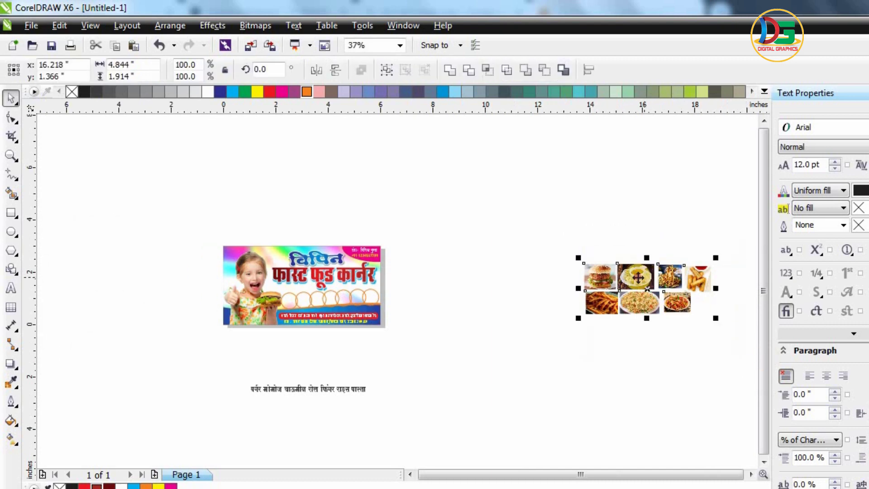
pyautogui.moveTo(705, 306); pyautogui.dragTo(479, 304)
pyautogui.scroll(1, 274, 298)
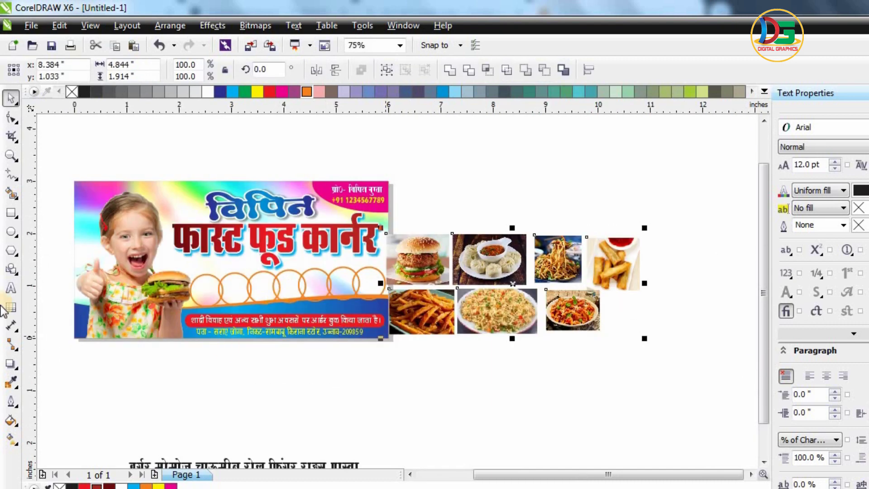
pyautogui.scroll(1, 141, 328)
pyautogui.moveTo(509, 245); pyautogui.dragTo(545, 256)
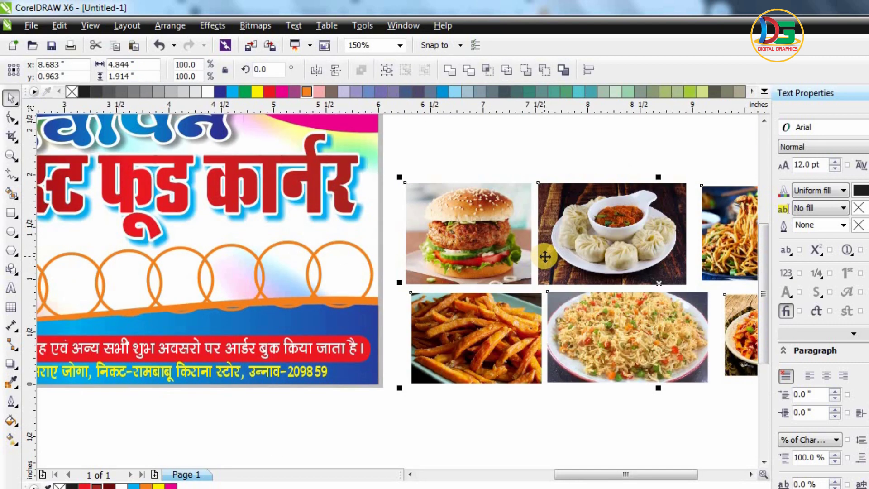
pyautogui.press('Escape')
pyautogui.scroll(-1, 591, 335)
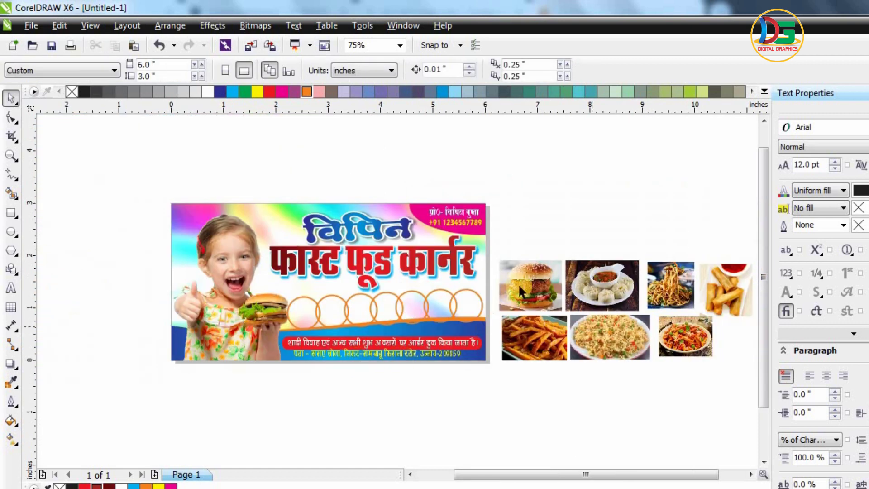
pyautogui.moveTo(519, 287); pyautogui.dragTo(516, 241)
# PowerClip the burger photo into the first circle and resize it to fit.
pyautogui.rightClick(518, 240)
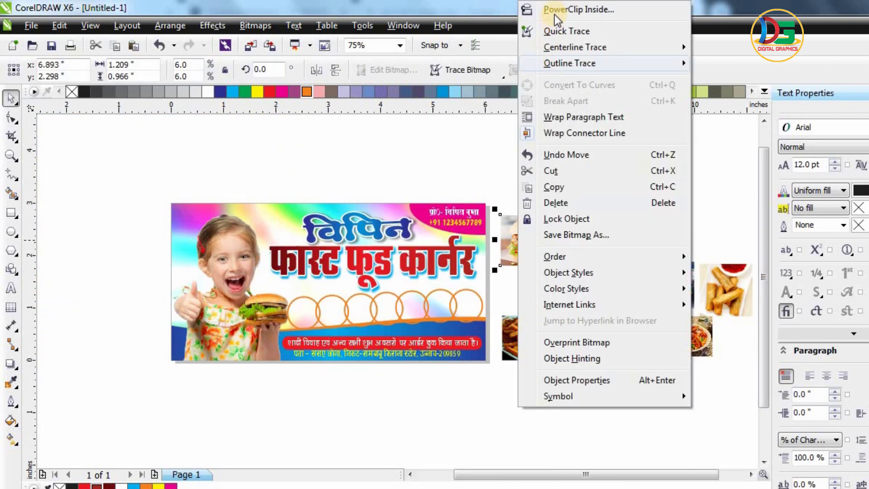
pyautogui.click(527, 8)
pyautogui.click(299, 320)
pyautogui.scroll(2, 299, 319)
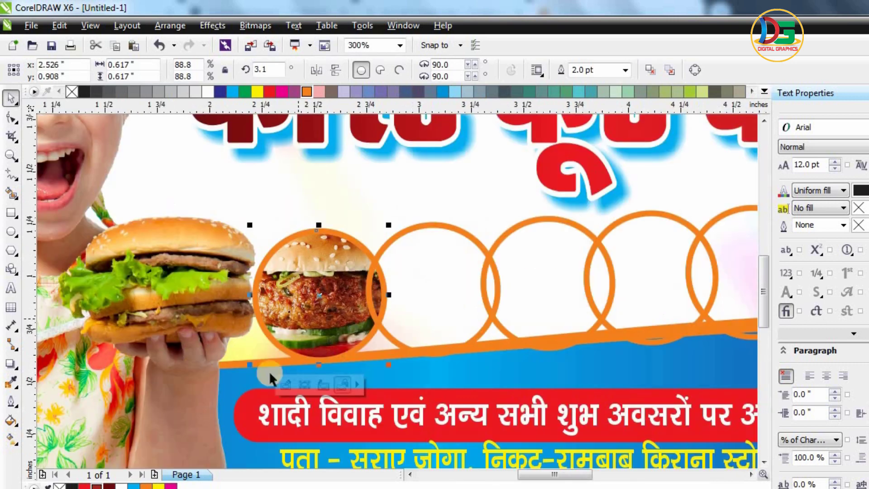
pyautogui.click(310, 384)
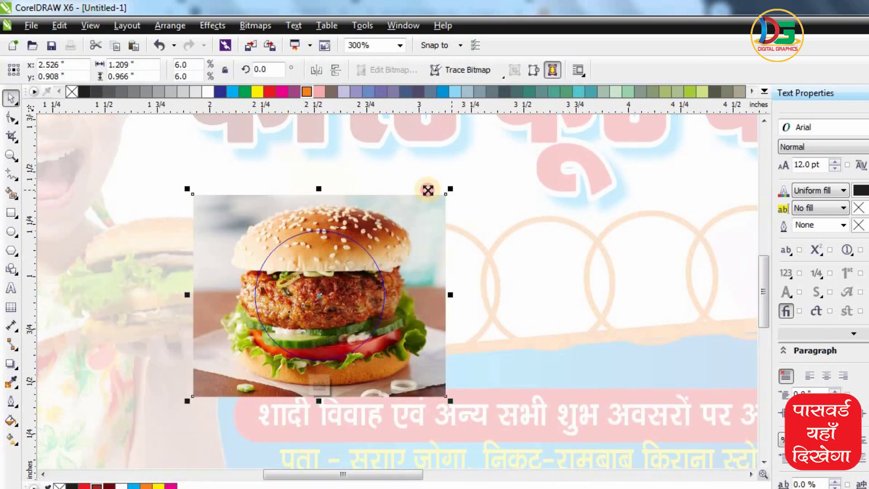
pyautogui.moveTo(428, 190); pyautogui.dragTo(411, 201)
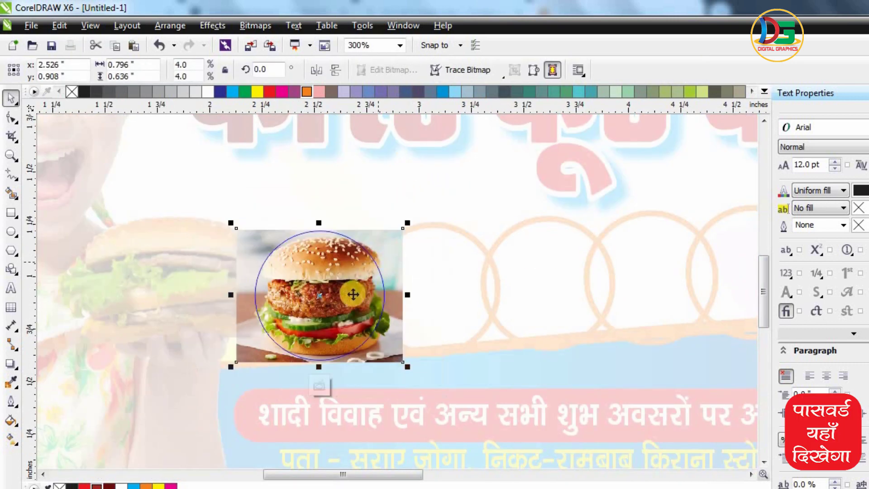
pyautogui.moveTo(407, 295); pyautogui.dragTo(388, 295)
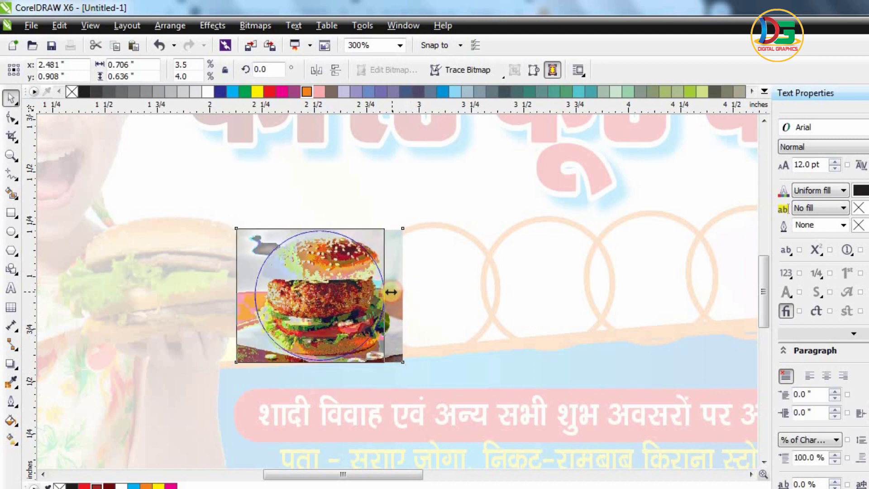
pyautogui.click(398, 293)
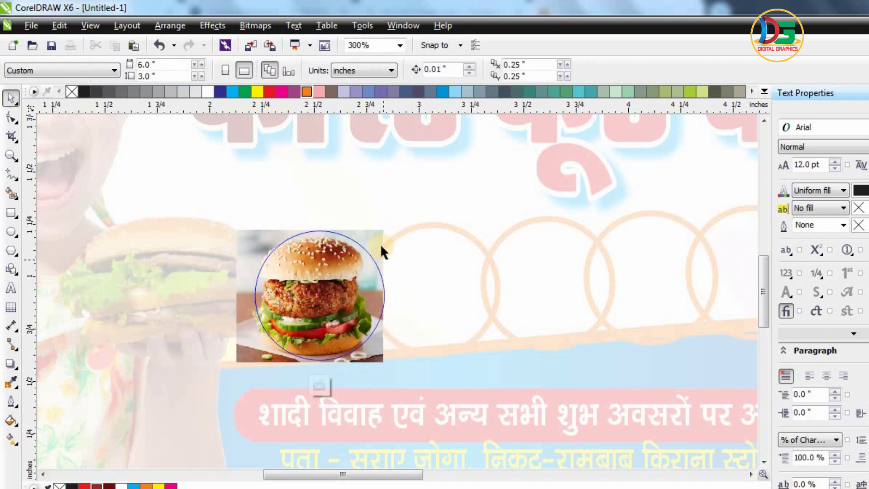
pyautogui.click(380, 245)
pyautogui.moveTo(396, 292); pyautogui.dragTo(401, 292)
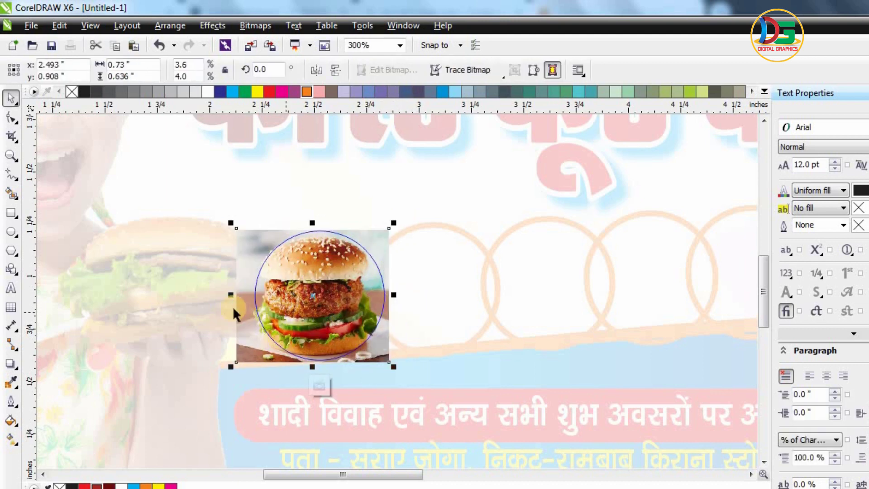
pyautogui.moveTo(241, 296); pyautogui.dragTo(254, 296)
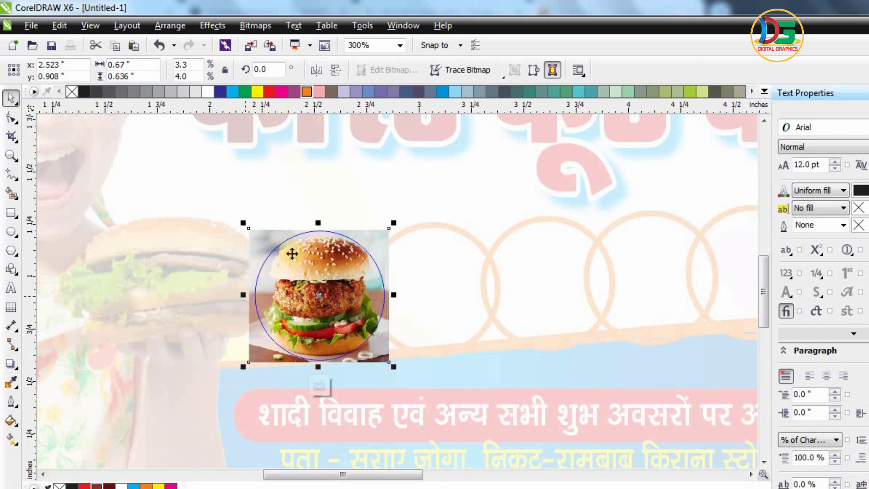
pyautogui.click(322, 385)
# PowerClip the fries photo into the second circle and shrink it to fit.
pyautogui.scroll(-2, 285, 294)
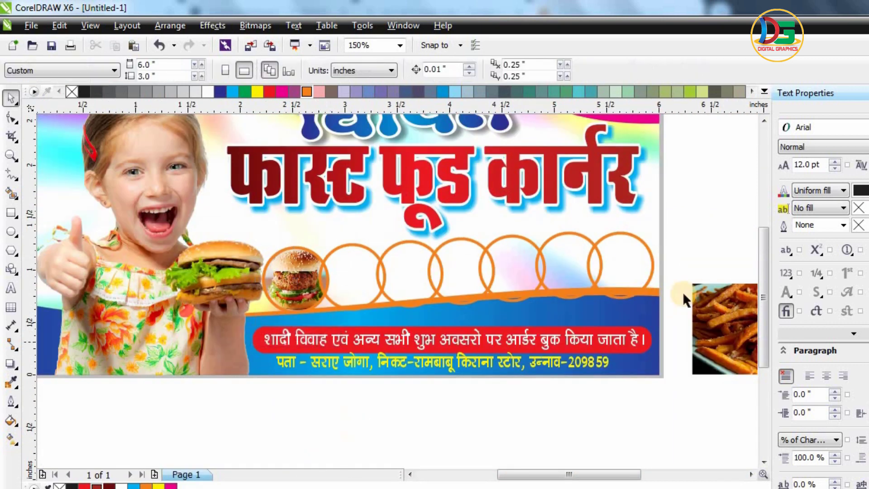
pyautogui.rightClick(702, 296)
pyautogui.click(726, 8)
pyautogui.click(353, 272)
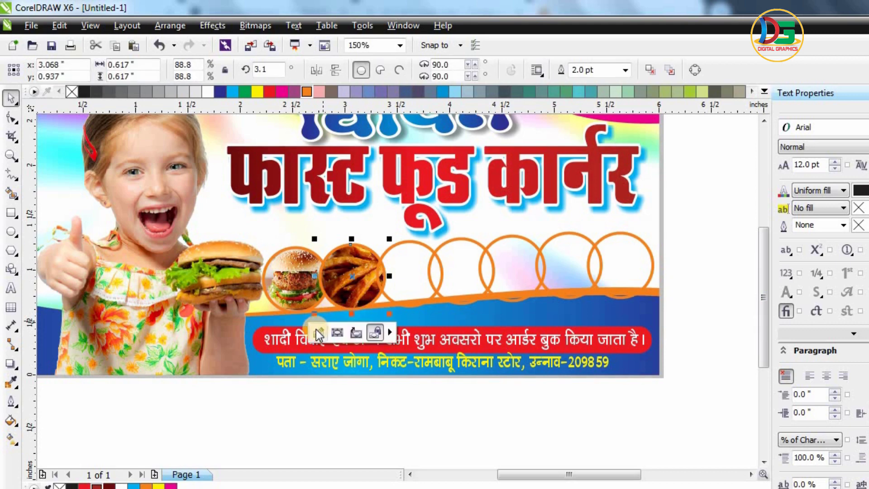
pyautogui.click(316, 331)
pyautogui.click(424, 235)
pyautogui.moveTo(483, 175); pyautogui.dragTo(443, 201)
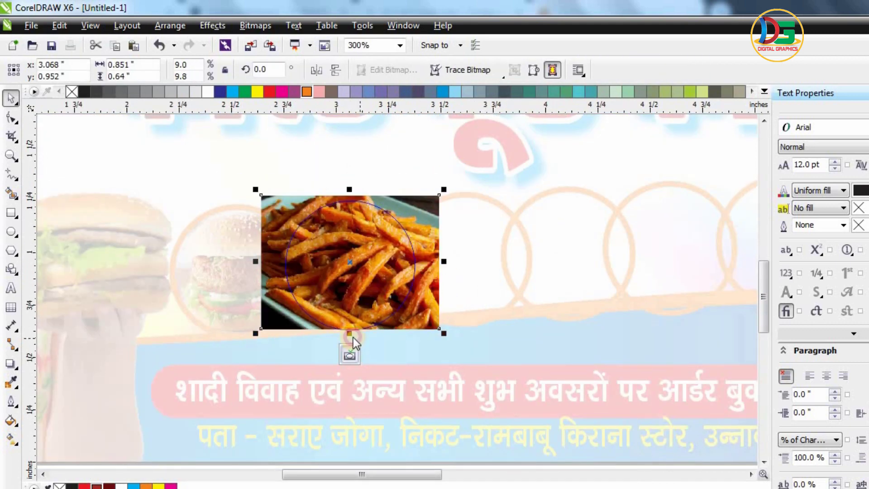
pyautogui.click(353, 357)
# PowerClip the momos photo into the third circle and resize it to fit.
pyautogui.click(601, 318)
pyautogui.rightClick(630, 202)
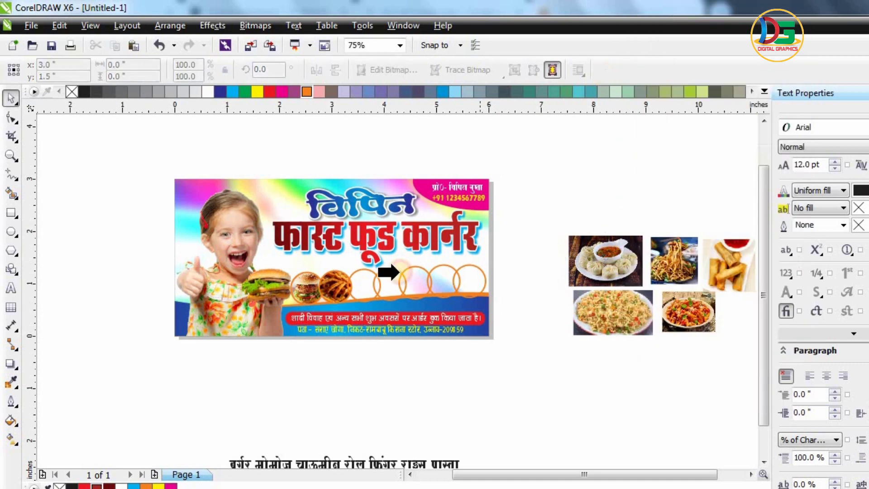
pyautogui.click(363, 285)
pyautogui.scroll(2, 363, 285)
pyautogui.scroll(2, 385, 287)
pyautogui.click(357, 352)
pyautogui.moveTo(540, 161)
pyautogui.mouseDown()
pyautogui.moveTo(497, 157)
pyautogui.moveTo(487, 196)
pyautogui.mouseUp()
pyautogui.scroll(2, 436, 258)
pyautogui.moveTo(518, 260); pyautogui.dragTo(477, 291)
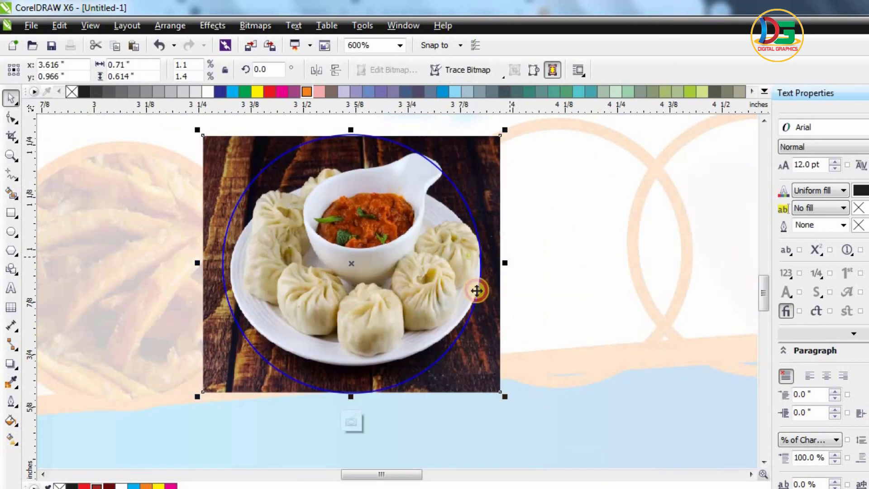
pyautogui.moveTo(511, 401); pyautogui.dragTo(518, 405)
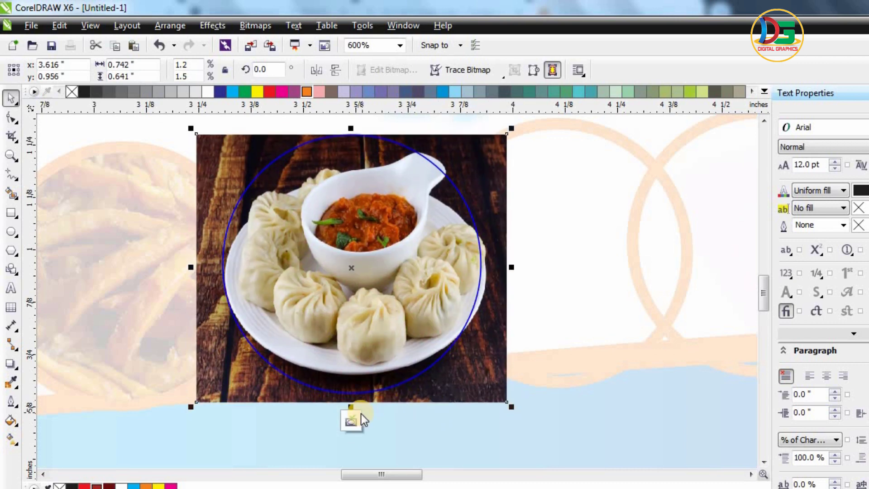
pyautogui.scroll(-3, 290, 307)
pyautogui.press('Escape')
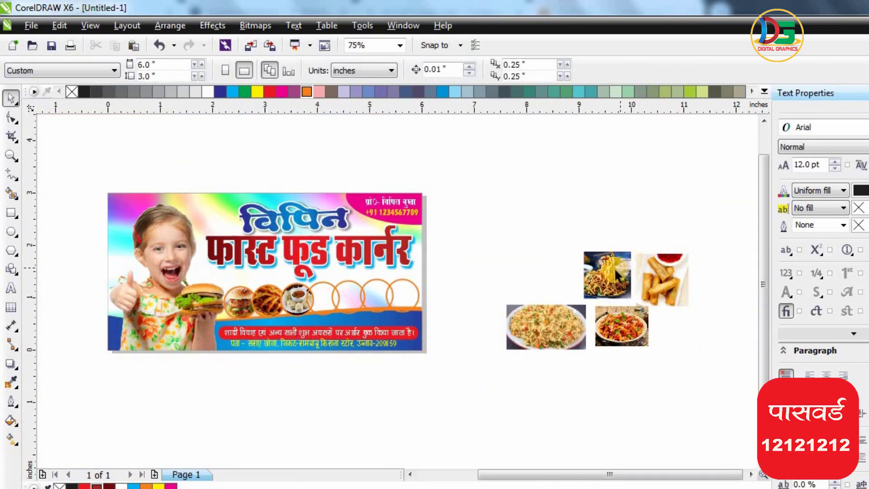
# PowerClip the noodles photo into the fourth circle.
pyautogui.rightClick(615, 268)
pyautogui.click(635, 11)
pyautogui.click(317, 294)
pyautogui.scroll(2, 317, 293)
pyautogui.scroll(1, 317, 293)
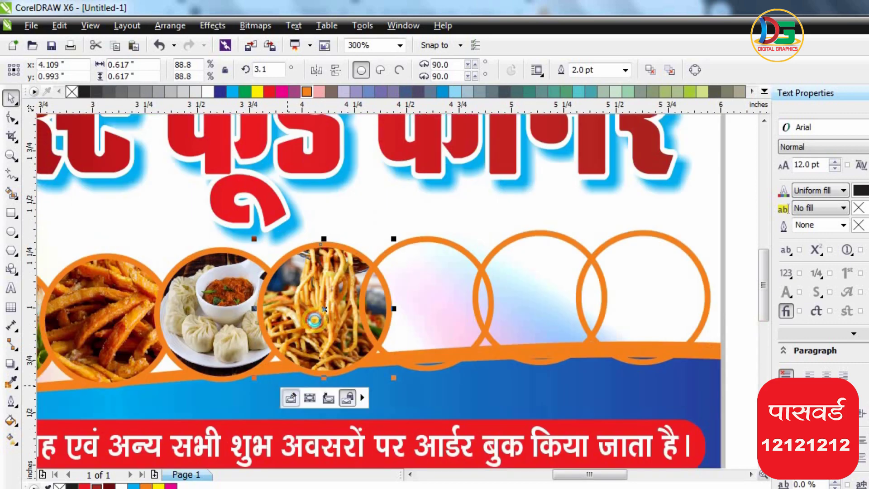
pyautogui.keyDown('ctrl'); pyautogui.click(315, 319); pyautogui.keyUp('ctrl')
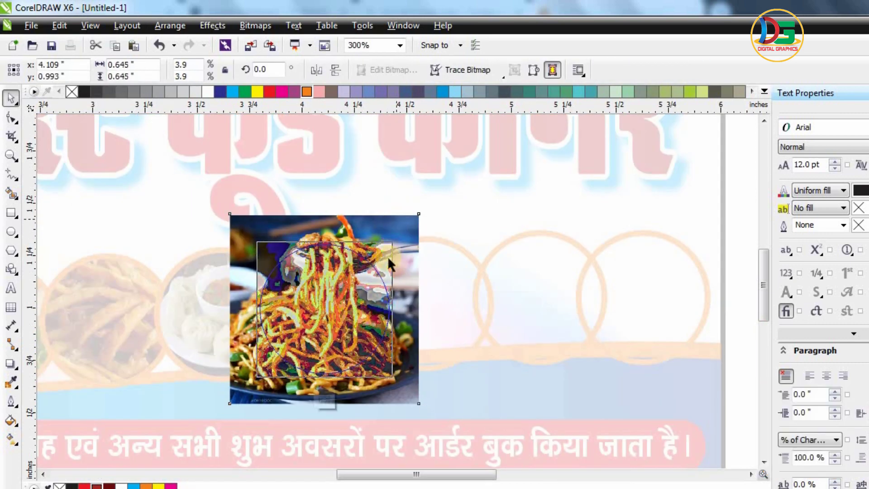
pyautogui.click(324, 395)
pyautogui.press('Escape')
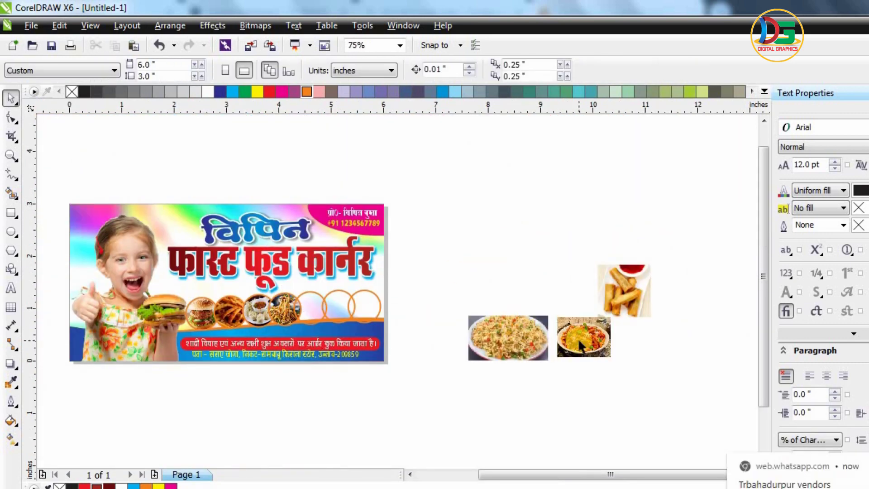
# PowerClip the pasta photo into the next empty circle and resize it to fill it.
pyautogui.rightClick(578, 338)
pyautogui.click(625, 9)
pyautogui.click(317, 305)
pyautogui.scroll(3, 317, 305)
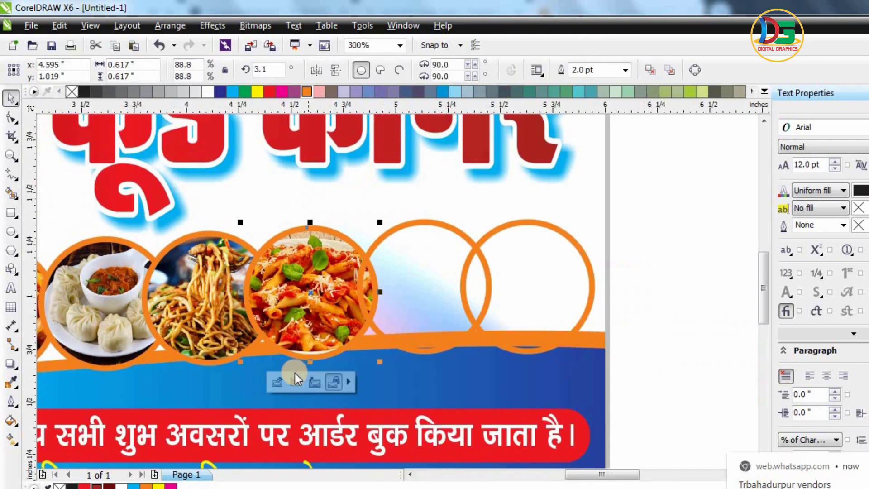
pyautogui.keyDown('ctrl'); pyautogui.click(405, 207); pyautogui.keyUp('ctrl')
pyautogui.moveTo(404, 206); pyautogui.dragTo(401, 222)
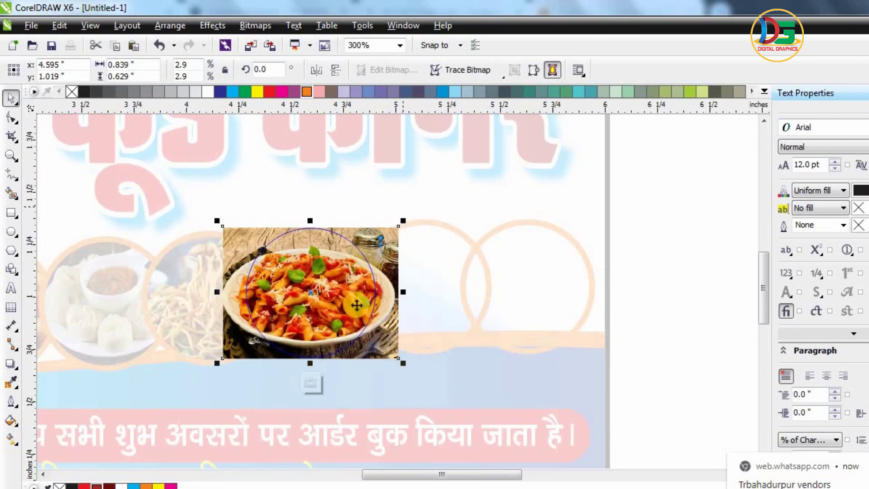
pyautogui.moveTo(403, 291); pyautogui.dragTo(389, 290)
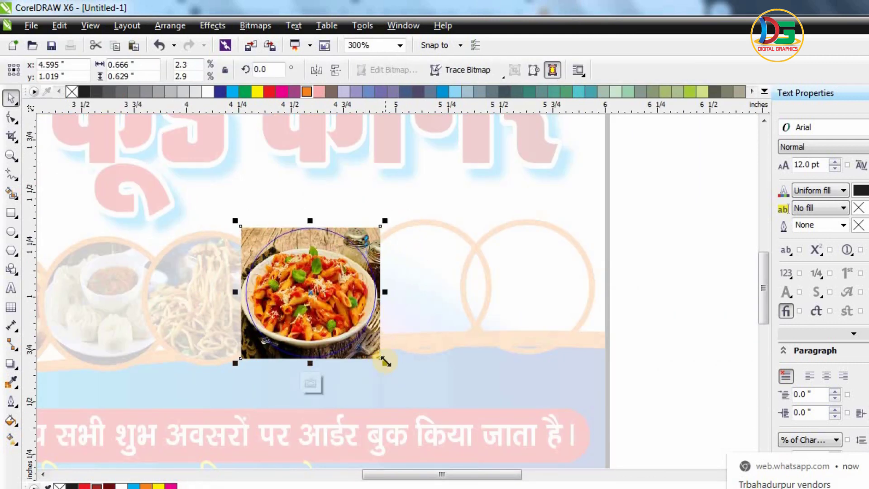
pyautogui.moveTo(382, 359); pyautogui.dragTo(392, 371)
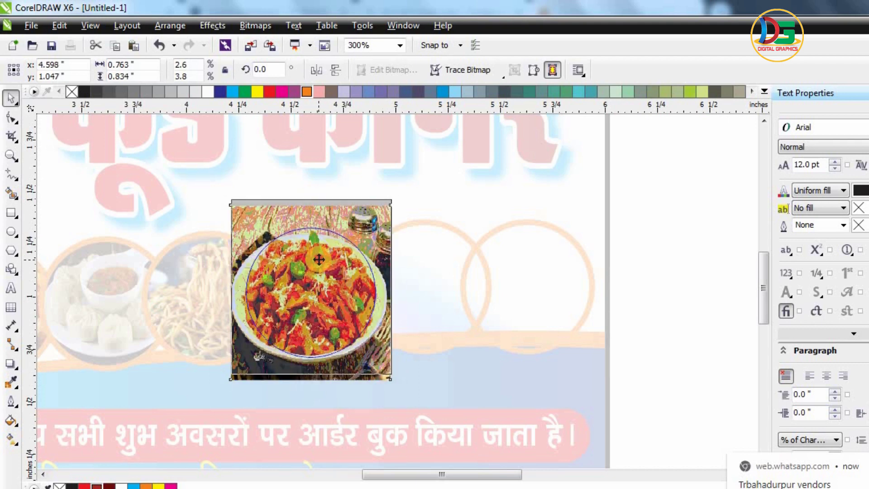
pyautogui.moveTo(311, 217); pyautogui.dragTo(311, 199)
pyautogui.click(317, 383)
pyautogui.scroll(-4, 524, 343)
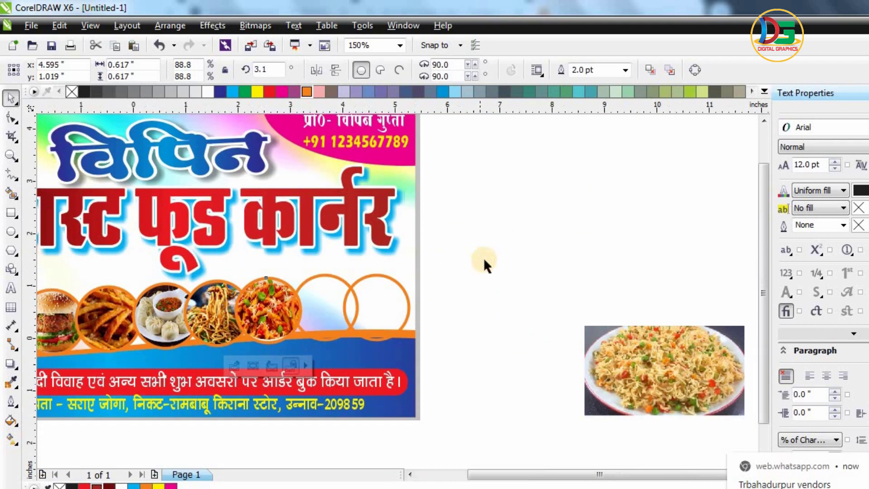
# PowerClip the fried rice photo into the next circle and resize it to fit.
pyautogui.click(534, 310)
pyautogui.rightClick(534, 311)
pyautogui.click(589, 8)
pyautogui.click(403, 272)
pyautogui.scroll(2, 404, 272)
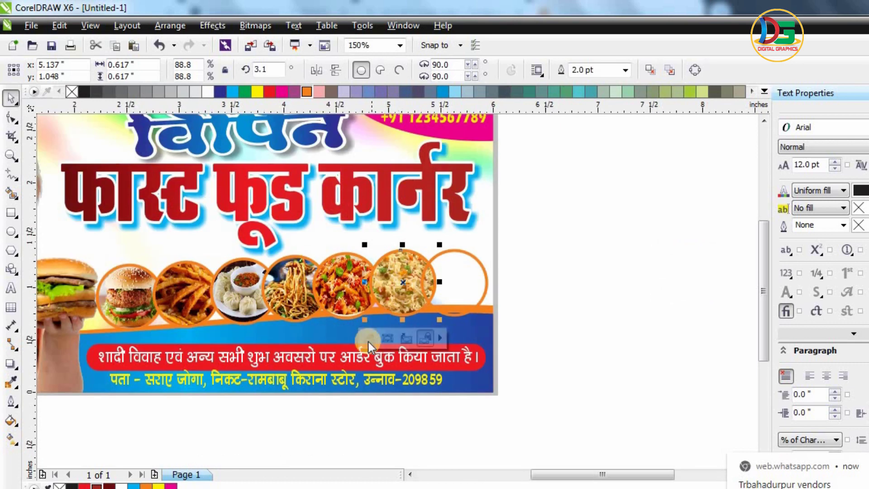
pyautogui.click(369, 340)
pyautogui.click(416, 271)
pyautogui.scroll(1, 416, 270)
pyautogui.moveTo(545, 202); pyautogui.dragTo(498, 232)
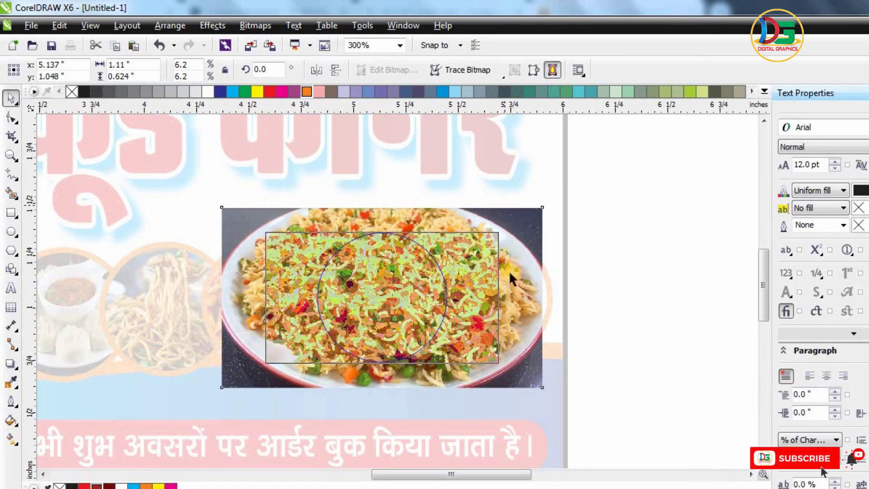
pyautogui.moveTo(498, 297); pyautogui.dragTo(458, 297)
pyautogui.moveTo(266, 298); pyautogui.dragTo(314, 297)
pyautogui.click(383, 389)
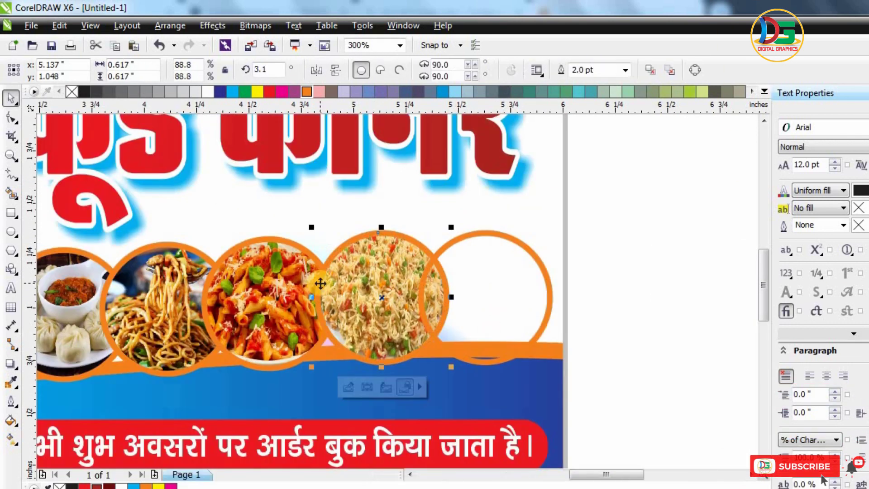
pyautogui.scroll(-2, 629, 249)
# Bring the spring roll photo over, PowerClip it into the last circle, and shrink it to fit.
pyautogui.moveTo(629, 248); pyautogui.dragTo(446, 274)
pyautogui.scroll(2, 407, 275)
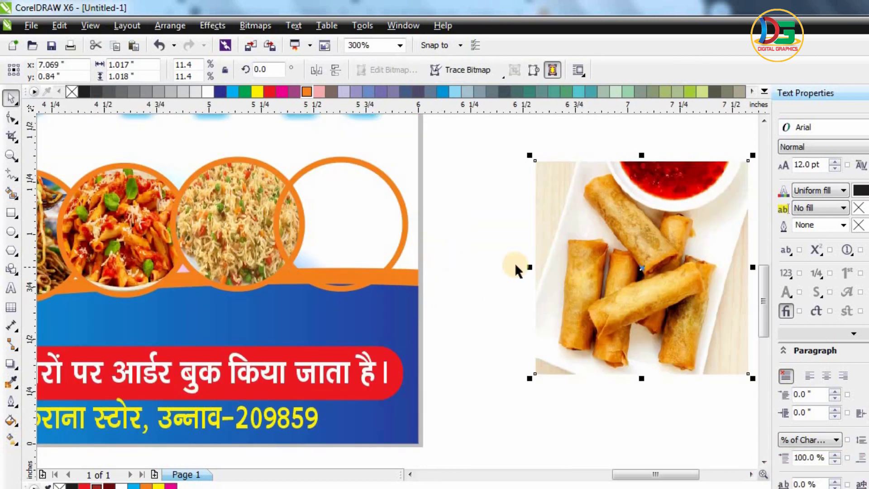
pyautogui.rightClick(611, 247)
pyautogui.click(634, 7)
pyautogui.click(333, 167)
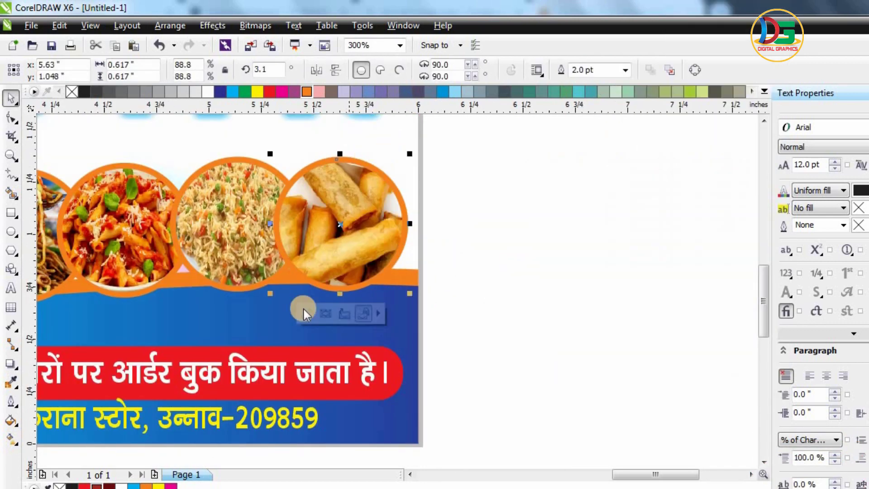
pyautogui.click(302, 310)
pyautogui.click(366, 254)
pyautogui.moveTo(449, 333); pyautogui.dragTo(414, 297)
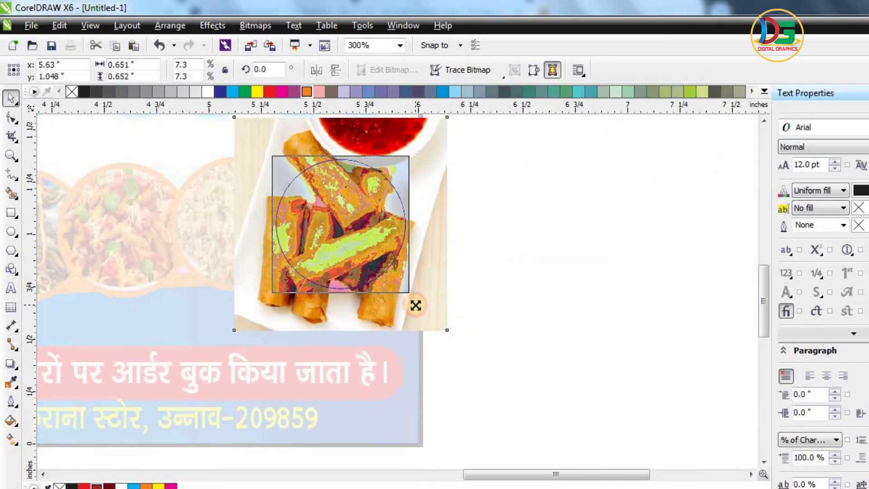
pyautogui.click(340, 314)
pyautogui.click(662, 270)
pyautogui.scroll(-3, 662, 270)
pyautogui.scroll(-1, 356, 354)
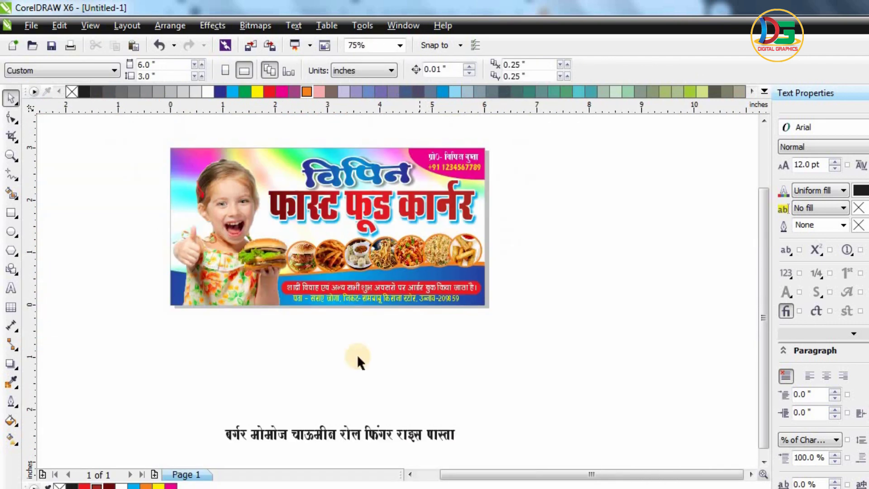
# Set the food-names line in the RAJ 04 font.
pyautogui.click(313, 437)
pyautogui.scroll(2, 376, 363)
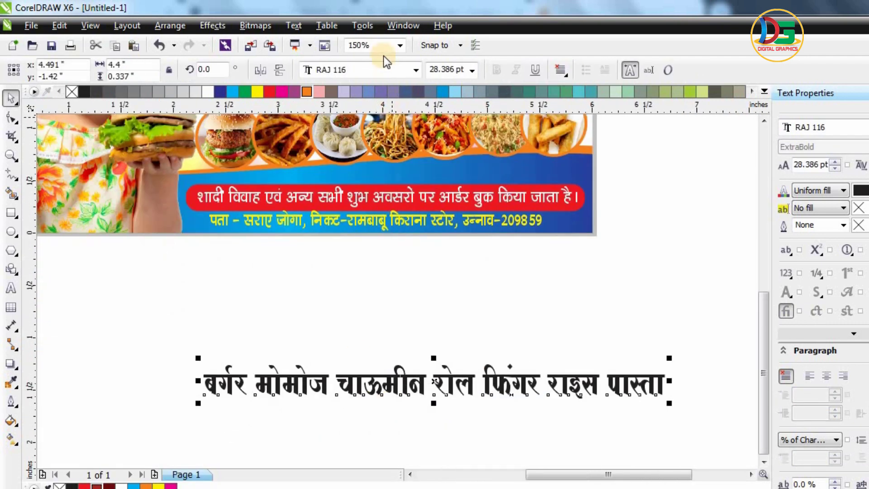
pyautogui.click(384, 64)
pyautogui.write('Raj')
pyautogui.press('Return')
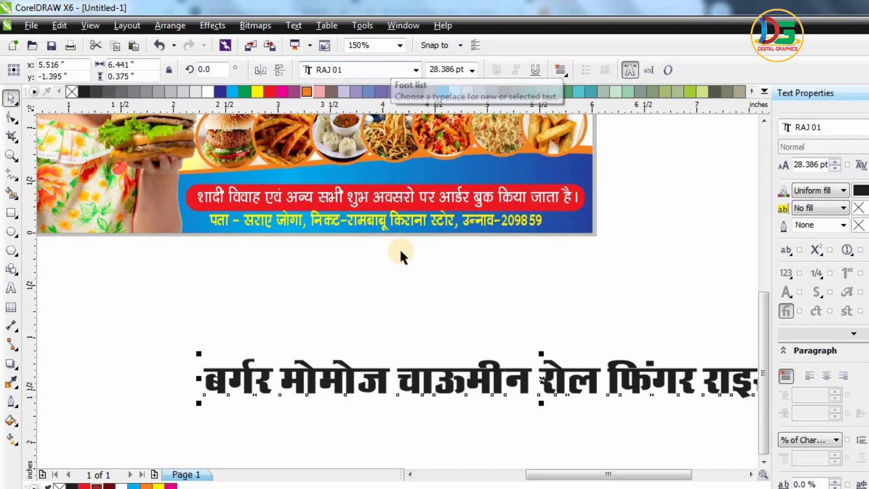
pyautogui.click(363, 64)
pyautogui.write('Raj 0')
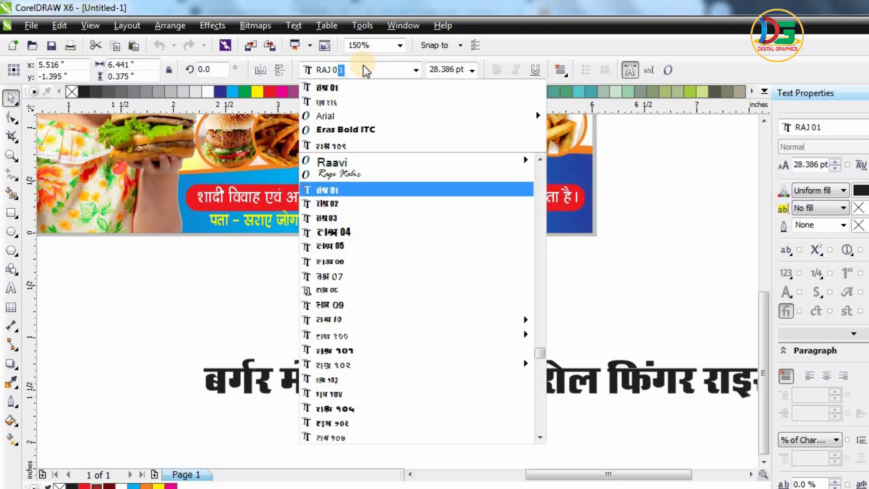
pyautogui.write('4')
pyautogui.press('Return')
# Scale the names line down into the banner and delete everything after बर्गर.
pyautogui.moveTo(202, 359)
pyautogui.mouseDown()
pyautogui.moveTo(432, 365)
pyautogui.moveTo(249, 175)
pyautogui.moveTo(610, 167)
pyautogui.mouseUp()
pyautogui.doubleClick(249, 174)
pyautogui.press('Delete')
# Shrink the बर्गर label, center it under the burger circle, and make it white.
pyautogui.click(14, 97)
pyautogui.scroll(2, 551, 299)
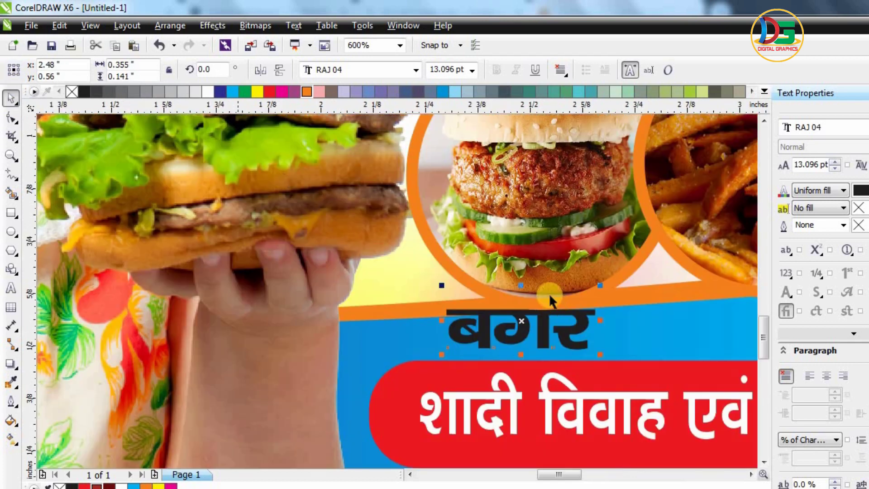
pyautogui.moveTo(601, 290); pyautogui.dragTo(588, 290)
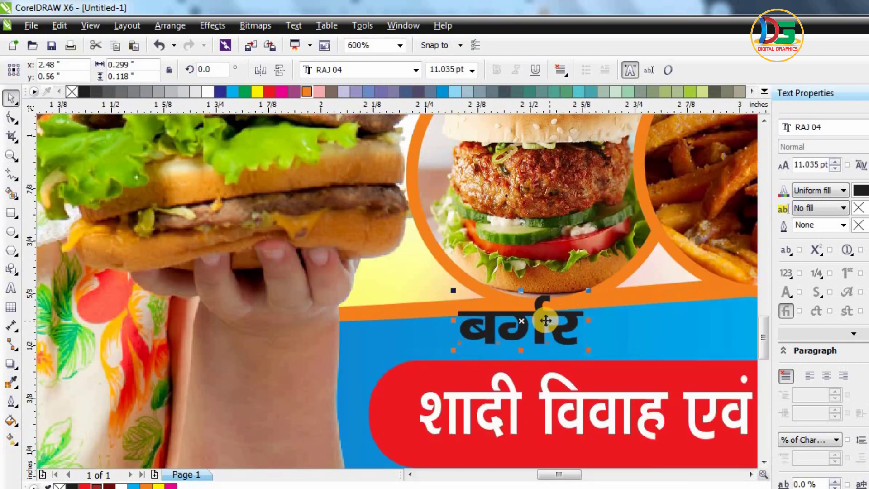
pyautogui.moveTo(546, 321); pyautogui.dragTo(570, 315)
pyautogui.click(208, 91)
pyautogui.scroll(-2, 322, 157)
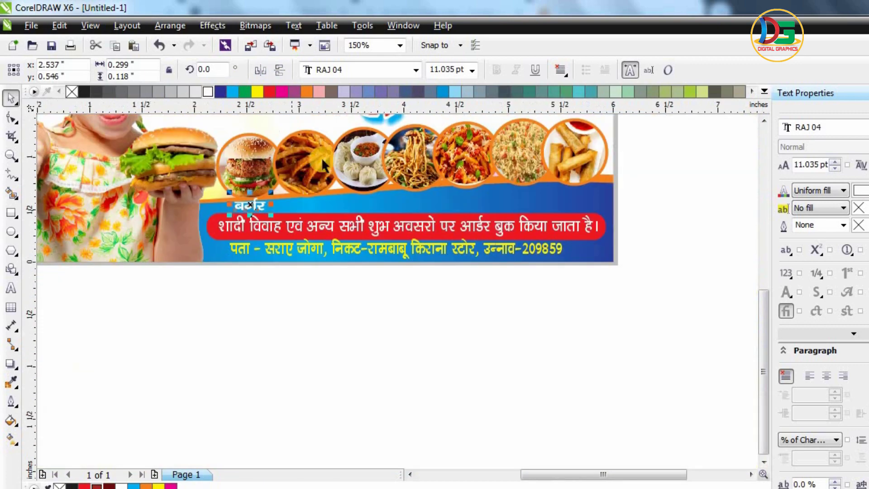
pyautogui.scroll(1, 321, 157)
# Copy the बर्गर label to the right and paste the remaining food names into the copy.
pyautogui.moveTo(254, 236); pyautogui.dragTo(374, 239)
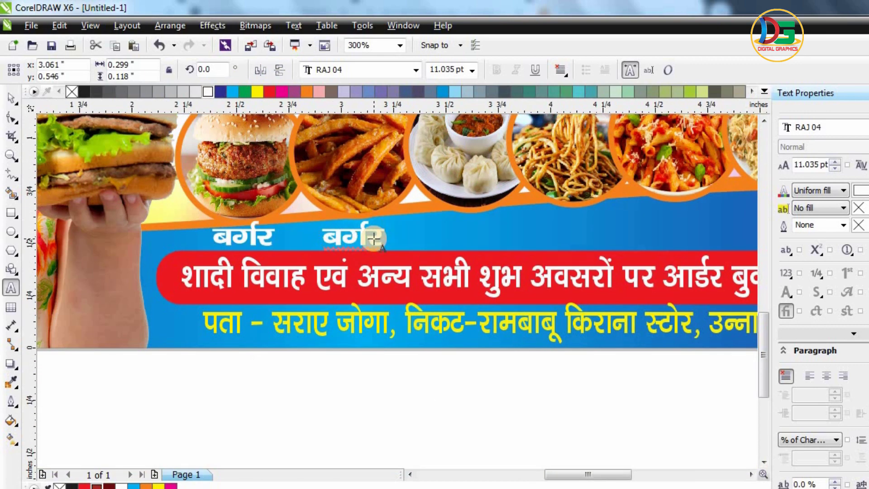
pyautogui.hotkey('ctrl', 'a')
pyautogui.hotkey('ctrl', 'v')
pyautogui.scroll(-1, 374, 239)
pyautogui.scroll(1, 524, 227)
pyautogui.moveTo(483, 244); pyautogui.dragTo(545, 243)
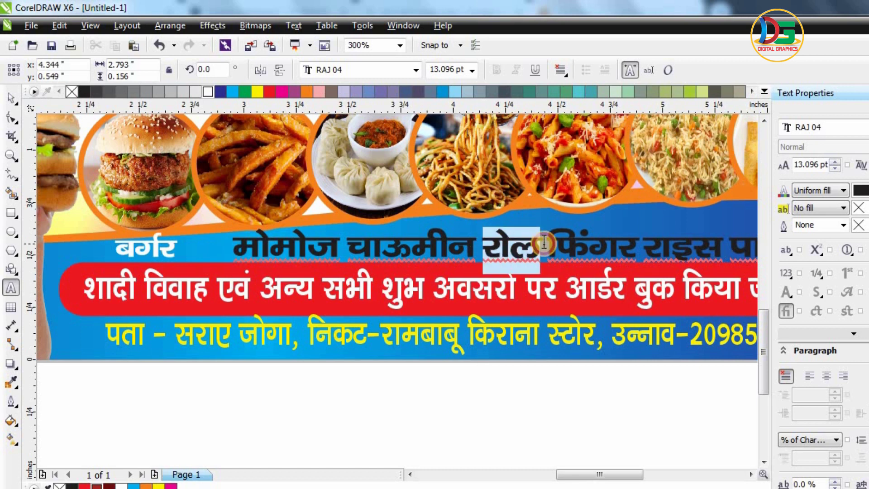
pyautogui.press('Delete')
pyautogui.hotkey('ctrl', 'space')
pyautogui.moveTo(394, 245); pyautogui.dragTo(379, 374)
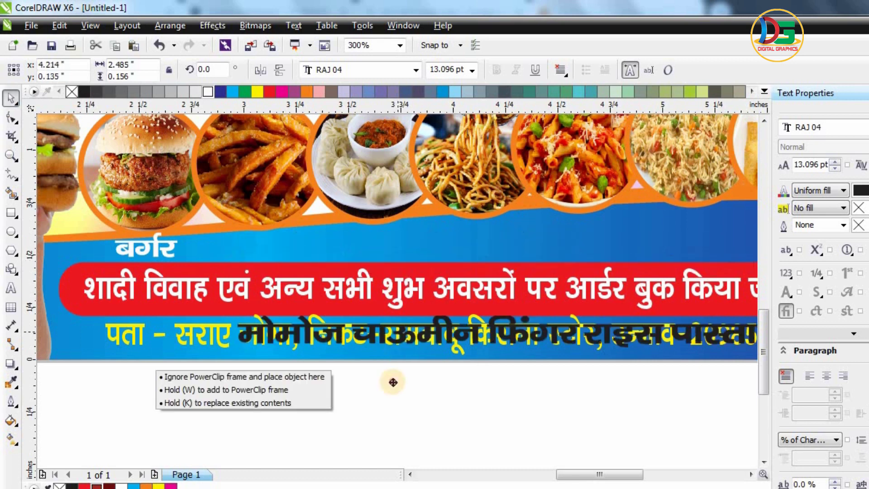
pyautogui.hotkey('ctrl', 'z')
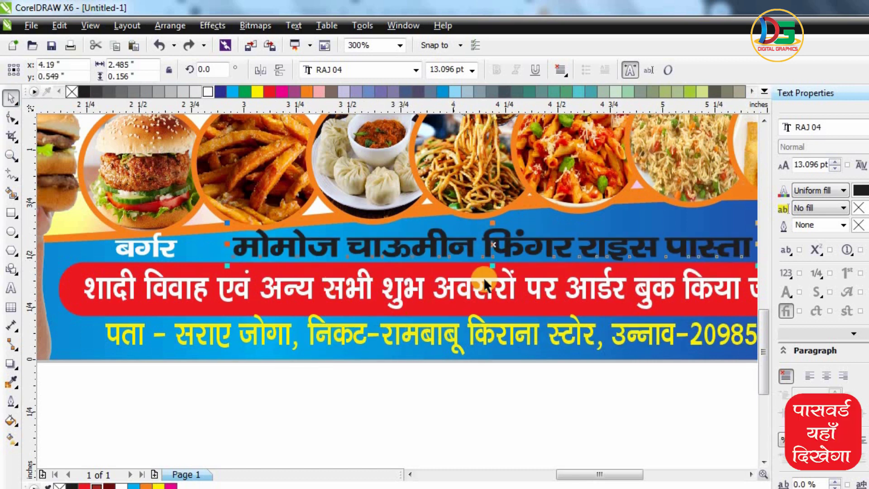
pyautogui.hotkey('ctrl', 'z')
# Delete फिंगर from the names line, move it below the banner, and put a बर्गर copy under the fries circle.
pyautogui.doubleClick(330, 249)
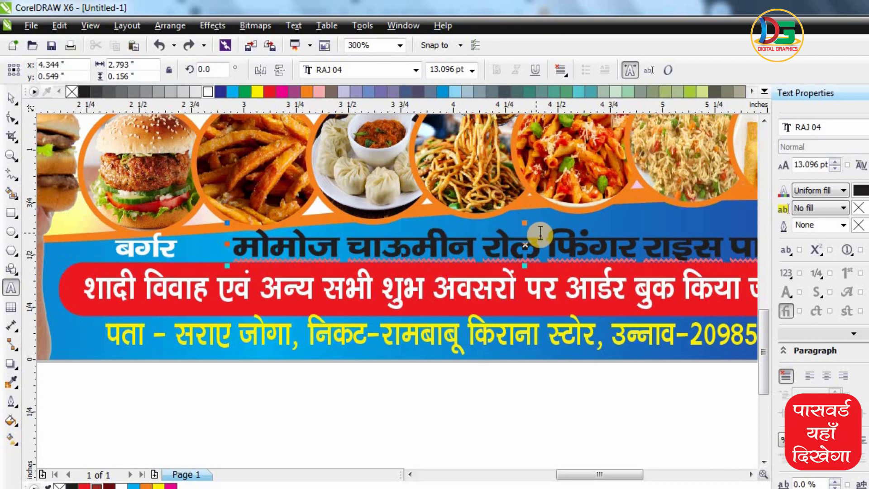
pyautogui.moveTo(552, 234); pyautogui.dragTo(640, 236)
pyautogui.hotkey('ctrl', 'c')
pyautogui.press('Delete')
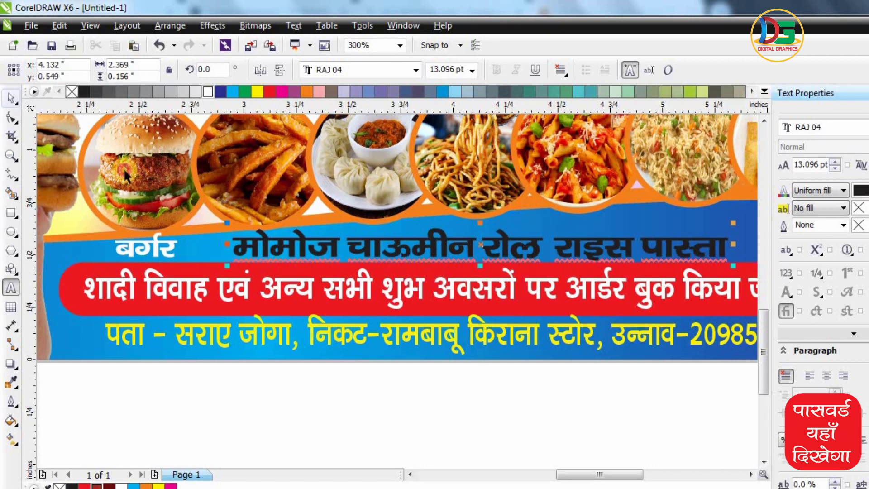
pyautogui.moveTo(317, 248); pyautogui.dragTo(317, 390)
pyautogui.moveTo(133, 244); pyautogui.dragTo(276, 263)
# Turn the dropped label copy into a white फिंगर label and shrink it.
pyautogui.rightClick(276, 263)
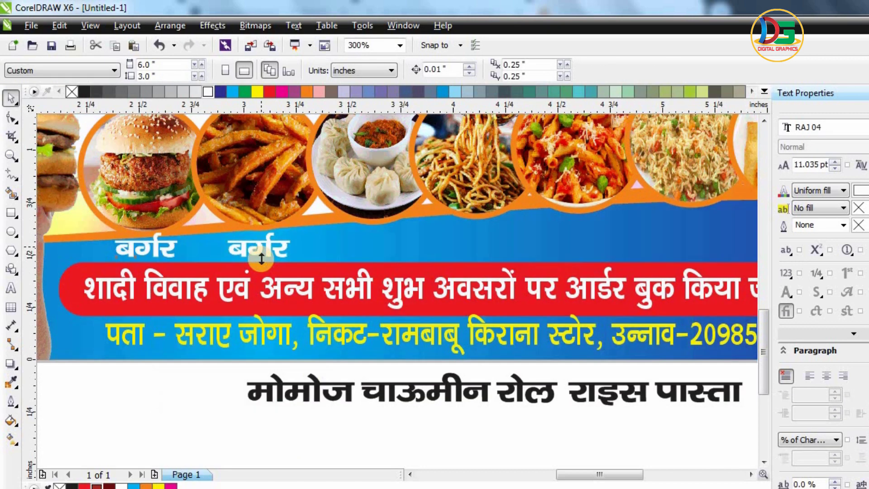
pyautogui.doubleClick(256, 247)
pyautogui.hotkey('ctrl', 'a')
pyautogui.hotkey('ctrl', 'v')
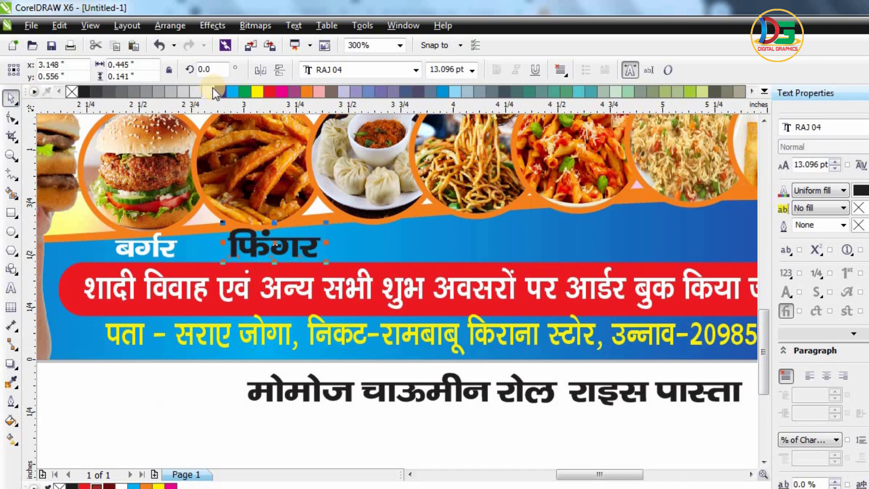
pyautogui.click(210, 91)
pyautogui.moveTo(326, 223); pyautogui.dragTo(317, 229)
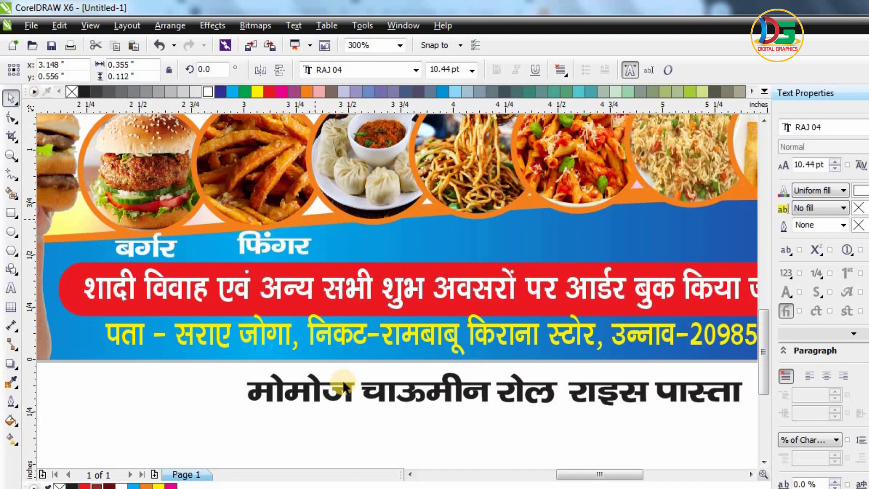
# Move मोमोज from the names line into a label copy, scaled and placed under the momos photo.
pyautogui.doubleClick(358, 394)
pyautogui.moveTo(361, 391); pyautogui.dragTo(205, 379)
pyautogui.hotkey('ctrl', 'c')
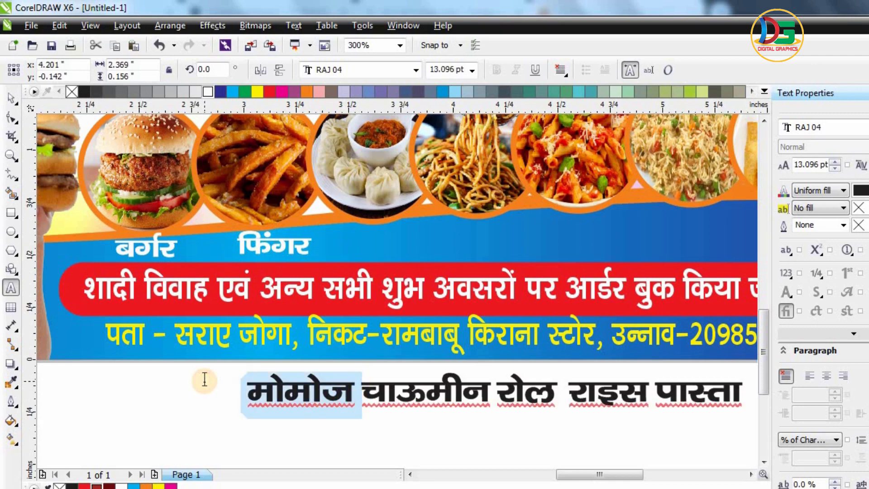
pyautogui.press('Delete')
pyautogui.click(11, 98)
pyautogui.moveTo(274, 246); pyautogui.dragTo(386, 253)
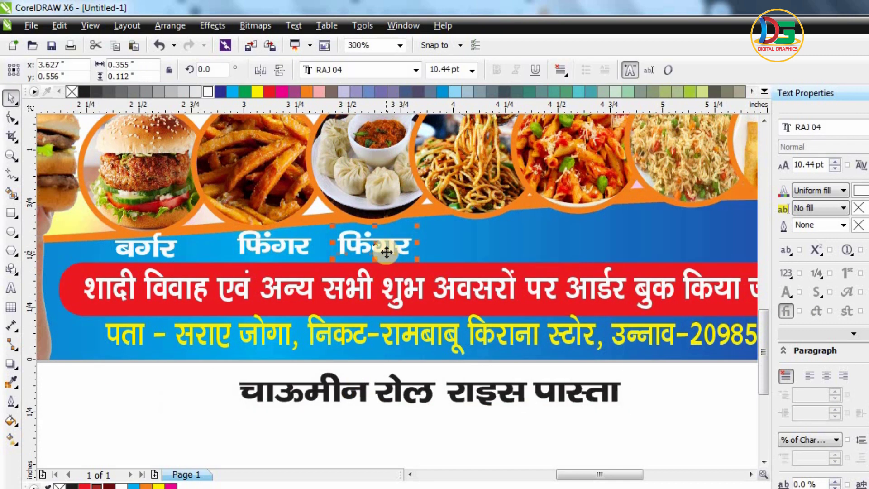
pyautogui.hotkey('ctrl', 'a')
pyautogui.hotkey('ctrl', 'v')
pyautogui.click(11, 97)
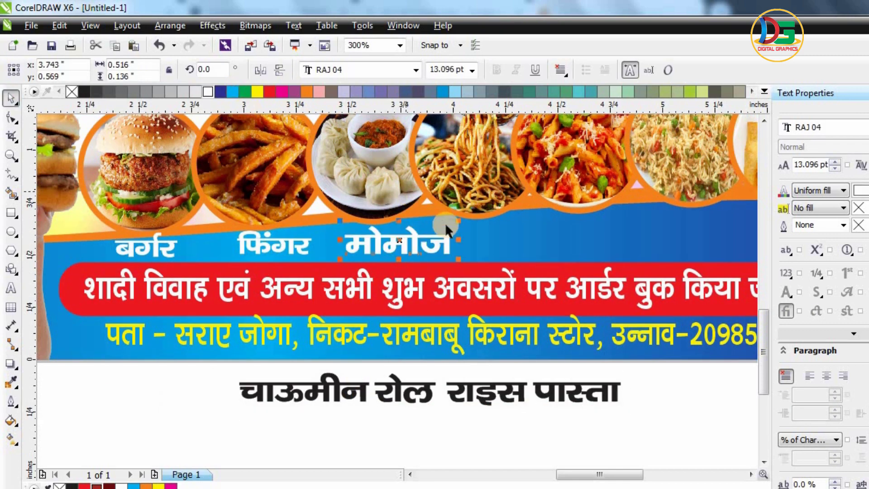
pyautogui.moveTo(435, 218); pyautogui.dragTo(441, 221)
pyautogui.moveTo(388, 241); pyautogui.dragTo(381, 241)
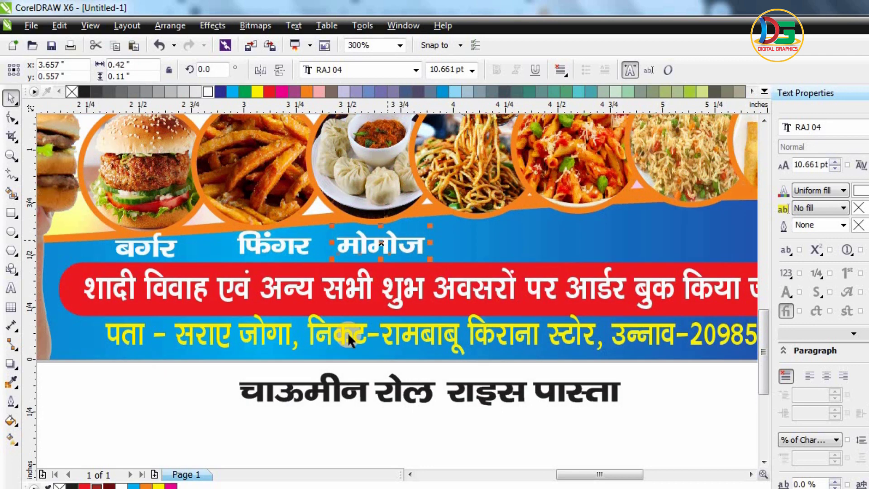
# Make a white चाऊमीन label from the spare line, sized to match the other labels.
pyautogui.click(308, 423)
pyautogui.press('F8')
pyautogui.moveTo(368, 385); pyautogui.dragTo(174, 366)
pyautogui.hotkey('ctrl', 'c')
pyautogui.press('Delete')
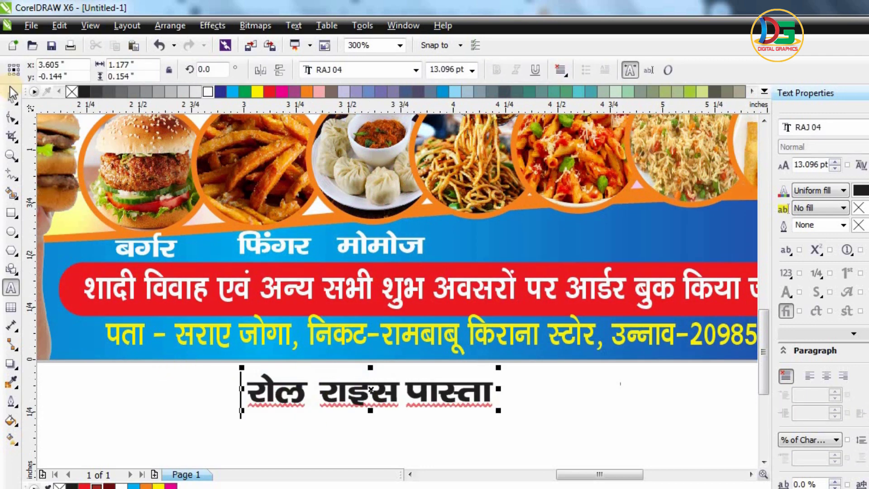
pyautogui.hotkey('ctrl', 'space')
pyautogui.moveTo(379, 246); pyautogui.dragTo(481, 246)
pyautogui.doubleClick(481, 245)
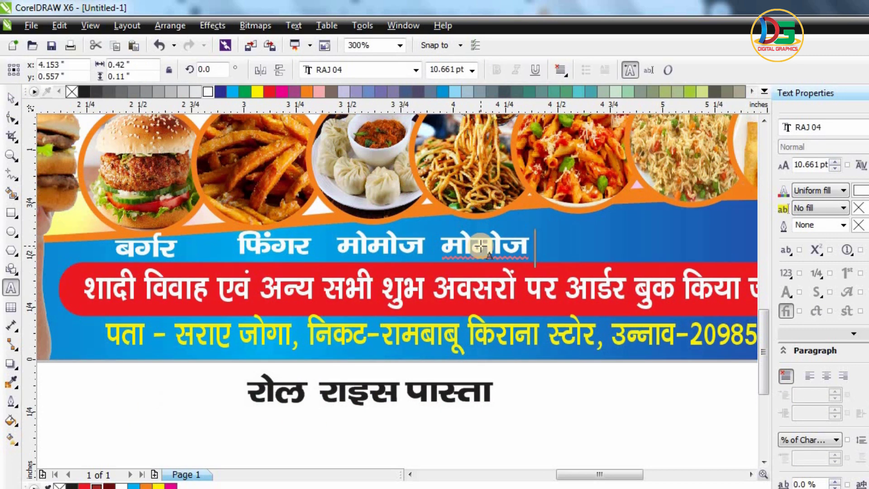
pyautogui.hotkey('ctrl', 'v')
pyautogui.click(10, 97)
pyautogui.moveTo(562, 223); pyautogui.dragTo(546, 223)
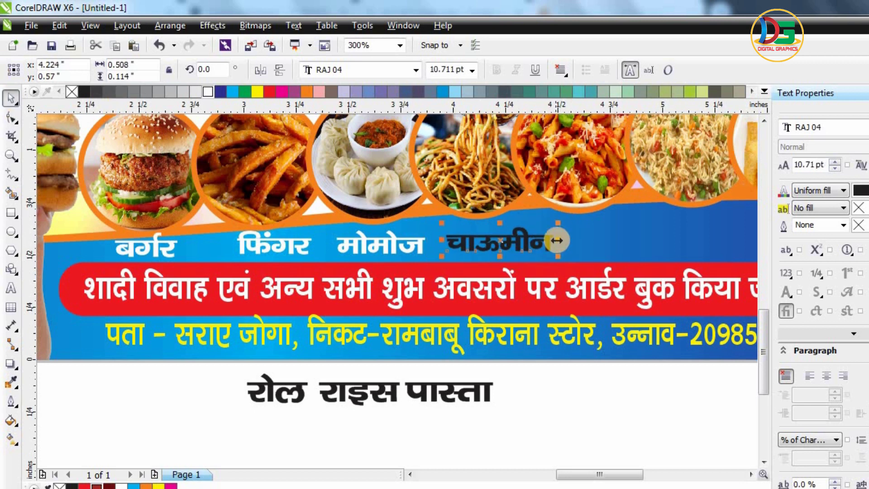
pyautogui.click(208, 92)
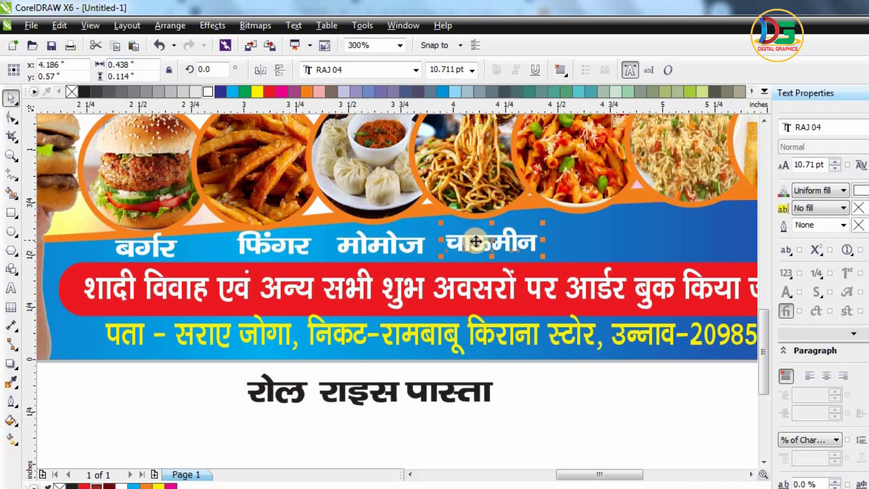
# Cut the word पास्ता out of the spare line of dish names.
pyautogui.scroll(-1, 376, 356)
pyautogui.click(371, 354)
pyautogui.scroll(1, 370, 335)
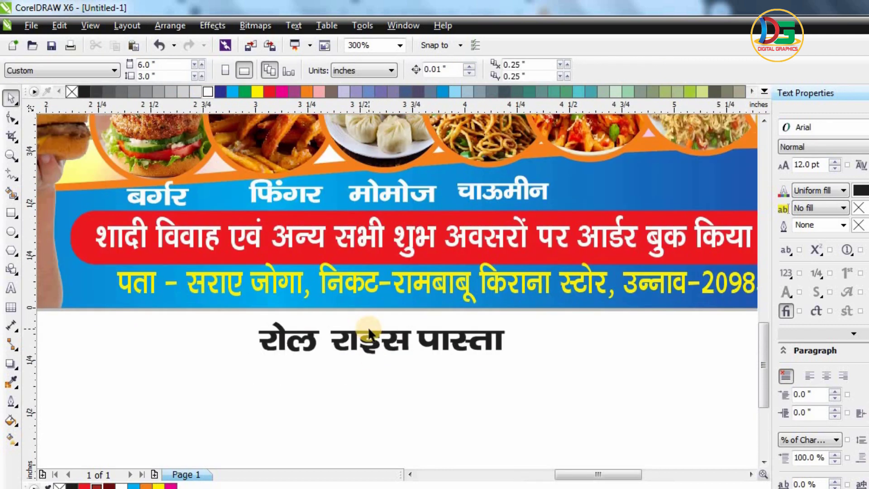
pyautogui.press('F8')
pyautogui.moveTo(418, 340); pyautogui.dragTo(504, 340)
pyautogui.press('Delete')
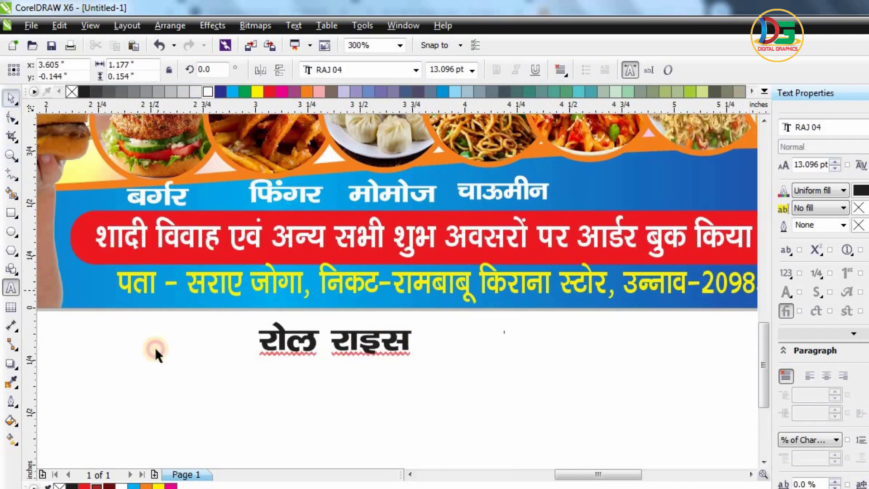
# Duplicate the चाऊमीन label to the right and change its text to पास्ता.
pyautogui.click(155, 348)
pyautogui.scroll(-1, 276, 346)
pyautogui.scroll(1, 401, 266)
pyautogui.moveTo(401, 265); pyautogui.dragTo(487, 267)
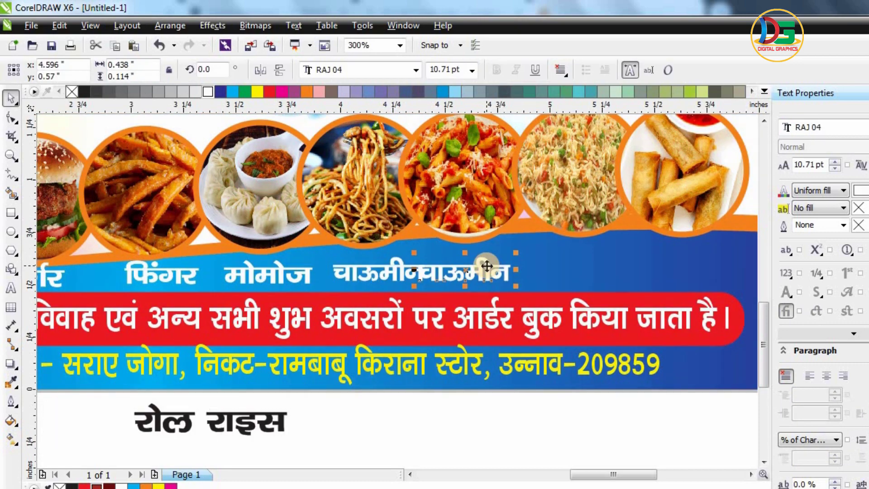
pyautogui.doubleClick(487, 266)
pyautogui.hotkey('ctrl', 'a')
pyautogui.write('पा')
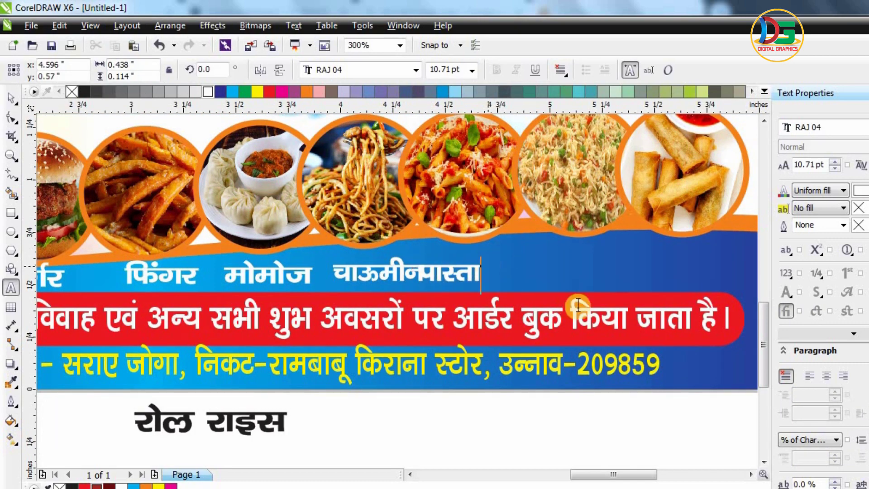
# Place another label copy under the fried rice photo, retyped as फ्राईड राइस on two lines.
pyautogui.moveTo(458, 268); pyautogui.dragTo(578, 266)
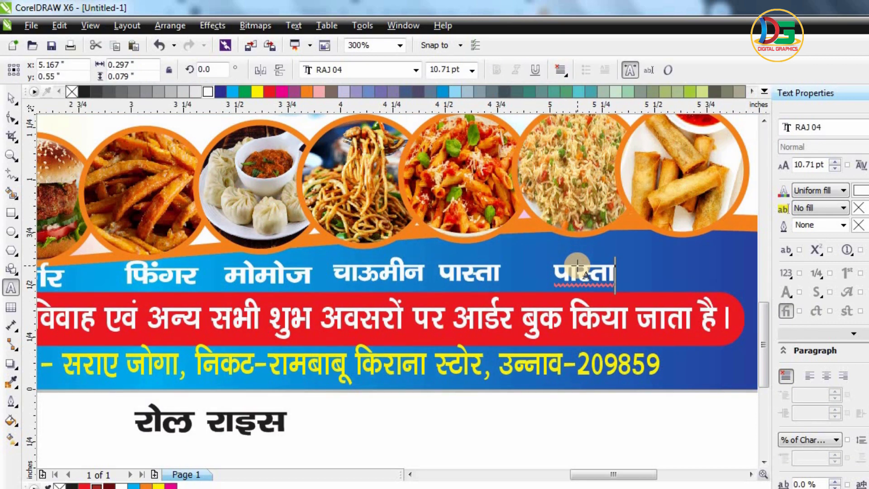
pyautogui.doubleClick(578, 265)
pyautogui.press('Delete')
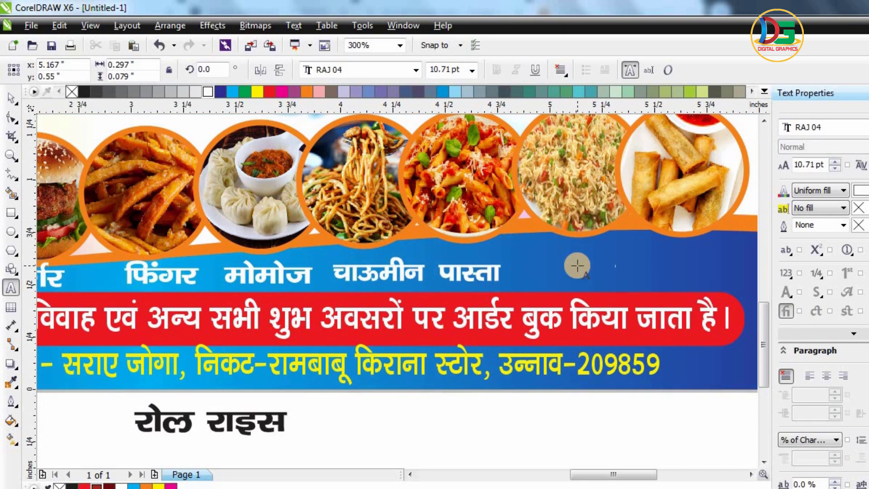
pyautogui.write('2')
pyautogui.hotkey('ctrl', 'z')
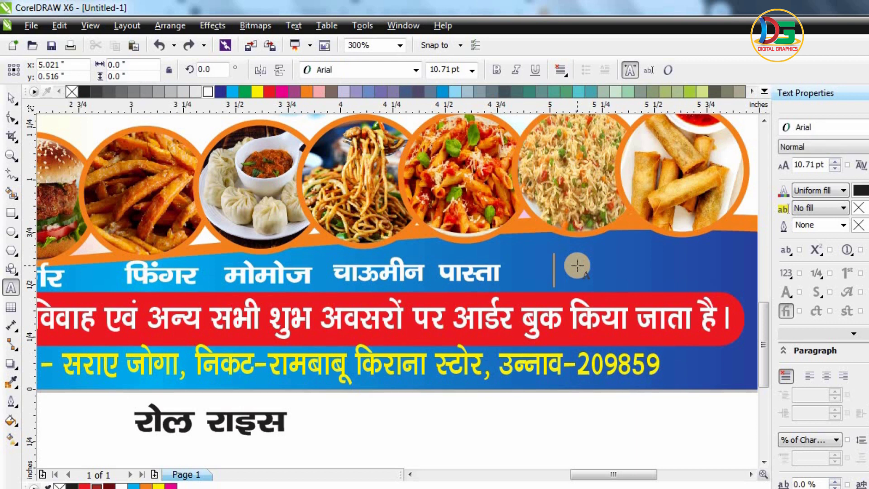
pyautogui.hotkey('ctrl', 'z')
pyautogui.press('Delete')
pyautogui.write('फ्राईछ')
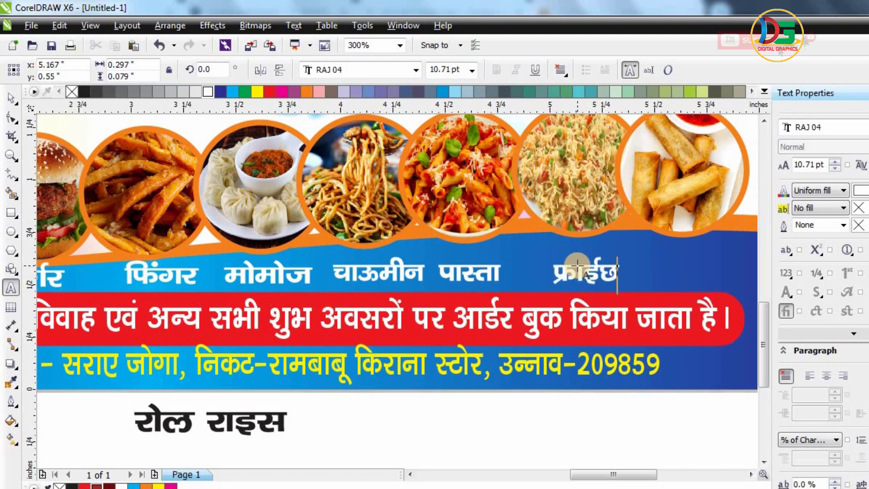
pyautogui.press('BackSpace')
pyautogui.write('ड राइस')
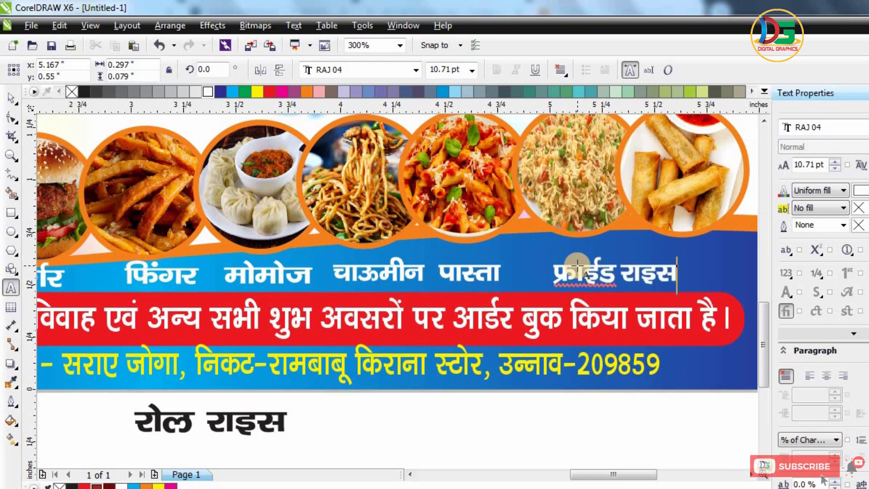
pyautogui.hotkey('ctrl', 'Left')
pyautogui.press('BackSpace')
pyautogui.press('Return')
pyautogui.click(13, 97)
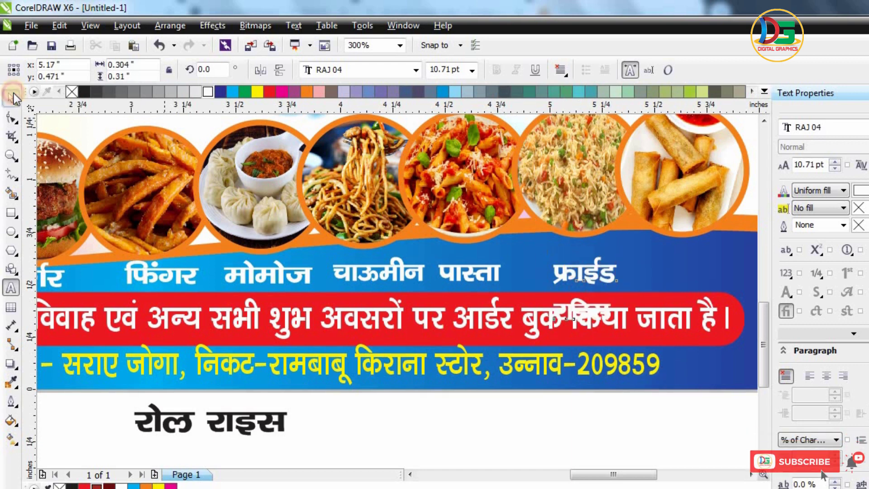
# Lift फ्राईड राइस off the red band, nudge पास्ता right, and delete the leftover रोल राइस text.
pyautogui.click(11, 117)
pyautogui.click(540, 309)
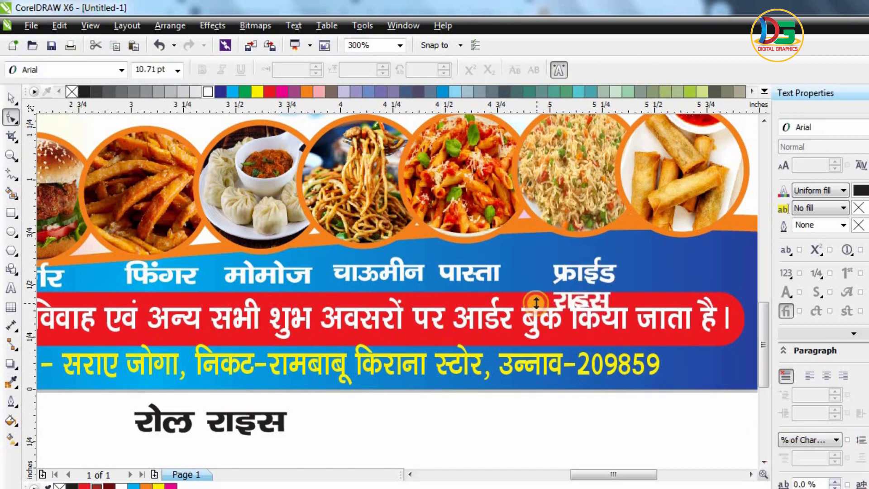
pyautogui.press('space')
pyautogui.moveTo(585, 279); pyautogui.dragTo(584, 258)
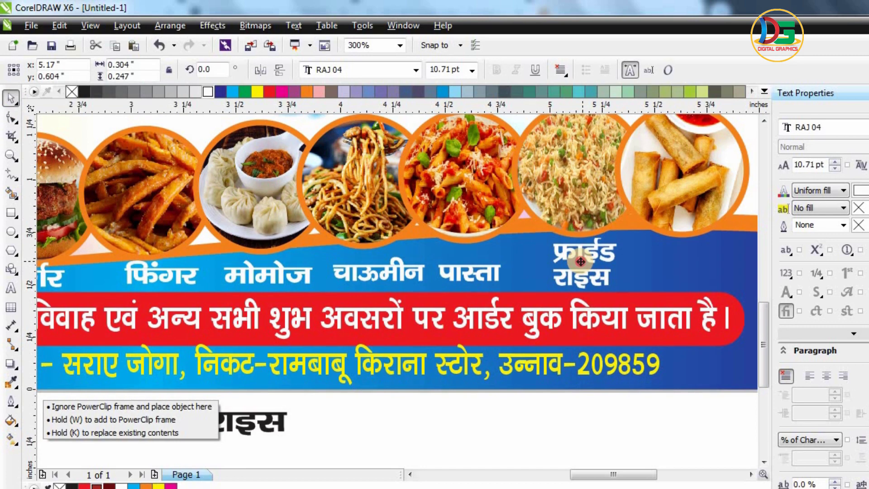
pyautogui.click(516, 425)
pyautogui.moveTo(493, 271); pyautogui.dragTo(502, 272)
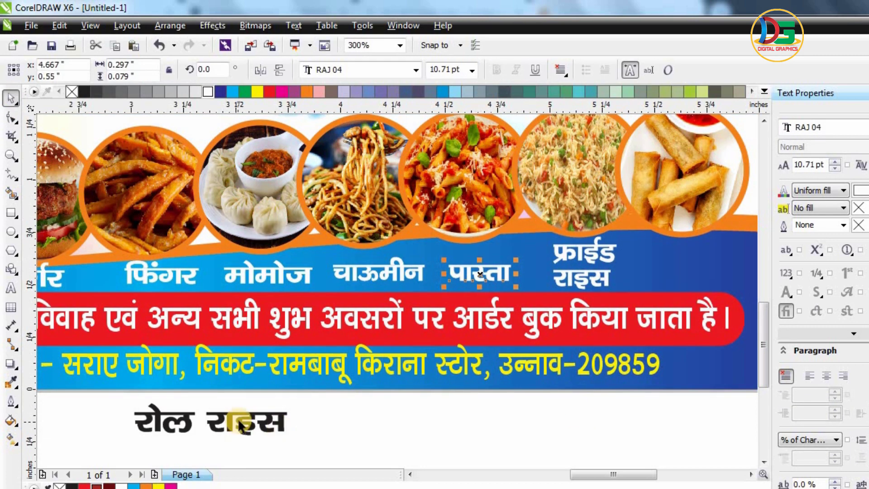
pyautogui.moveTo(209, 419); pyautogui.dragTo(290, 419)
pyautogui.press('Delete')
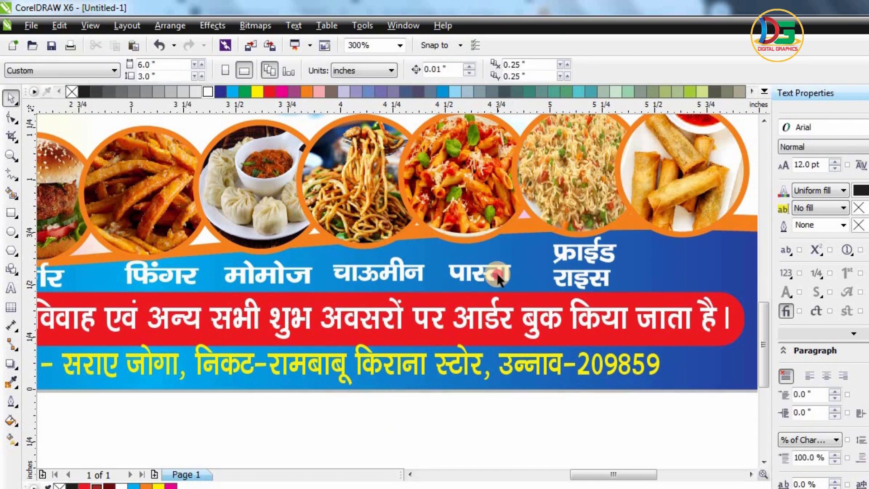
# Add a रोल label under the rolls photo from a copy of पास्ता.
pyautogui.moveTo(476, 258); pyautogui.dragTo(677, 258)
pyautogui.hotkey('ctrl', 'a')
pyautogui.write('j')
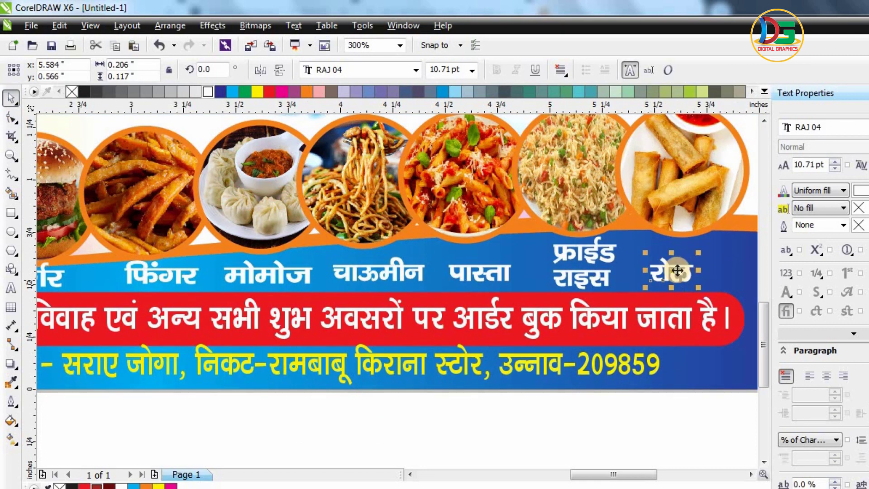
pyautogui.moveTo(678, 270); pyautogui.dragTo(690, 272)
# Rejoin फ्राईड राइस onto one line and lower it into the row of names.
pyautogui.press('F8')
pyautogui.click(558, 276)
pyautogui.press('BackSpace')
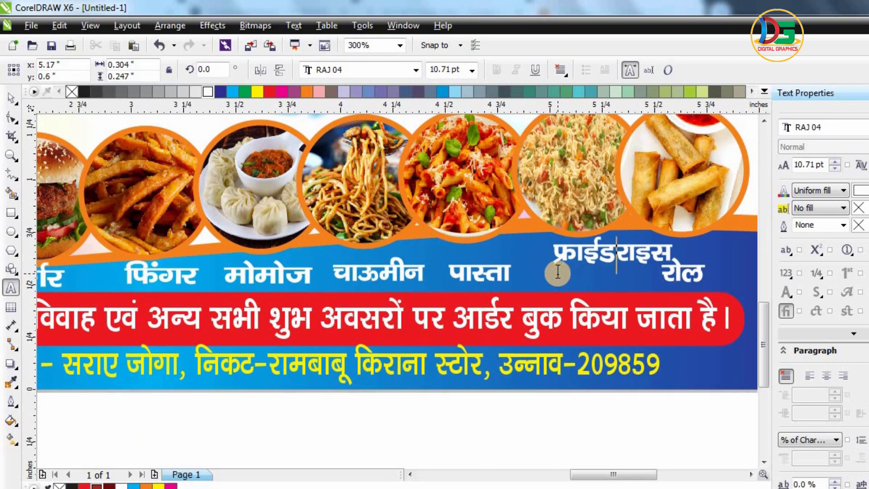
pyautogui.hotkey('ctrl', 'space')
pyautogui.moveTo(634, 254); pyautogui.dragTo(644, 274)
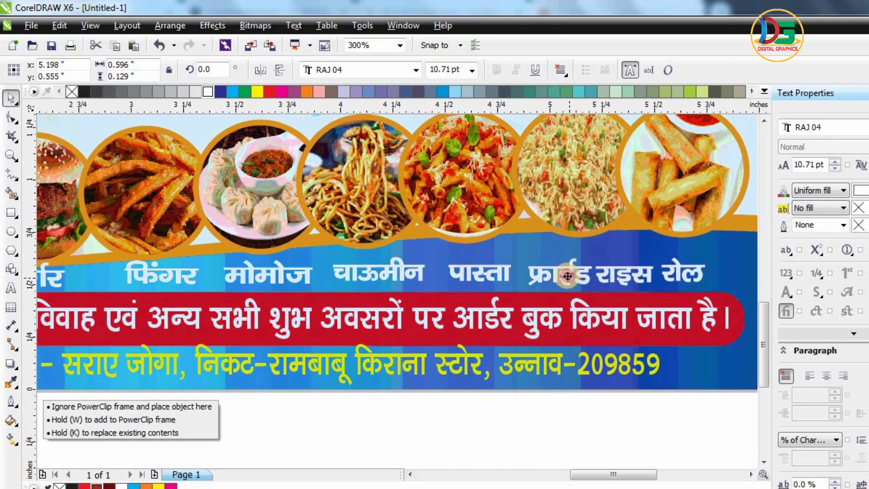
# Rotate the dish-name row slightly to follow the blue band, then fit the whole page in view.
pyautogui.scroll(-1, 643, 274)
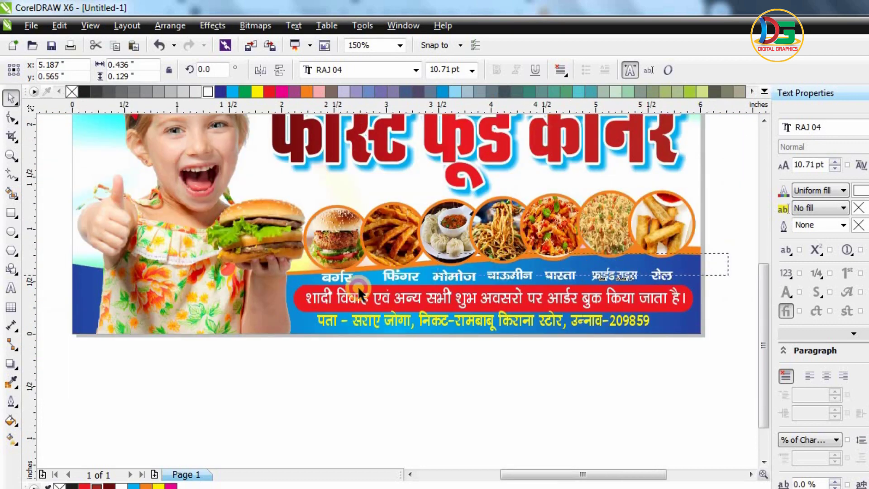
pyautogui.moveTo(686, 261); pyautogui.dragTo(678, 295)
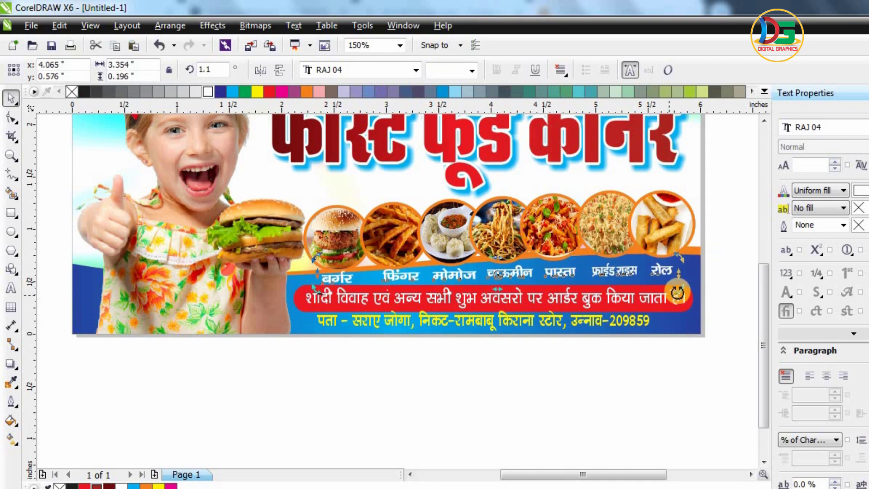
pyautogui.click(385, 357)
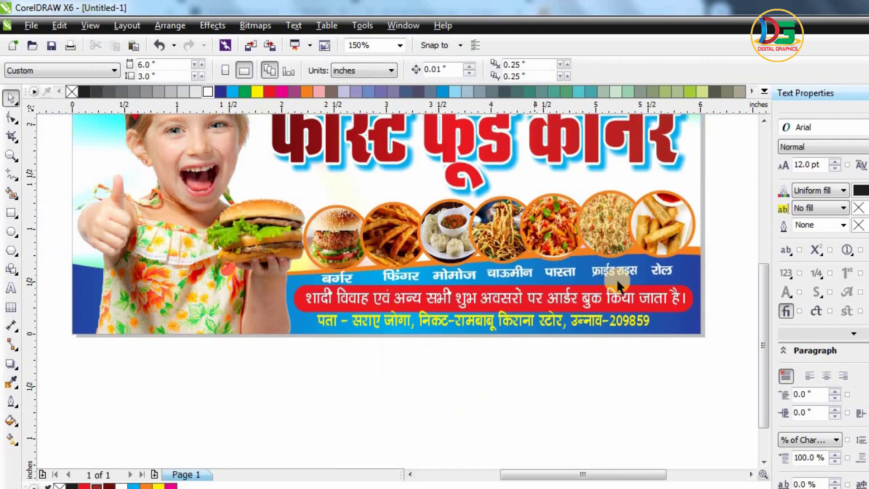
pyautogui.hotkey('shift', 'F4')
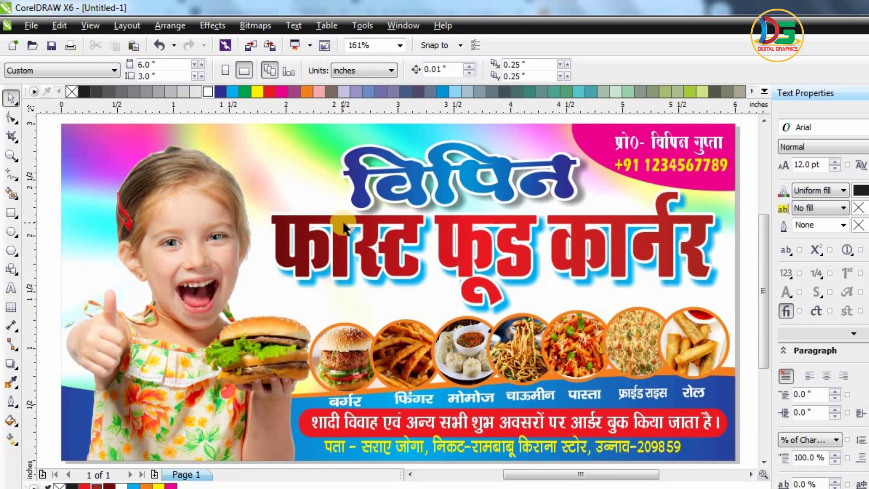